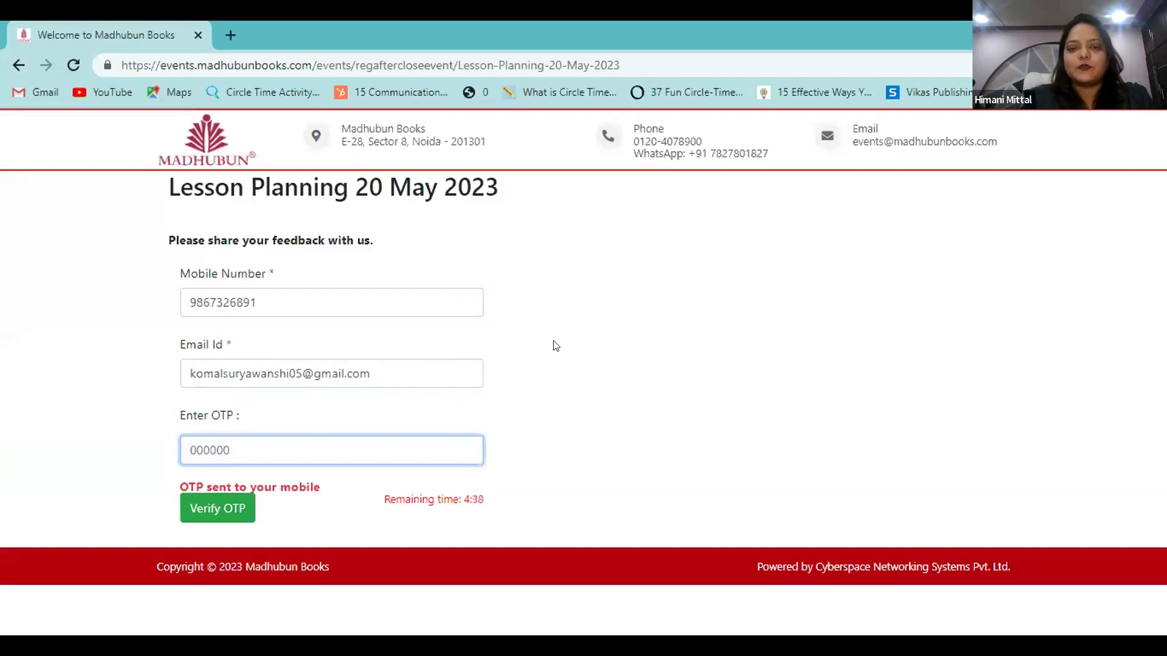
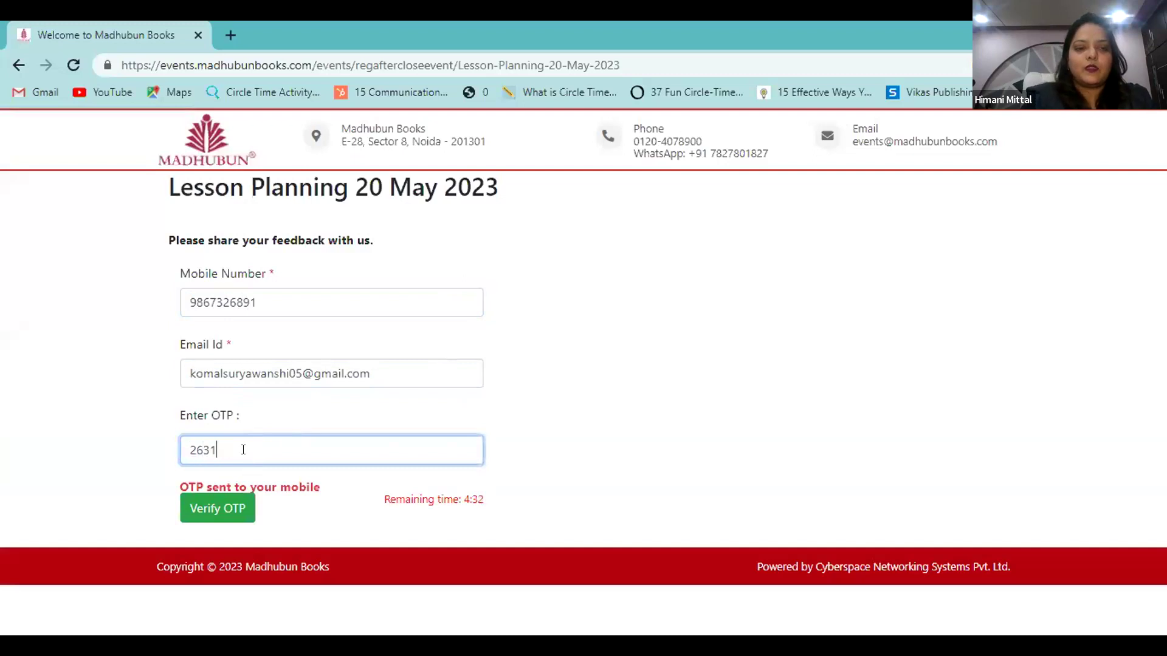
Enter the received OTP and verify it to unlock the full feedback form
left_click(225, 508)
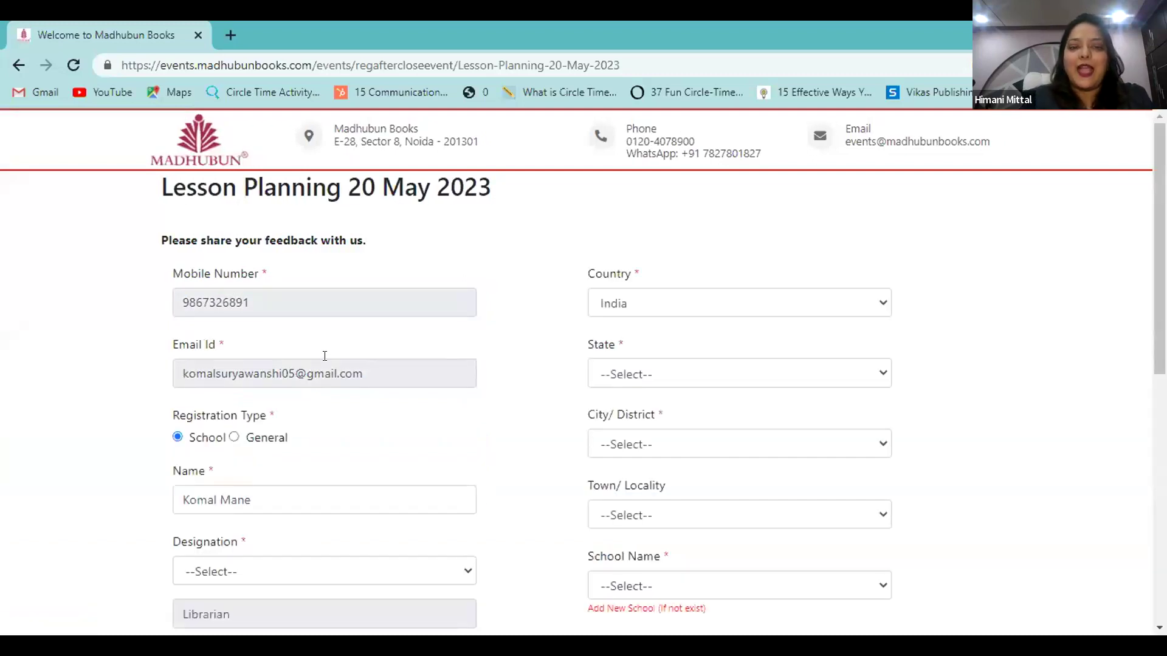
scroll(325, 356, "down", 2)
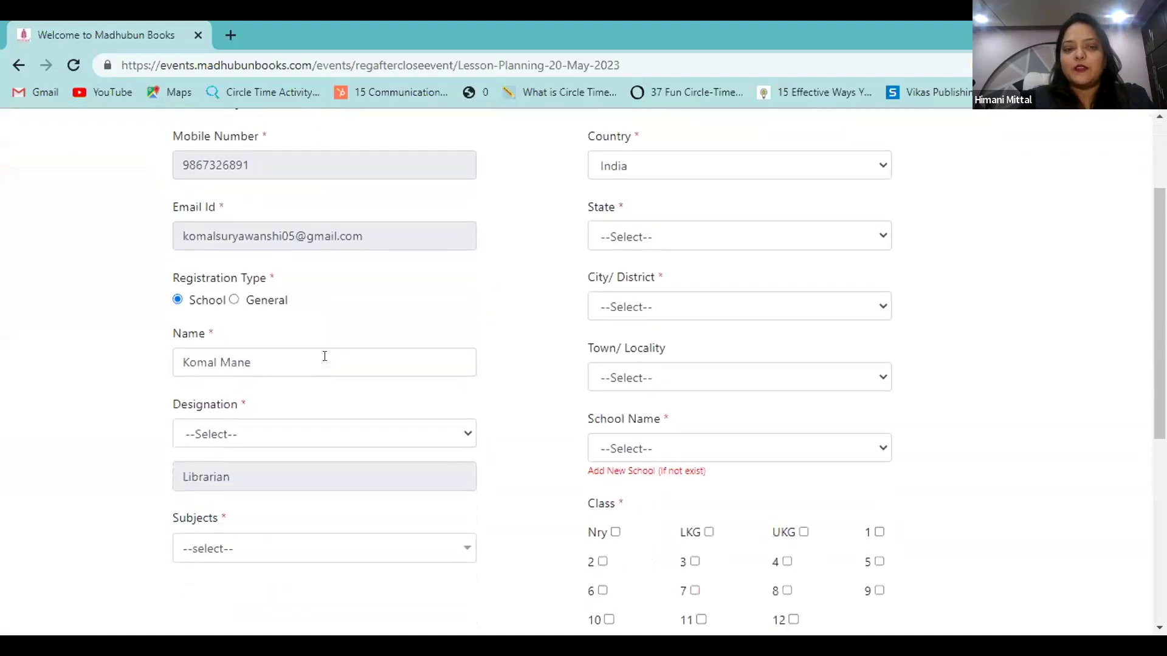
scroll(341, 440, "down", 3)
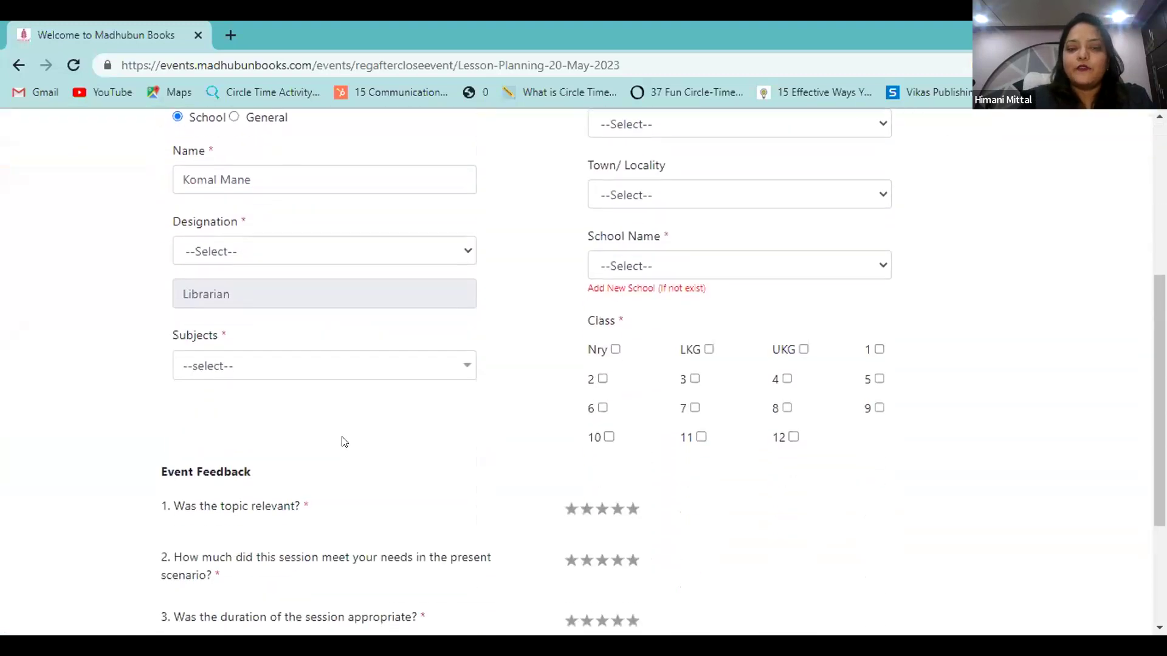
scroll(341, 440, "up", 1)
scroll(336, 383, "up", 1)
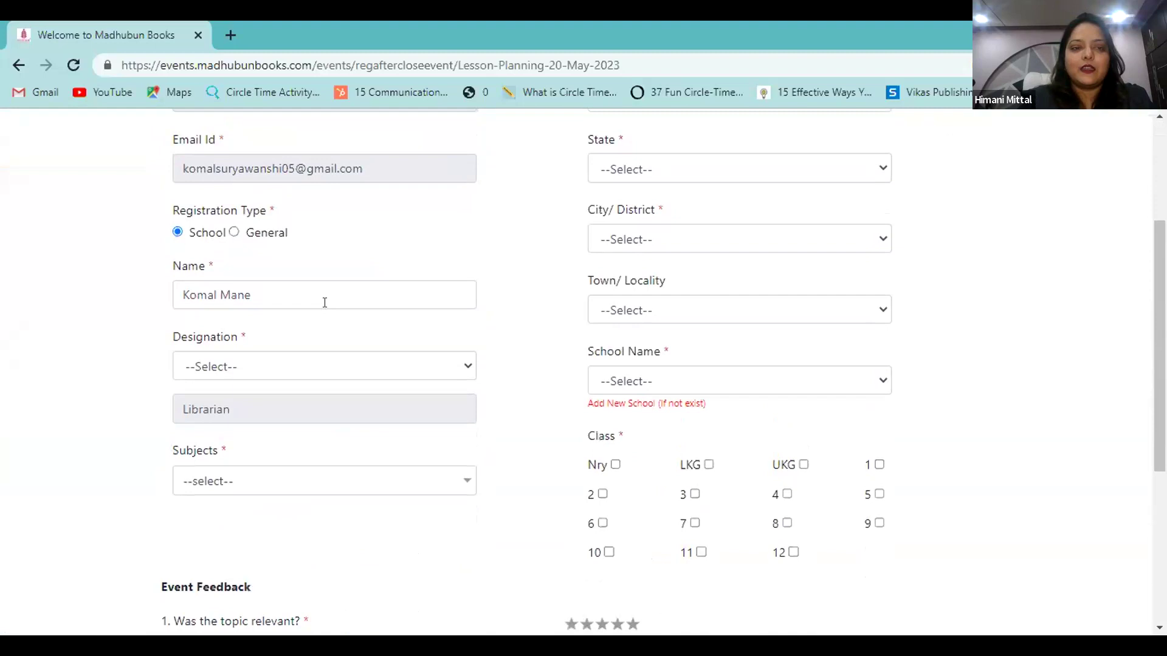
scroll(323, 302, "up", 1)
scroll(310, 333, "down", 1)
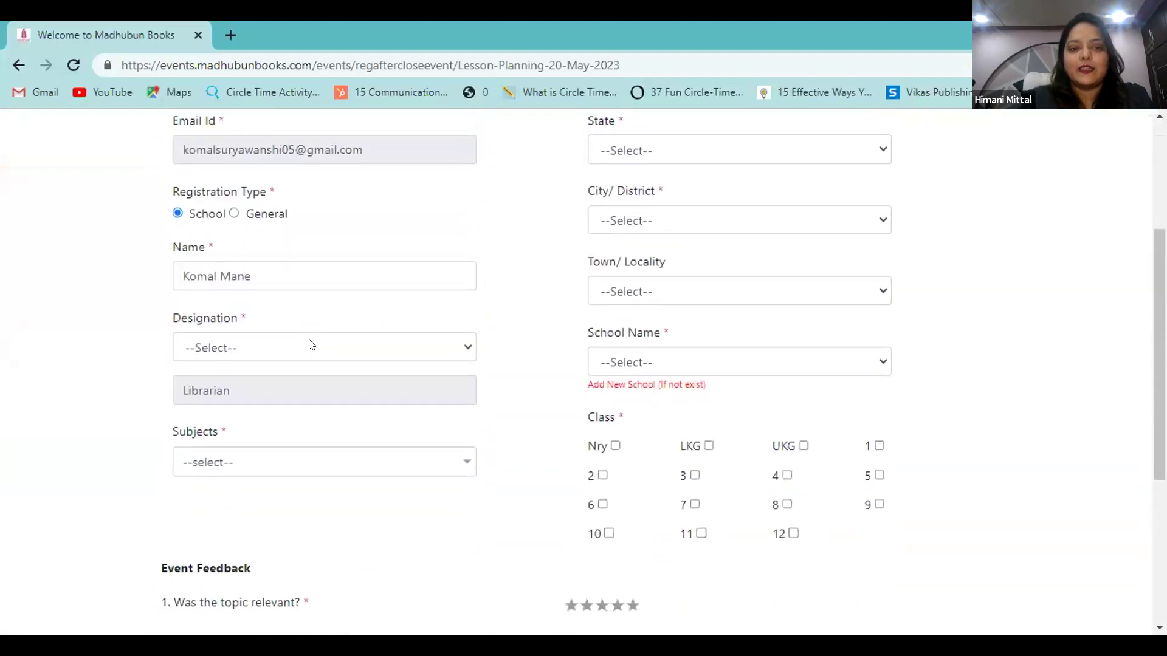
Choose Teacher as the designation
left_click(311, 349)
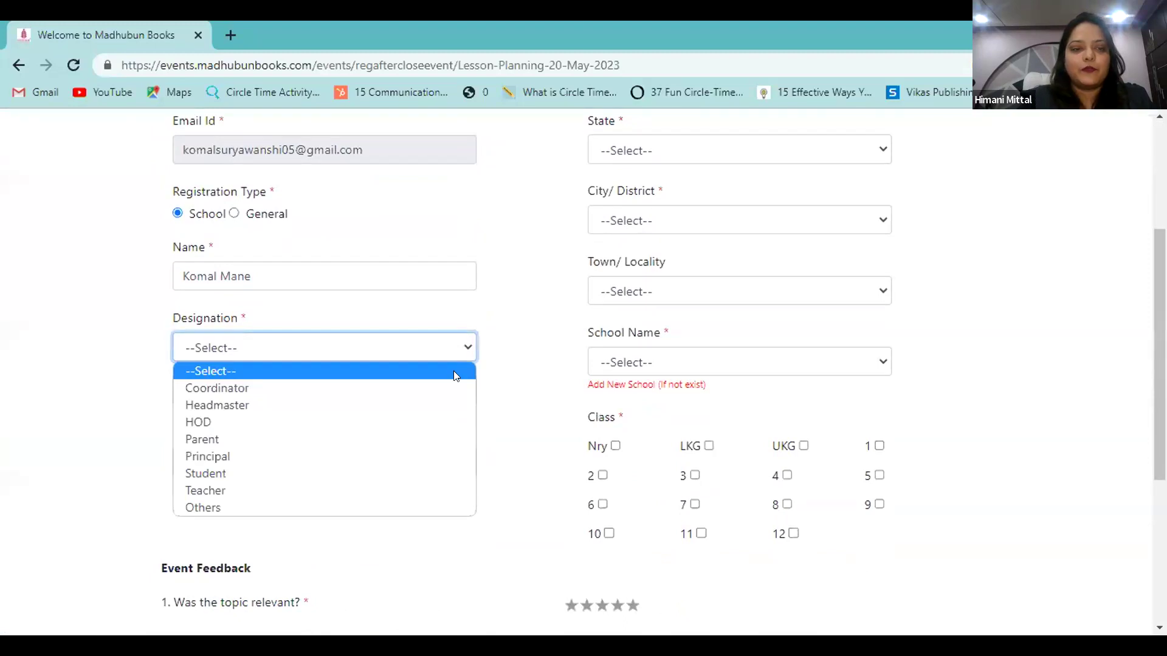
left_click(281, 490)
scroll(280, 487, "down", 2)
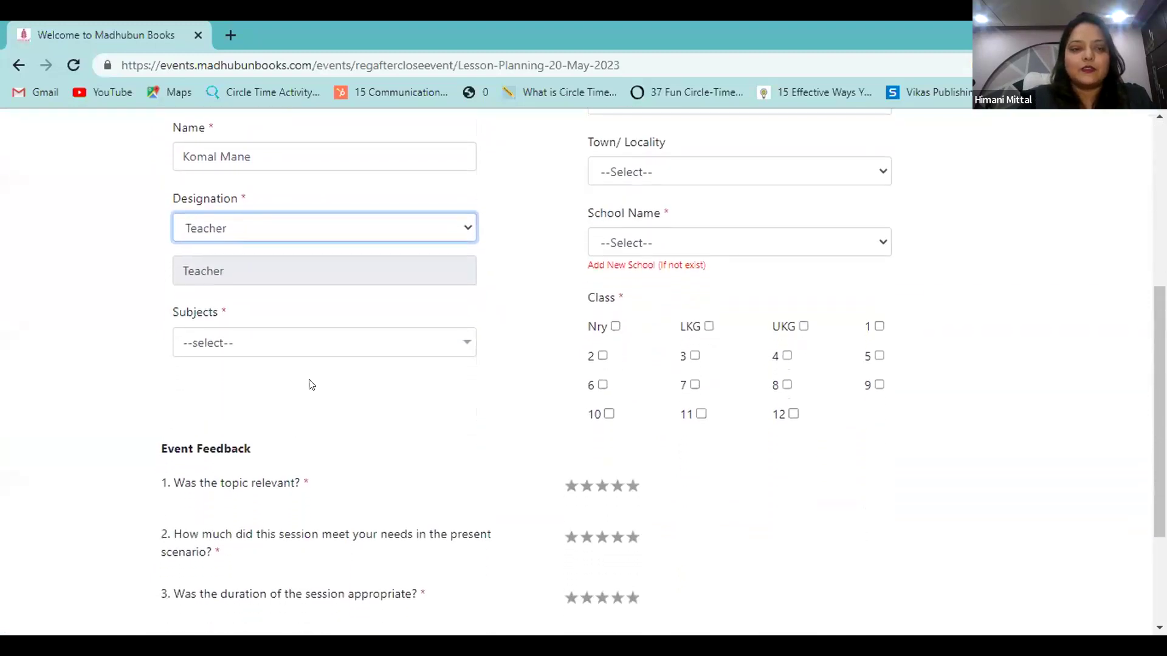
Tick Regional Language in the Subjects list and close it
left_click(344, 341)
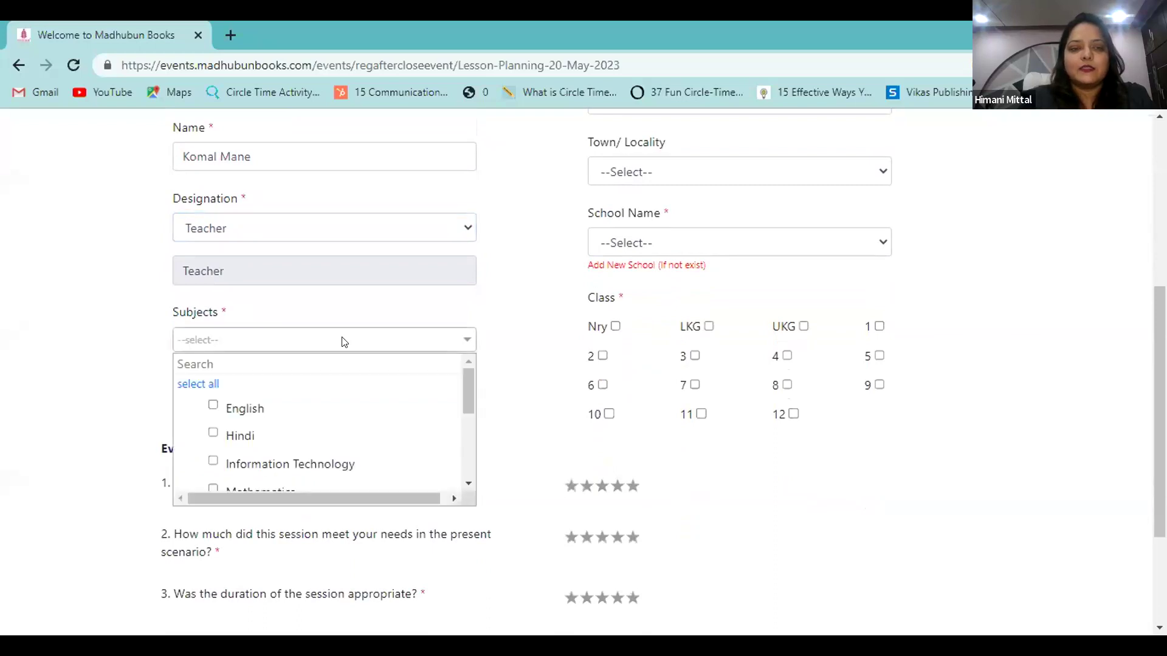
scroll(287, 441, "down", 3)
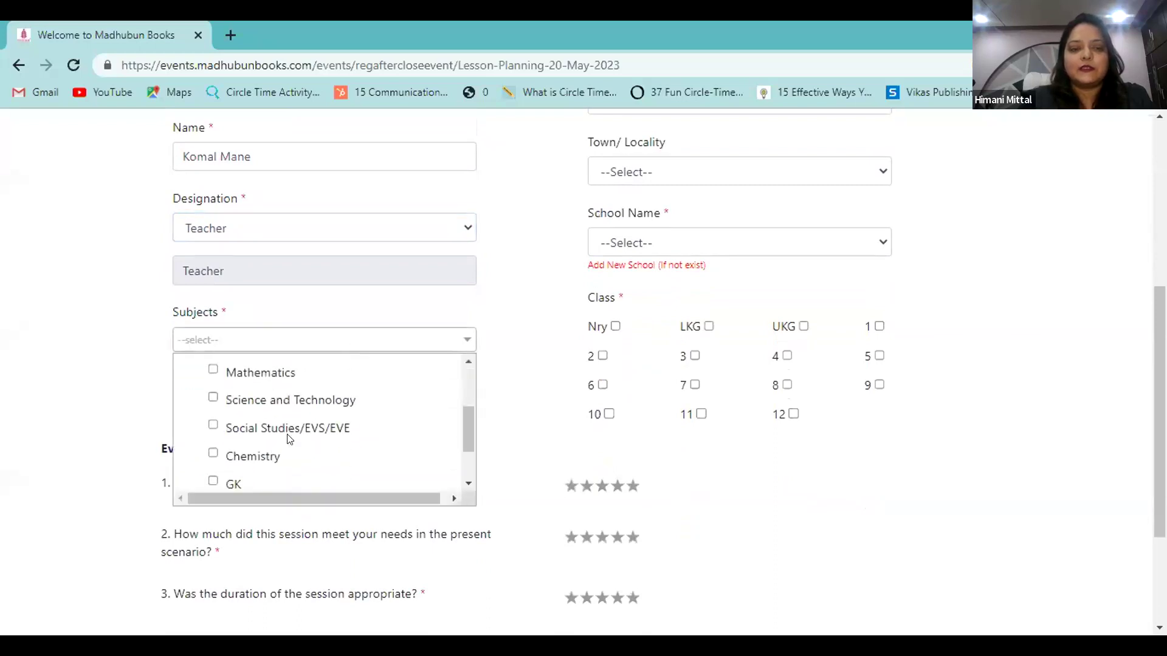
scroll(288, 439, "up", 5)
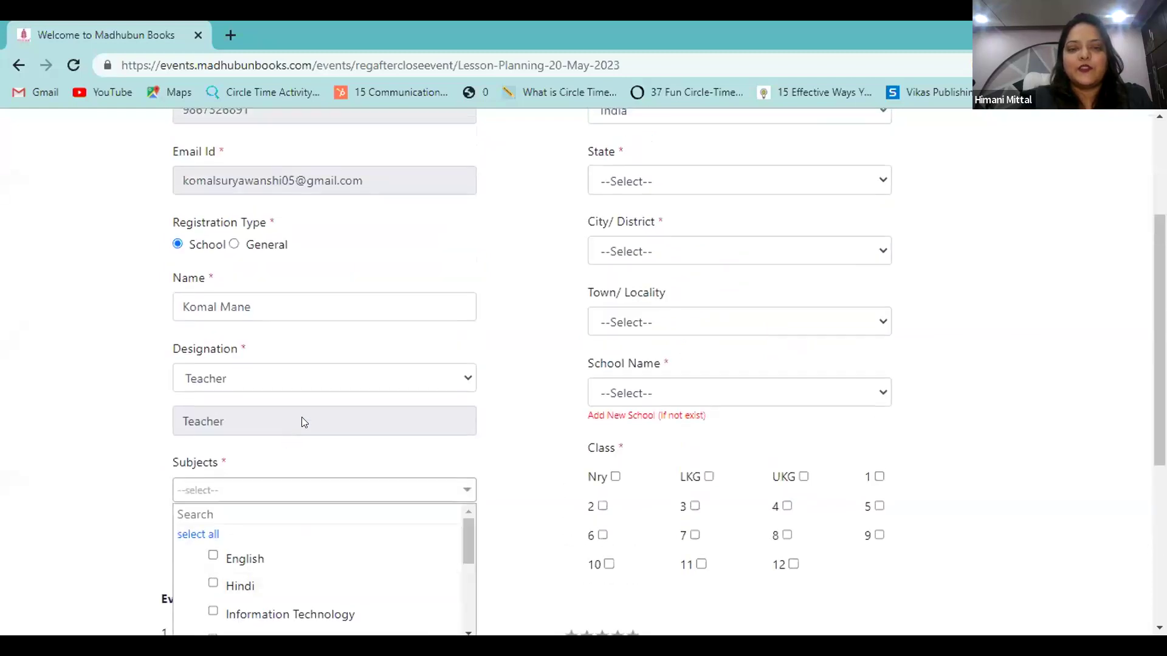
scroll(301, 417, "down", 2)
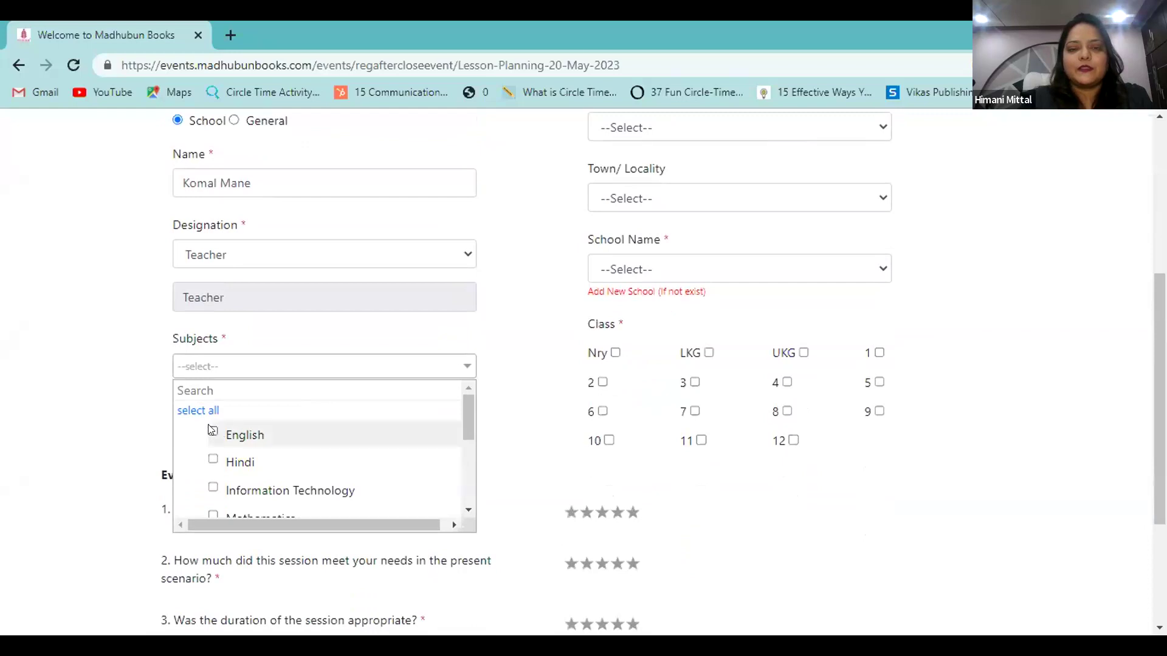
scroll(213, 428, "down", 1)
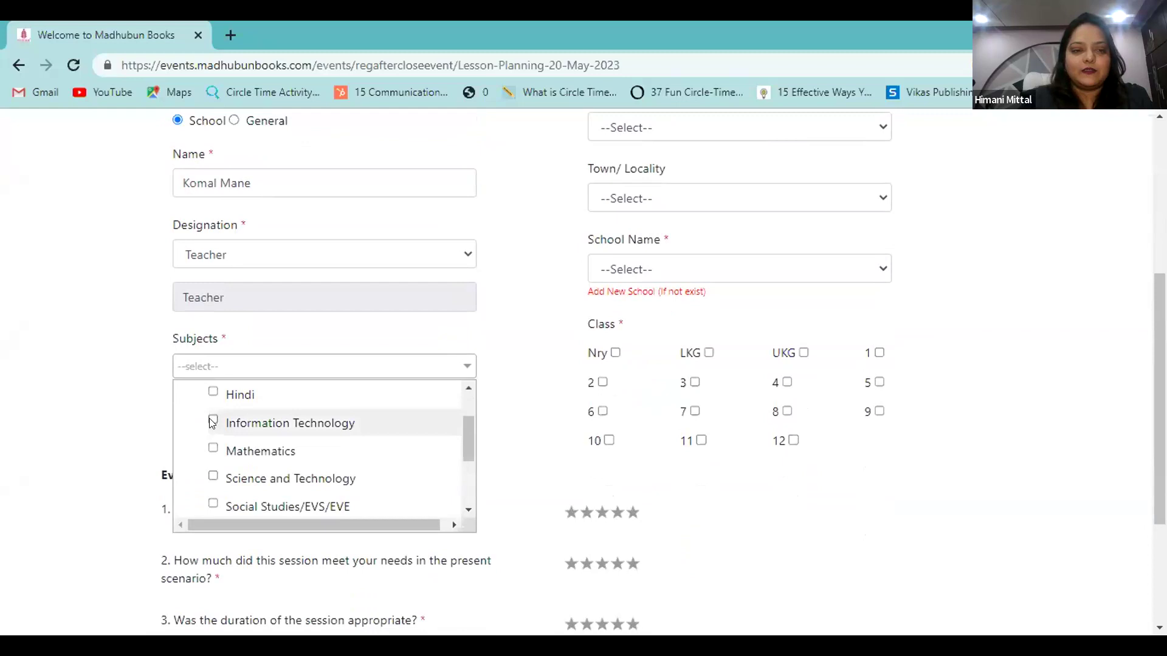
scroll(213, 456, "down", 2)
left_click(213, 495)
left_click(363, 331)
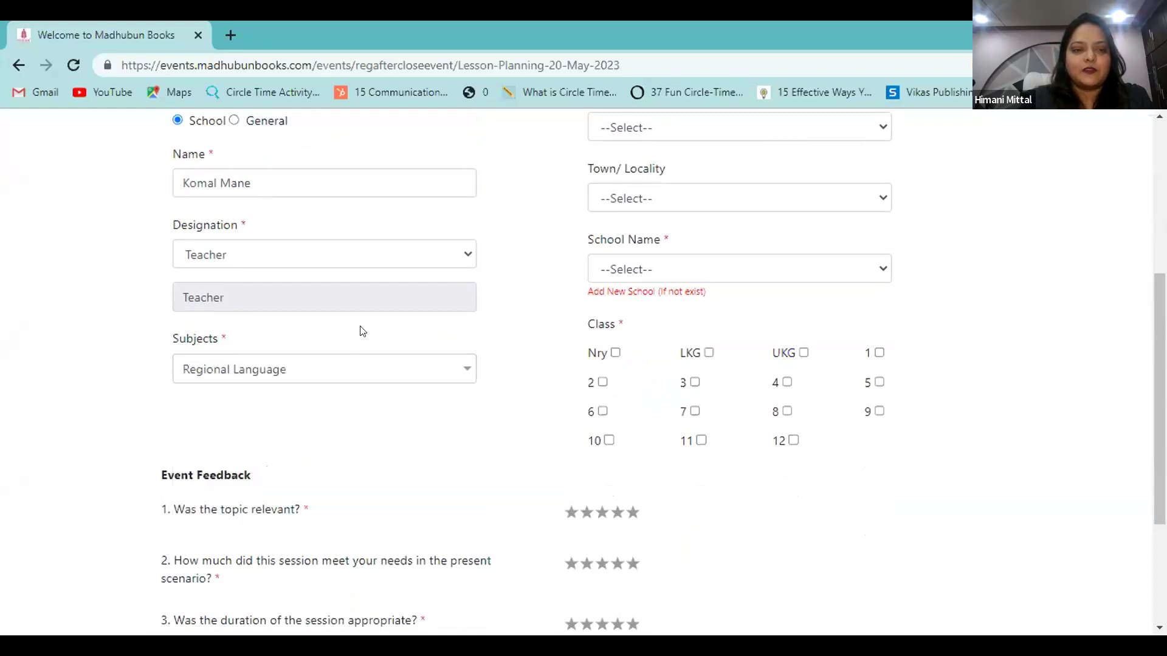
scroll(374, 365, "down", 3)
scroll(375, 369, "up", 5)
scroll(372, 362, "up", 3)
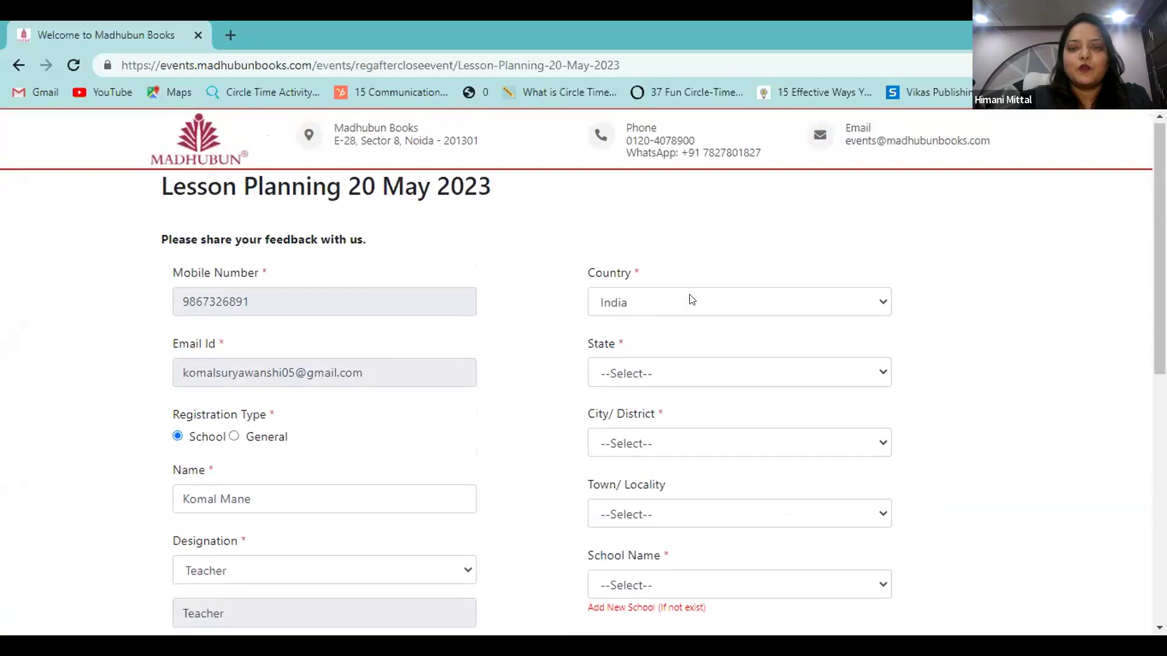
left_click(689, 372)
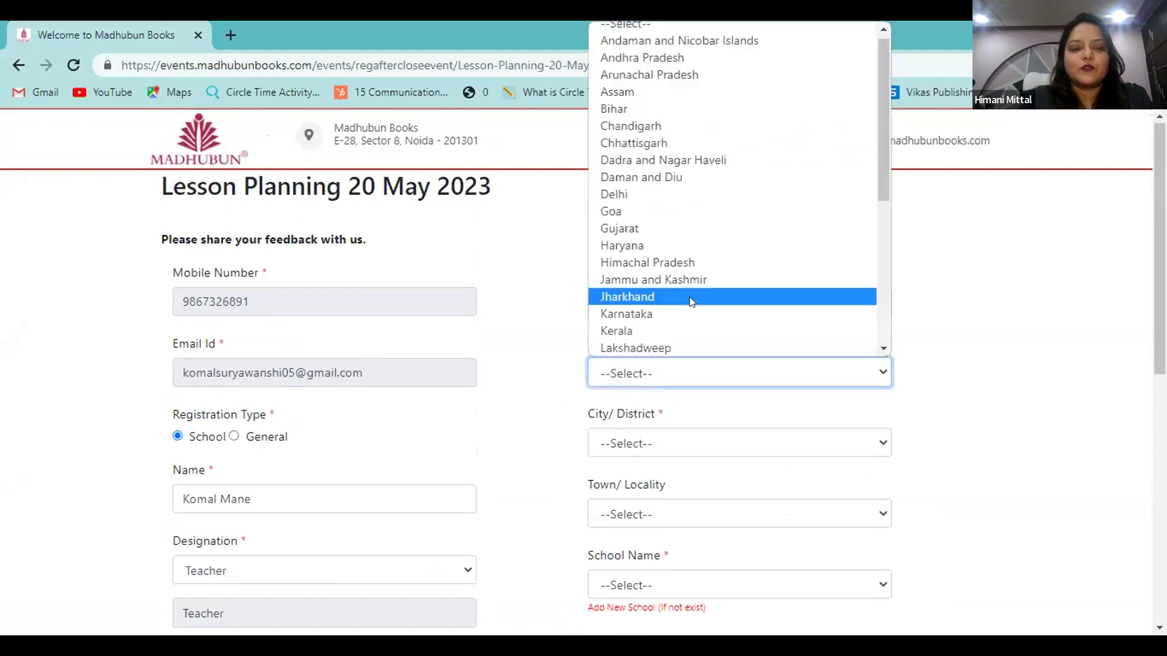
left_click(510, 347)
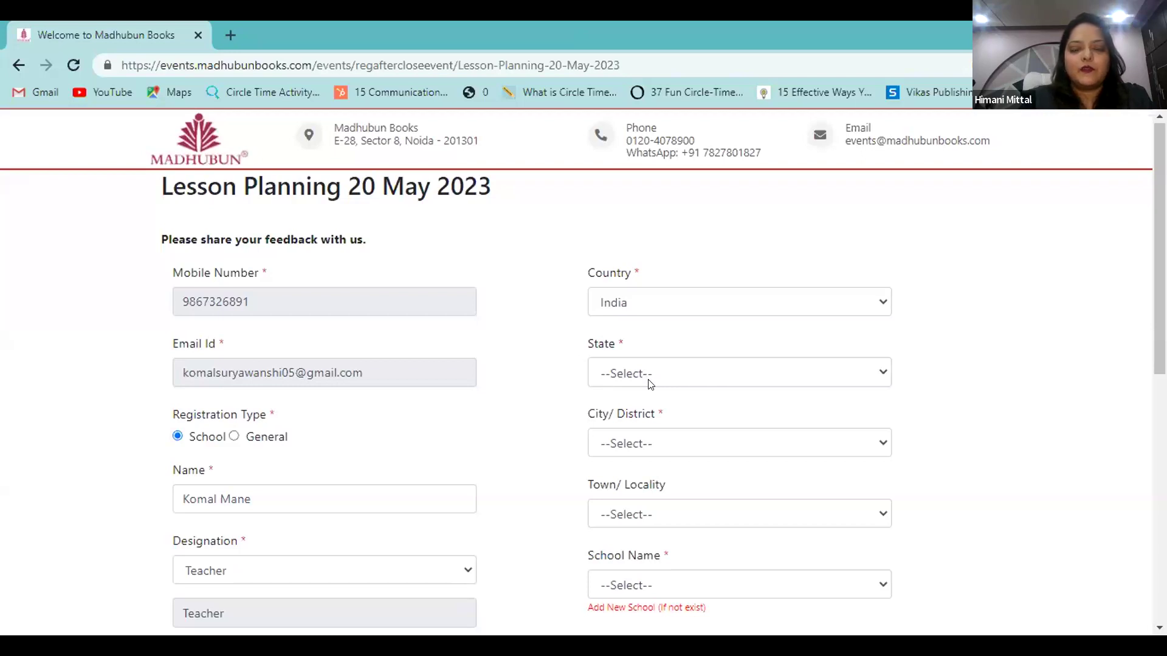
left_click(661, 442)
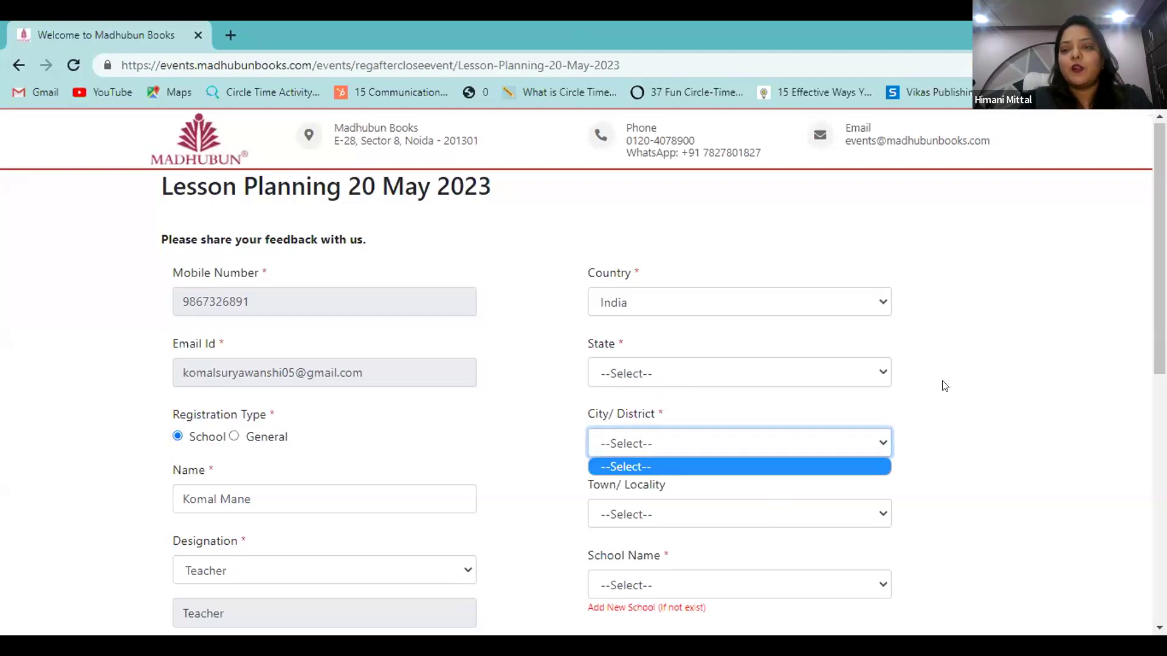
scroll(711, 486, "down", 2)
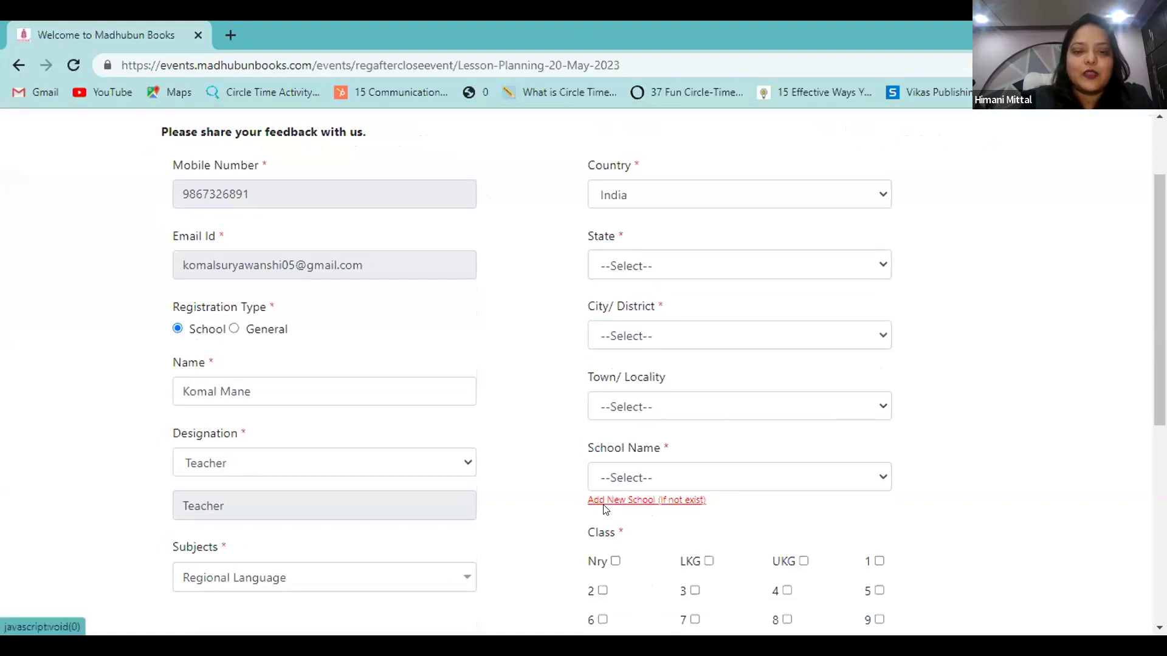
Show the new-school fields and check the empty School Name list
left_click(605, 504)
scroll(605, 506, "down", 3)
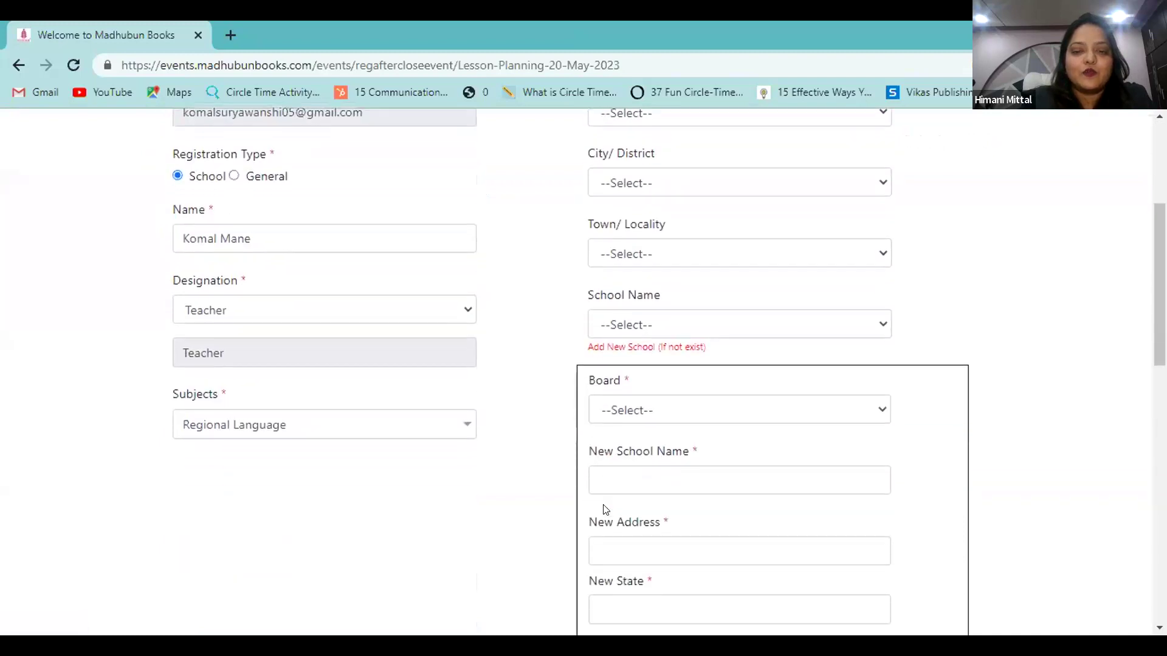
scroll(604, 509, "down", 6)
scroll(605, 509, "up", 2)
scroll(605, 510, "up", 6)
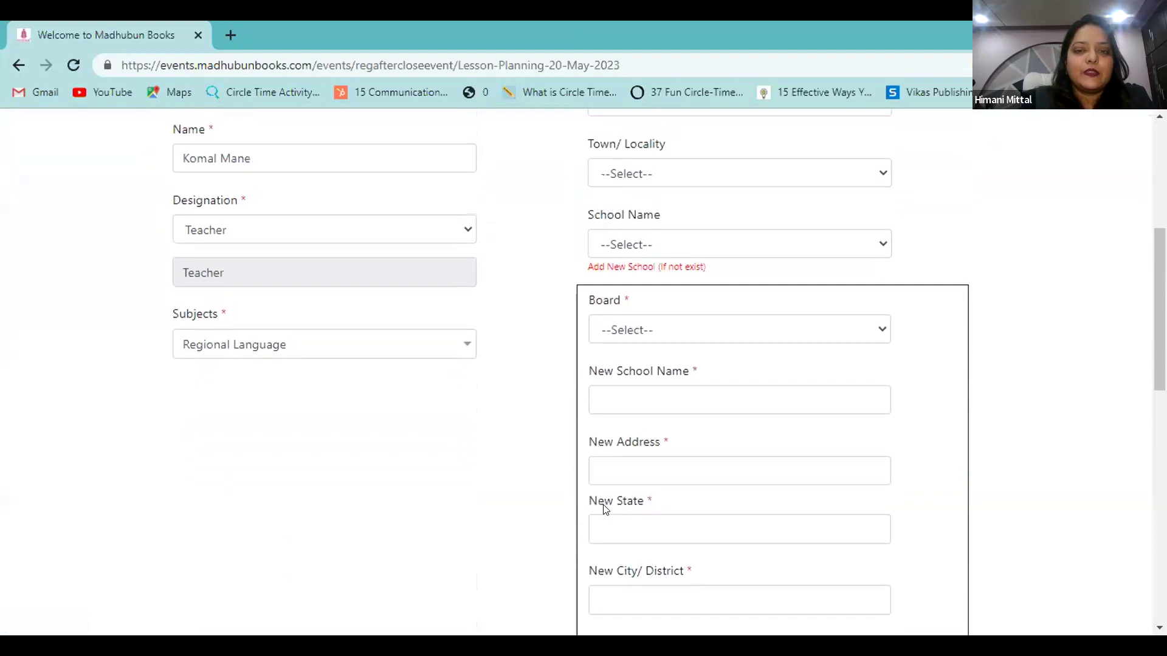
left_click(688, 401)
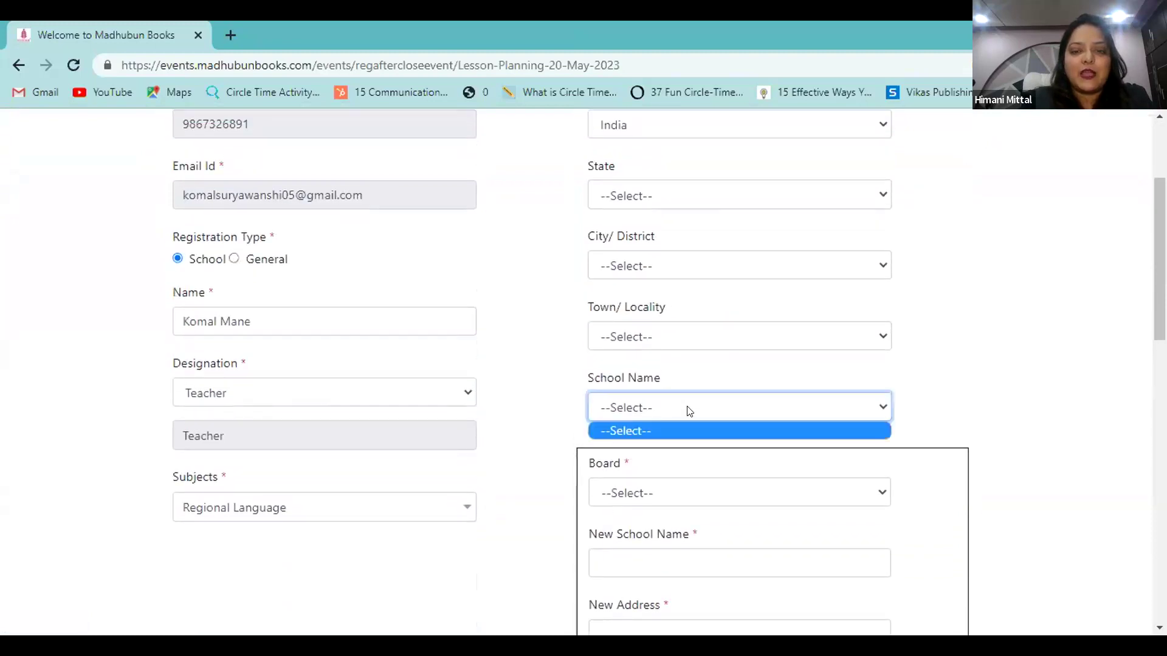
left_click(521, 330)
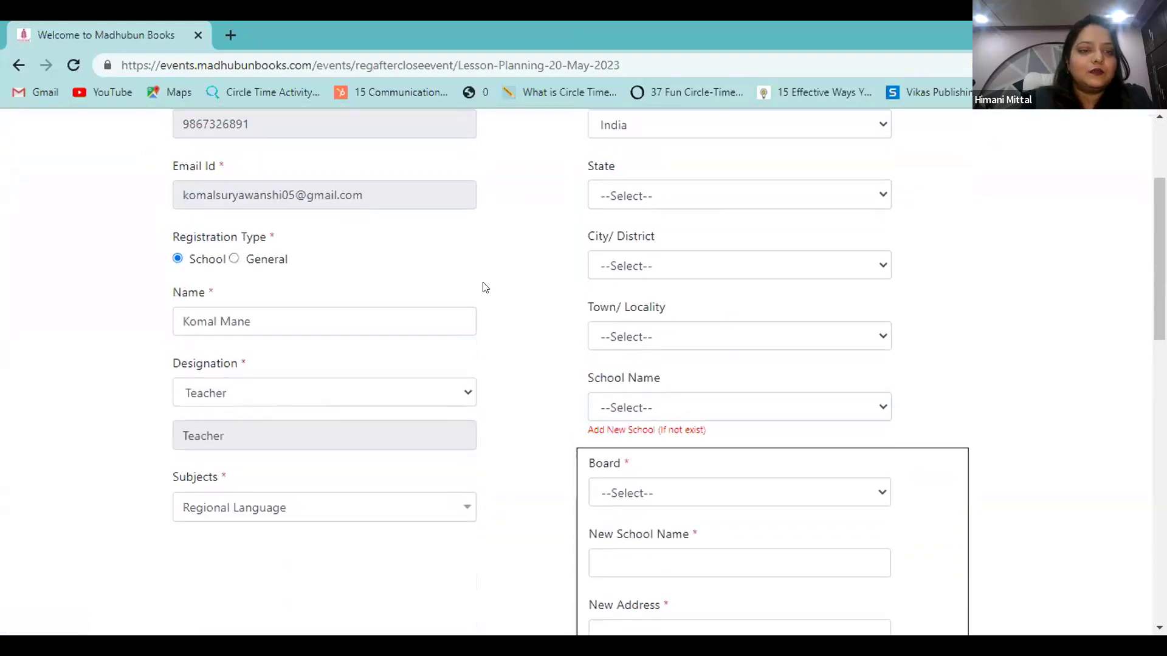
Set State to Maharashtra, City/District to Mumbai and Town/Locality to Mumbai
left_click(705, 194)
key("m")
key("m")
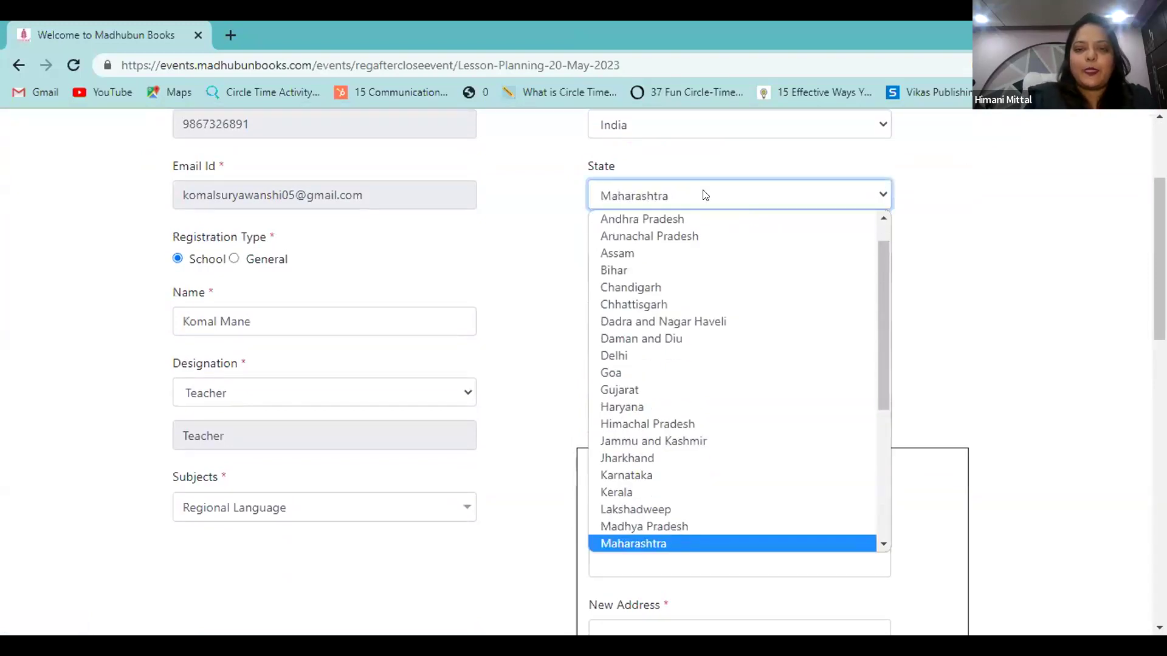
key("Return")
left_click(687, 262)
key("m")
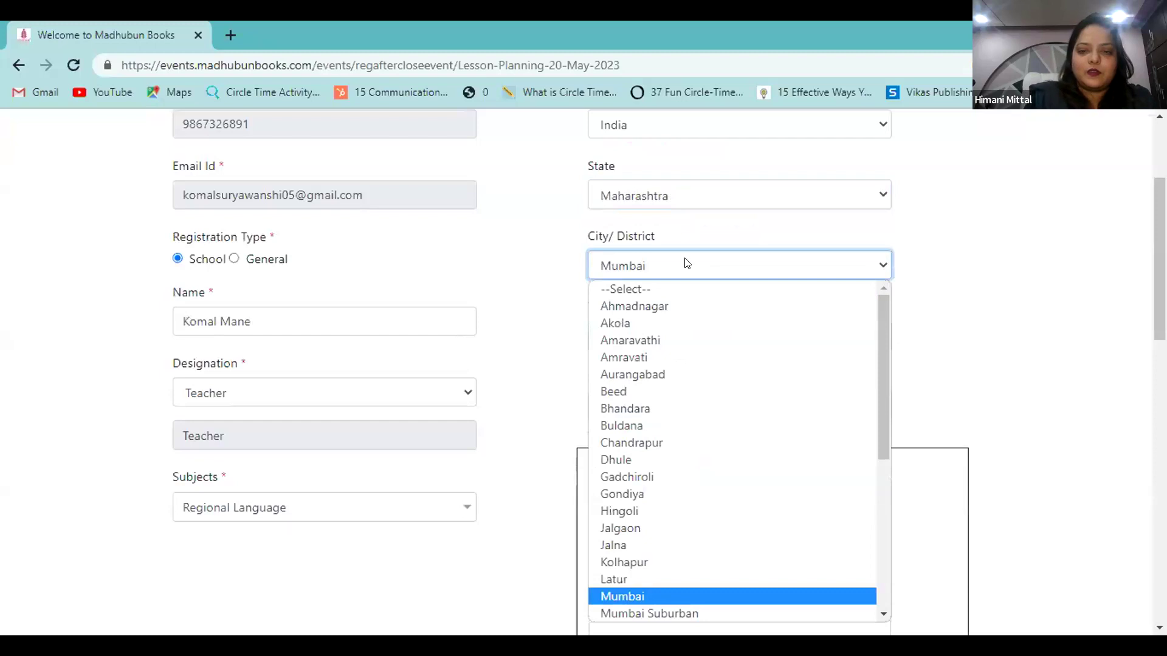
key("Return")
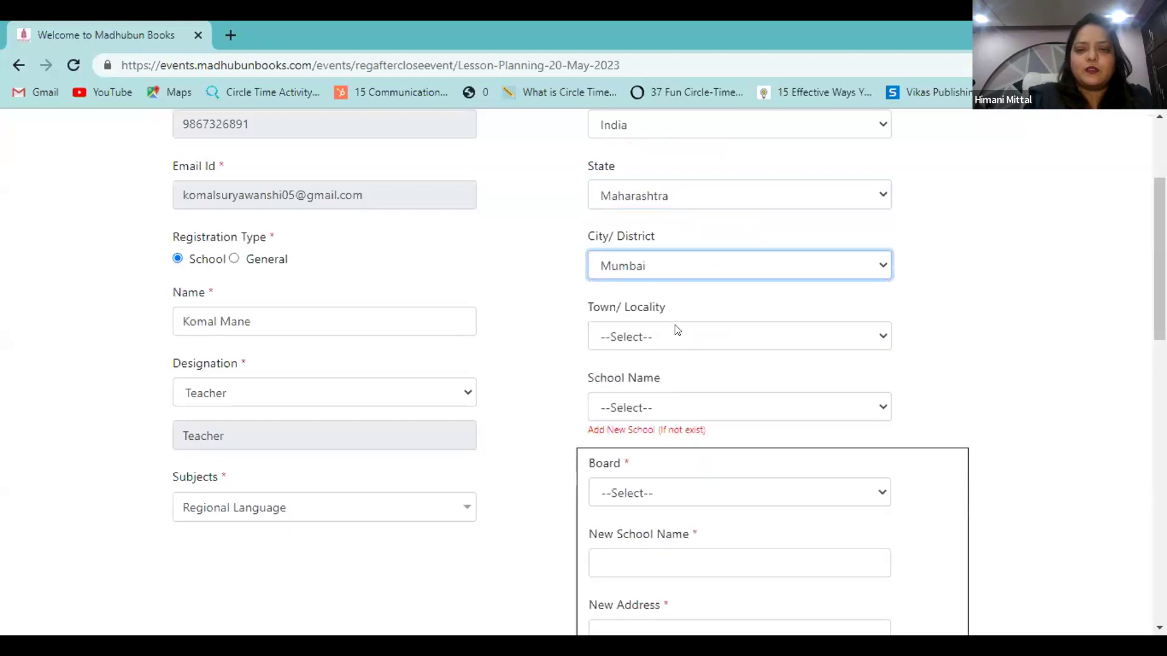
left_click(677, 330)
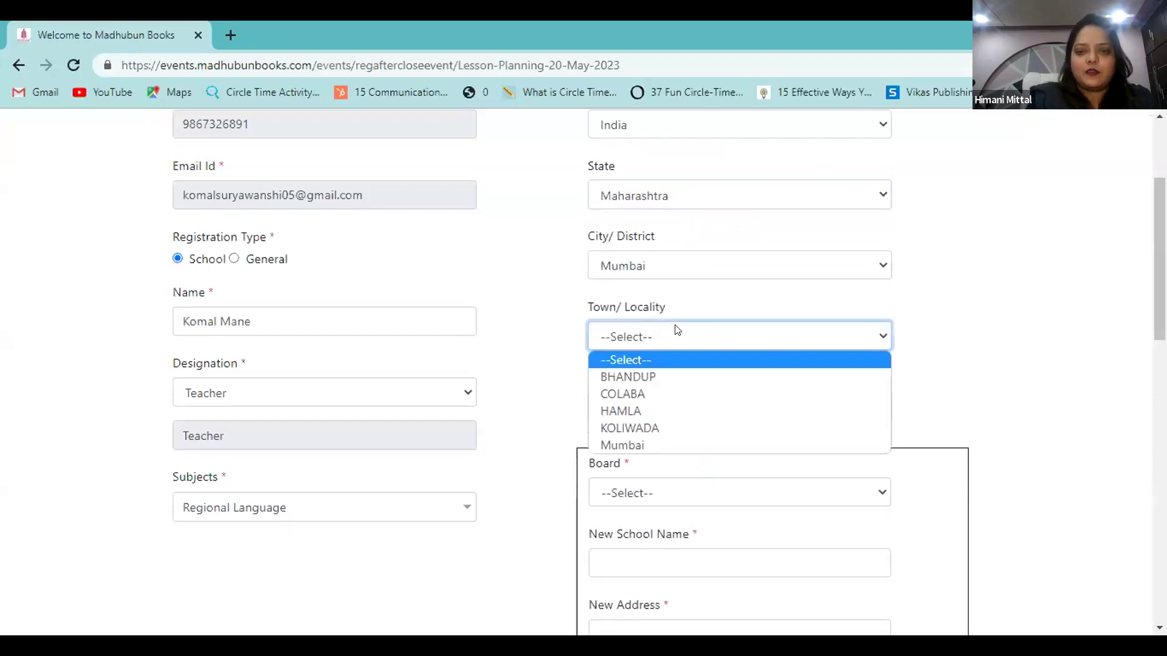
left_click(672, 443)
Search the school list for 'green', then reset School Name to --select--
left_click(677, 407)
type("green")
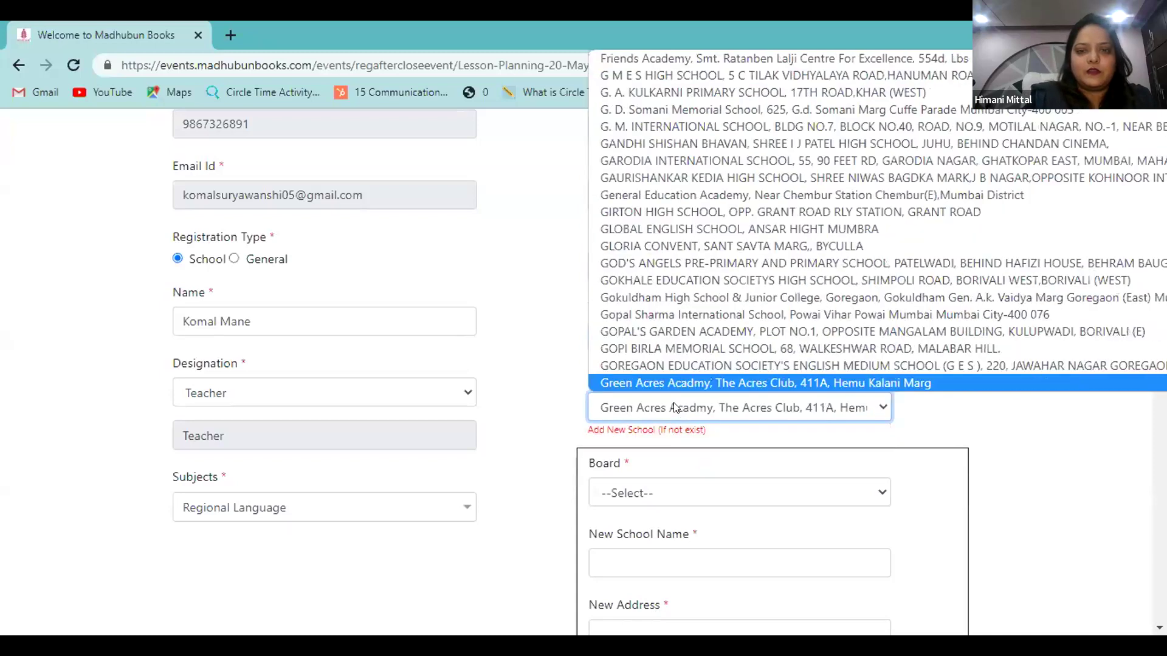
scroll(693, 340, "down", 3)
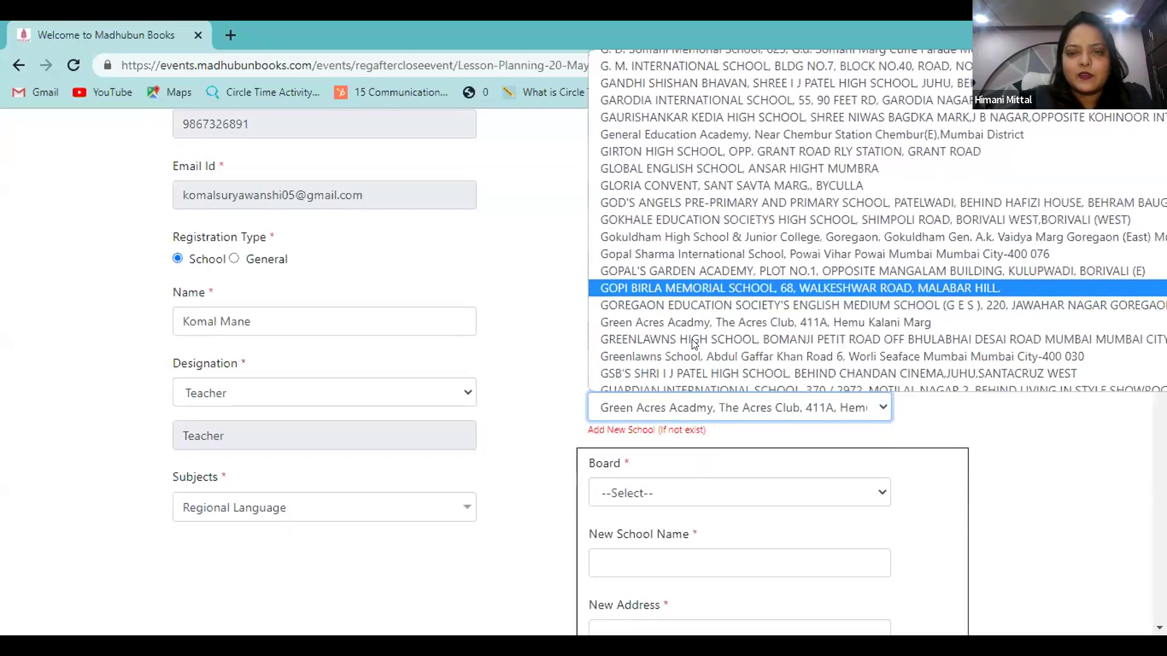
scroll(691, 344, "down", 3)
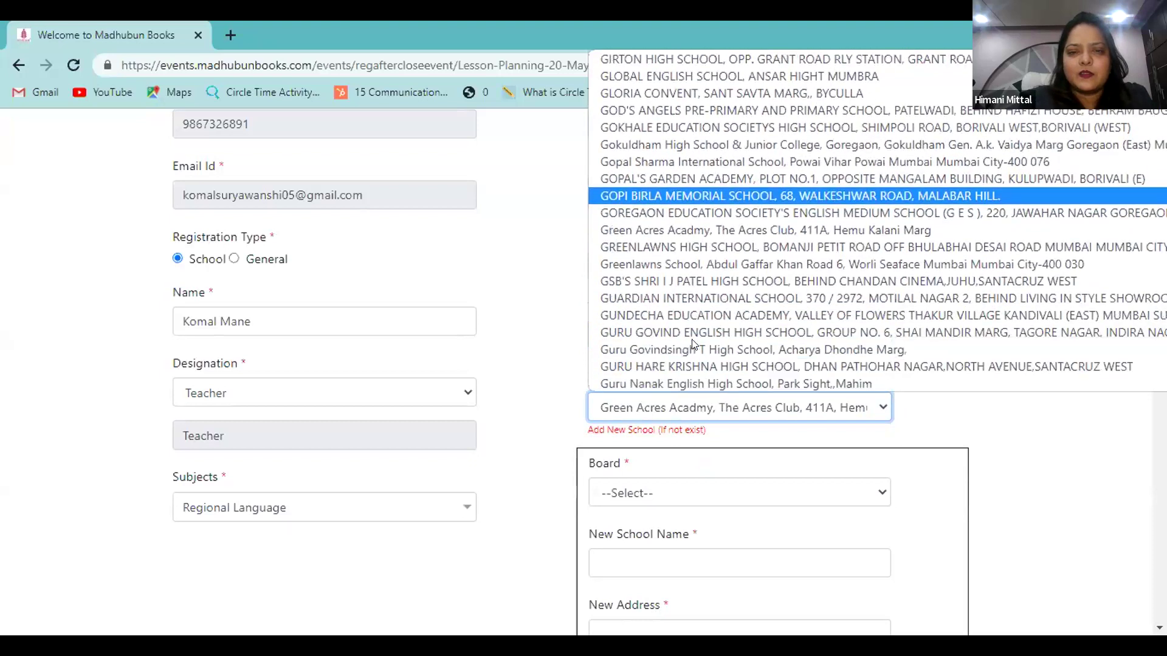
left_click(541, 307)
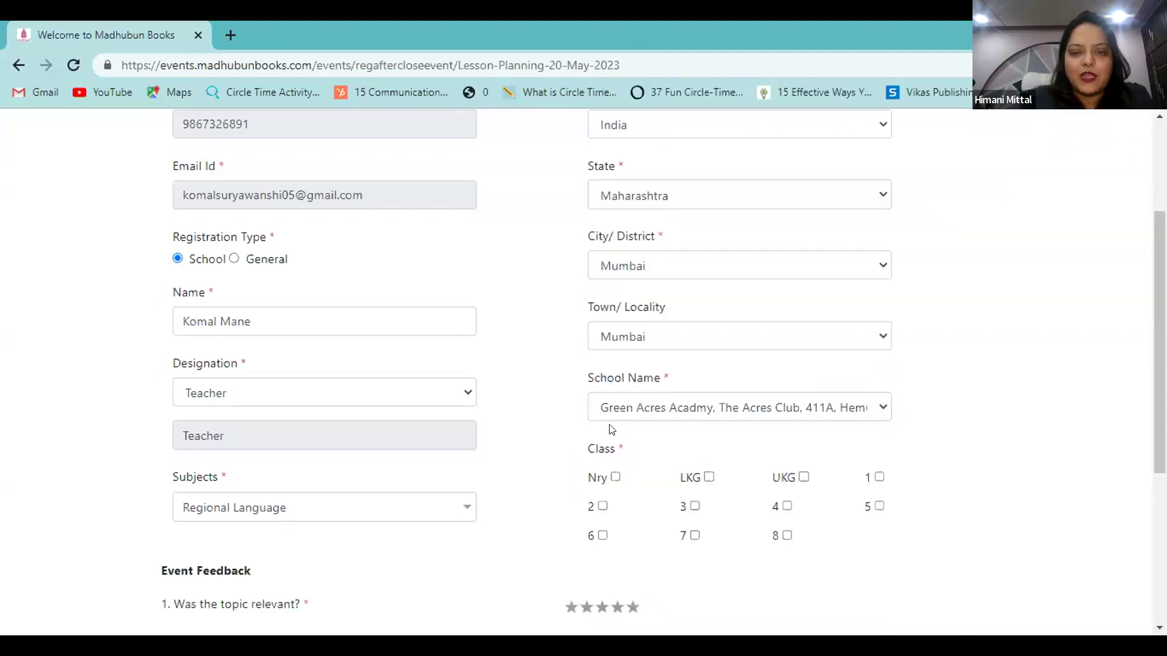
left_click(885, 412)
scroll(752, 134, "up", 20)
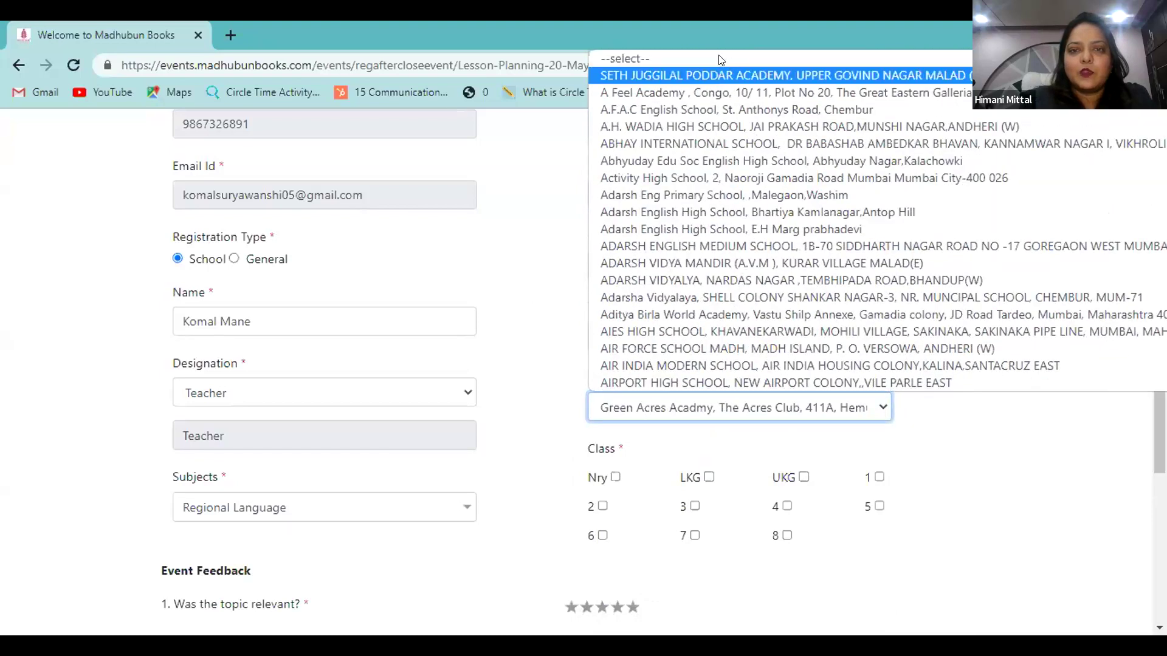
left_click(718, 56)
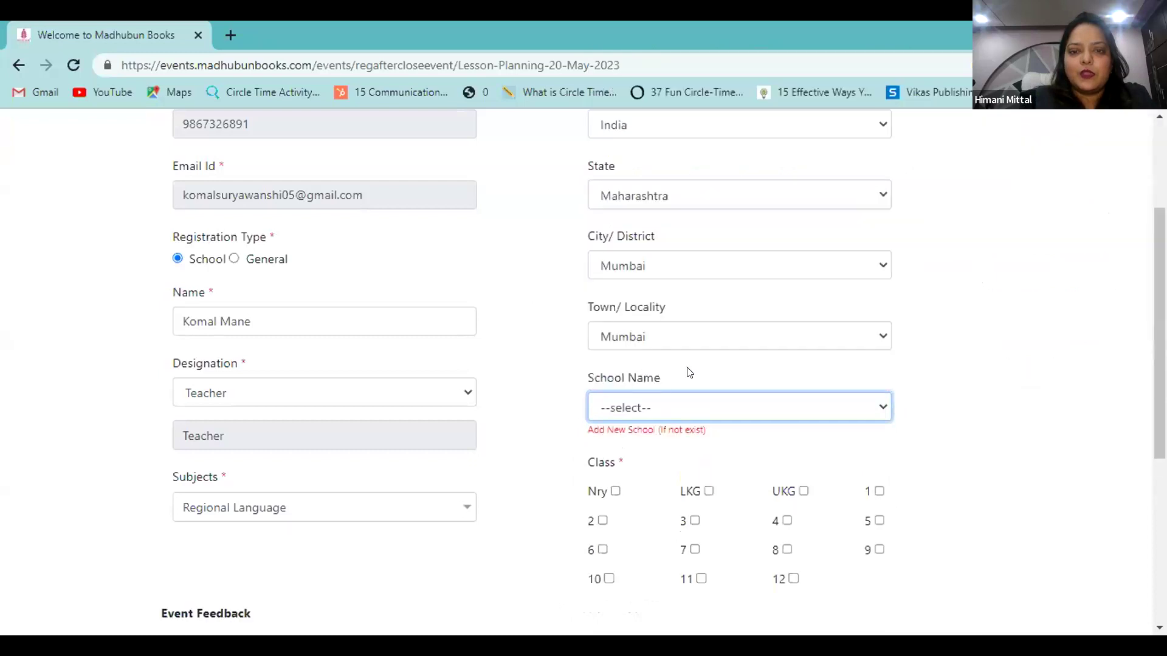
Open the Add New School form and set the school board to CBSE
left_click(645, 432)
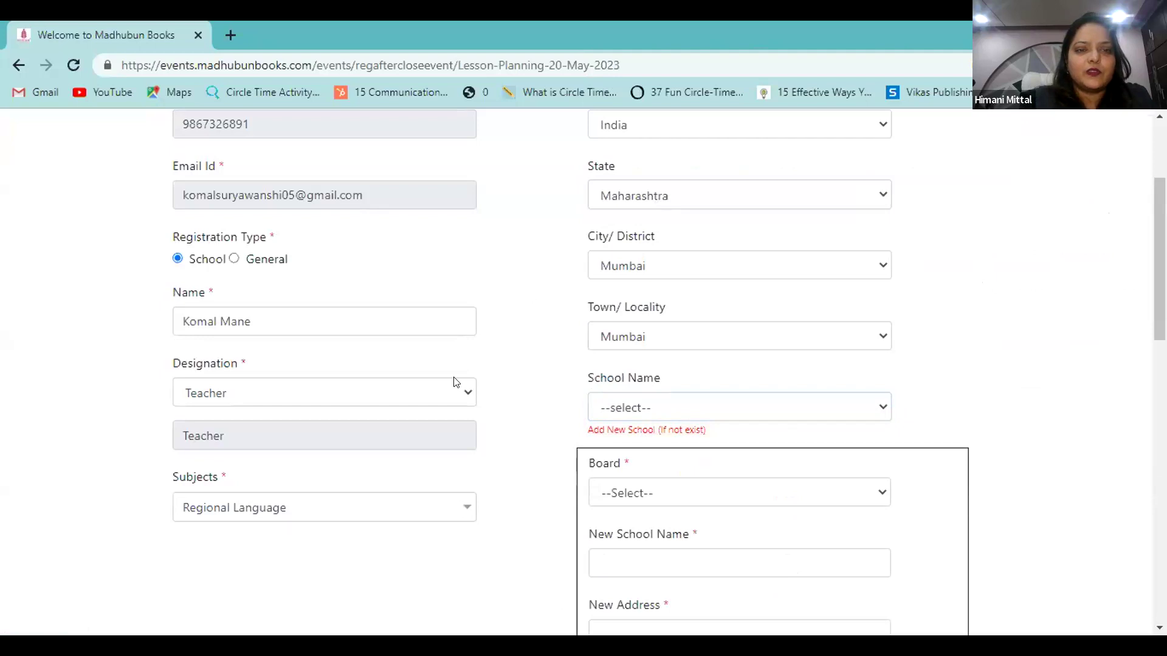
left_click(689, 494)
key("Return")
scroll(687, 492, "down", 1)
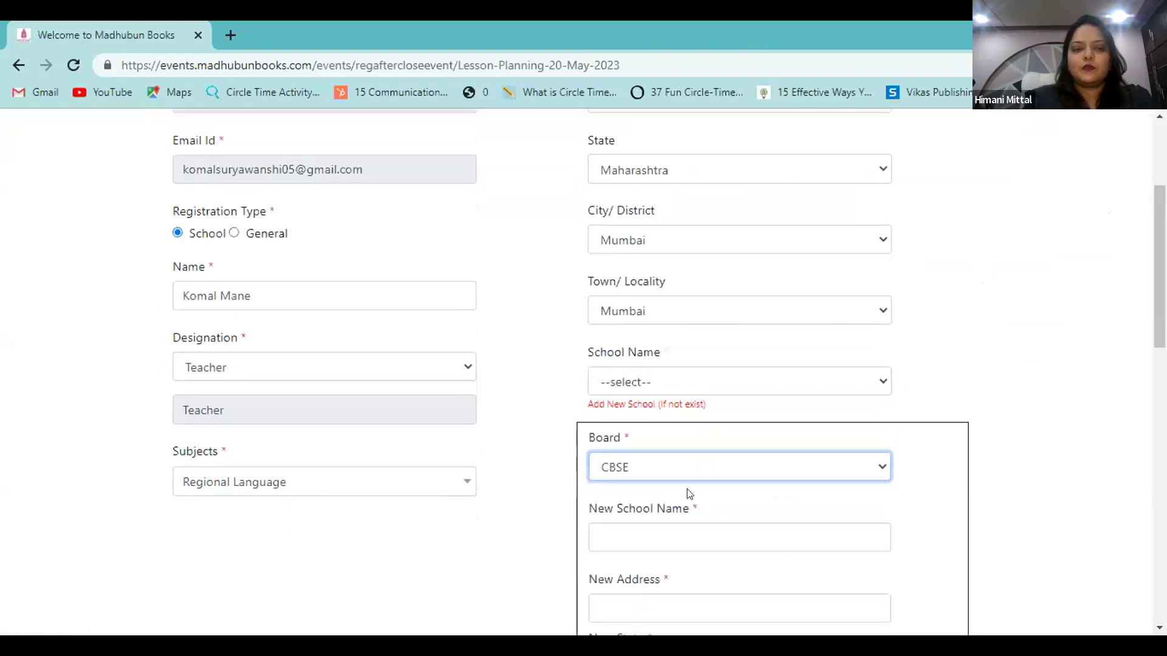
Enter school name 'Greenfingers Global School' and address 'Navi Mumbai'
left_click(654, 477)
type("G")
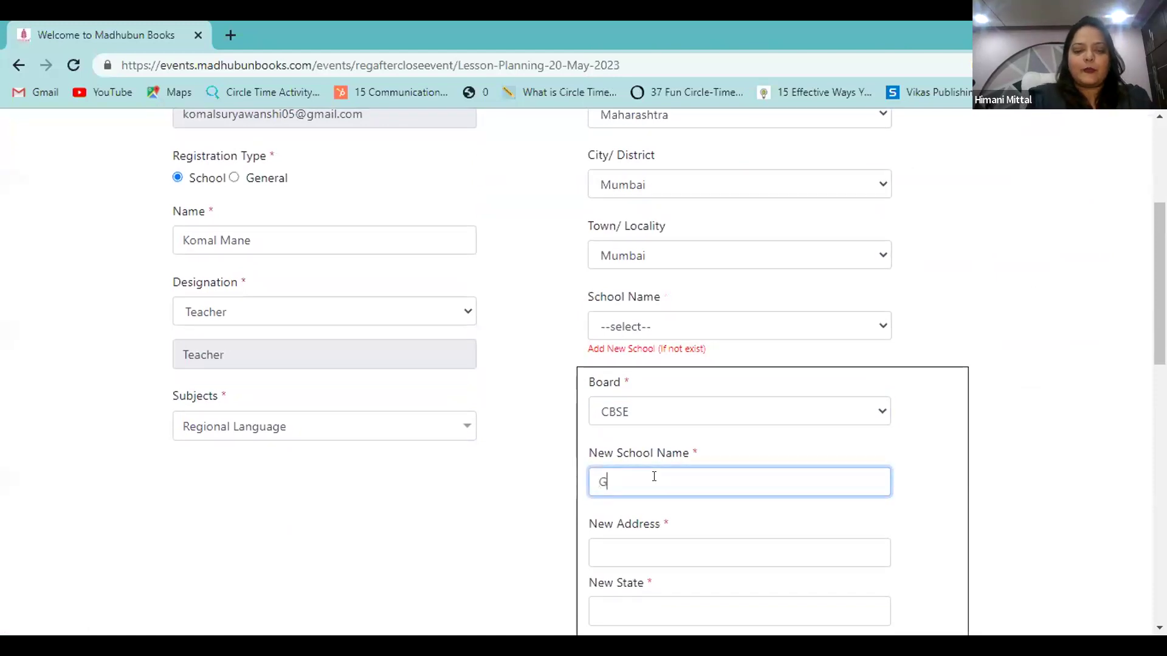
type("reenfinge")
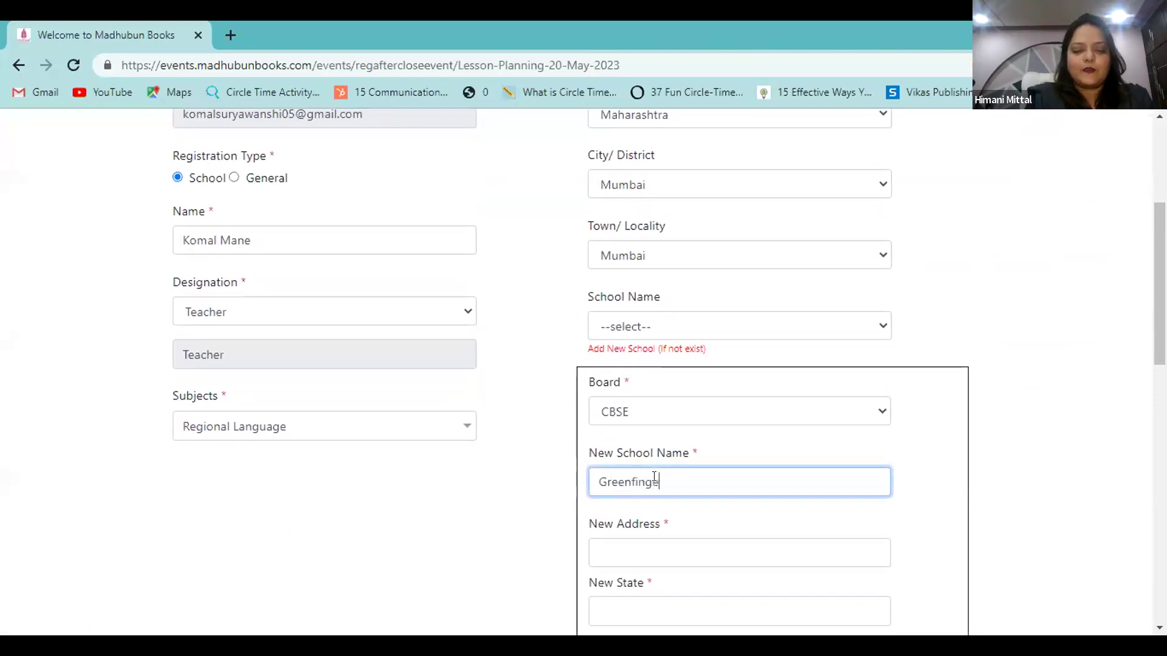
type("rs Global School")
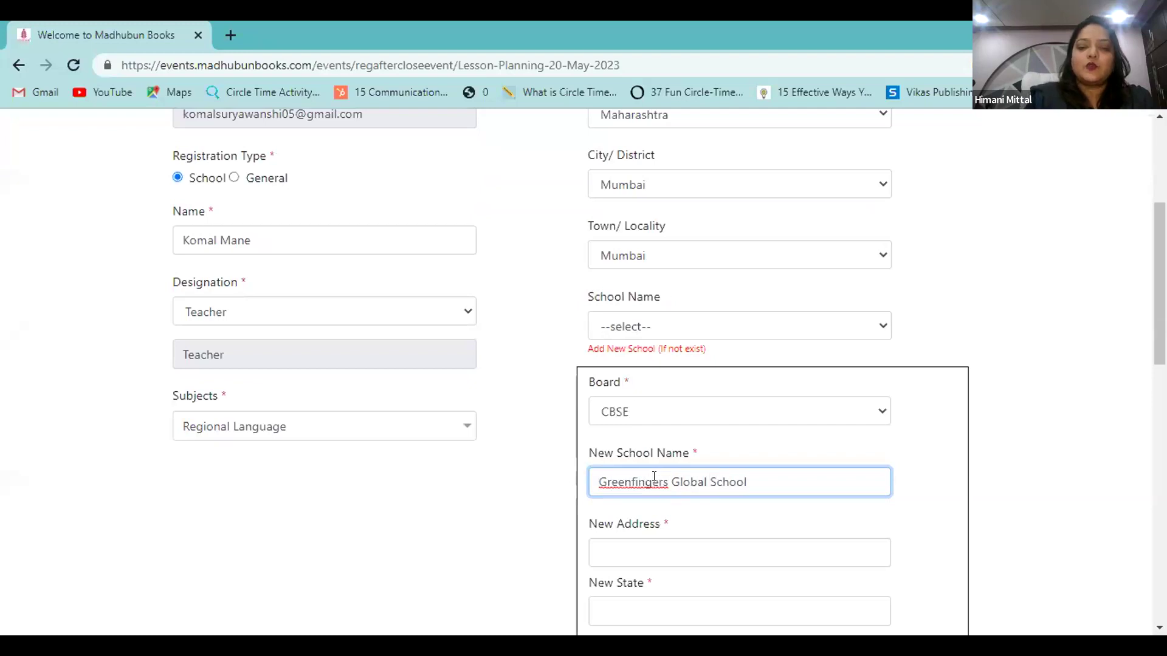
scroll(654, 478, "down", 2)
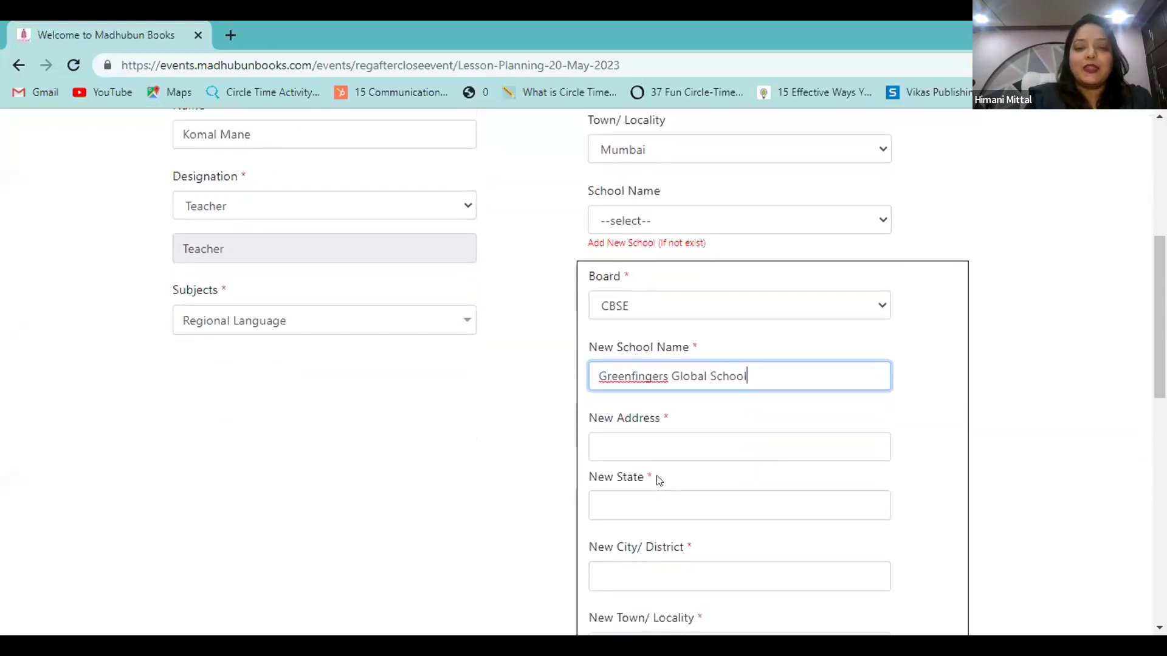
left_click(653, 445)
type("Navi")
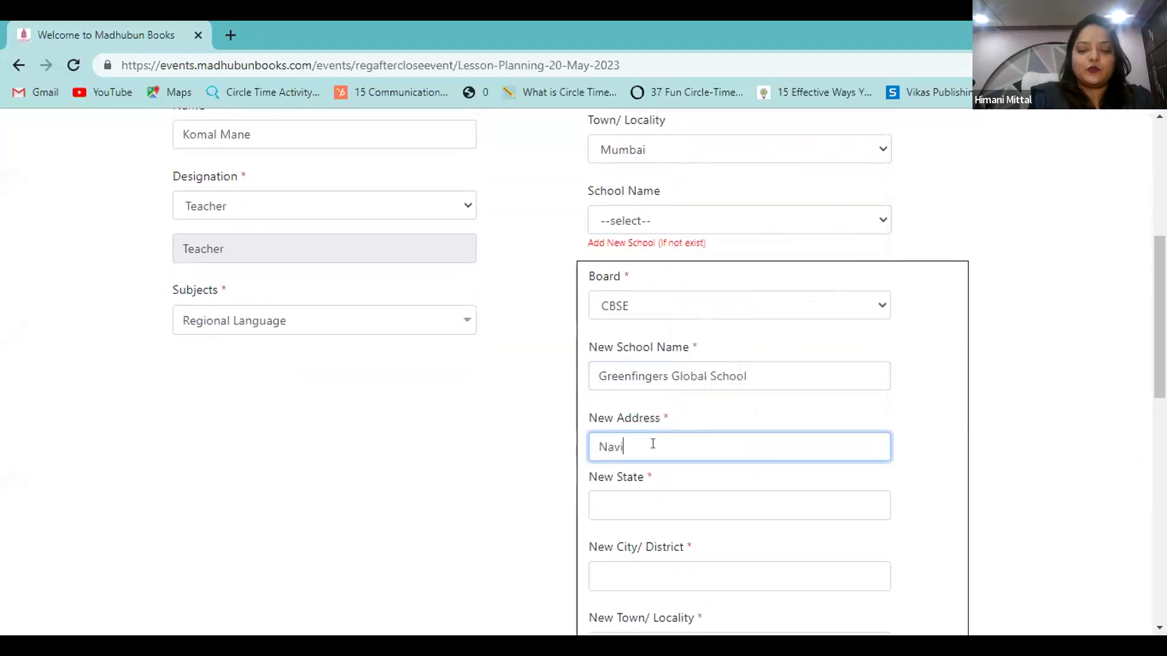
type(" Mumbai")
key("BackSpace")
key("BackSpace")
key("BackSpace")
key("BackSpace")
type("umbai")
Fill the new school's state as Maharashtra, plus the city and town fields
scroll(663, 450, "down", 2)
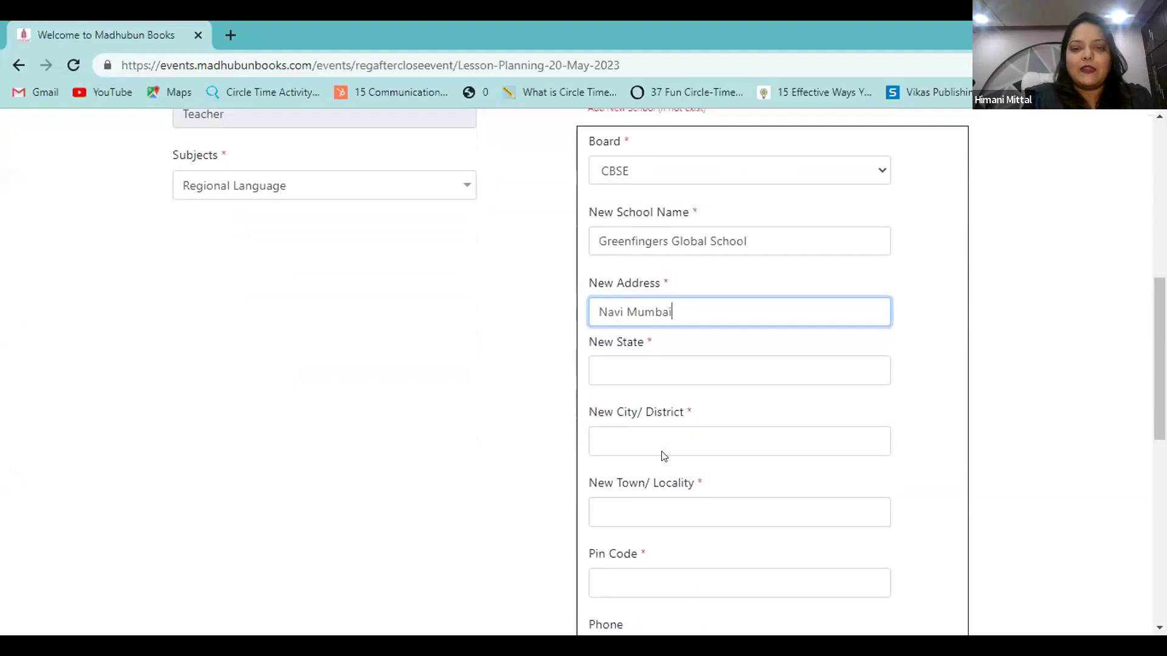
left_click(662, 372)
type("Mu")
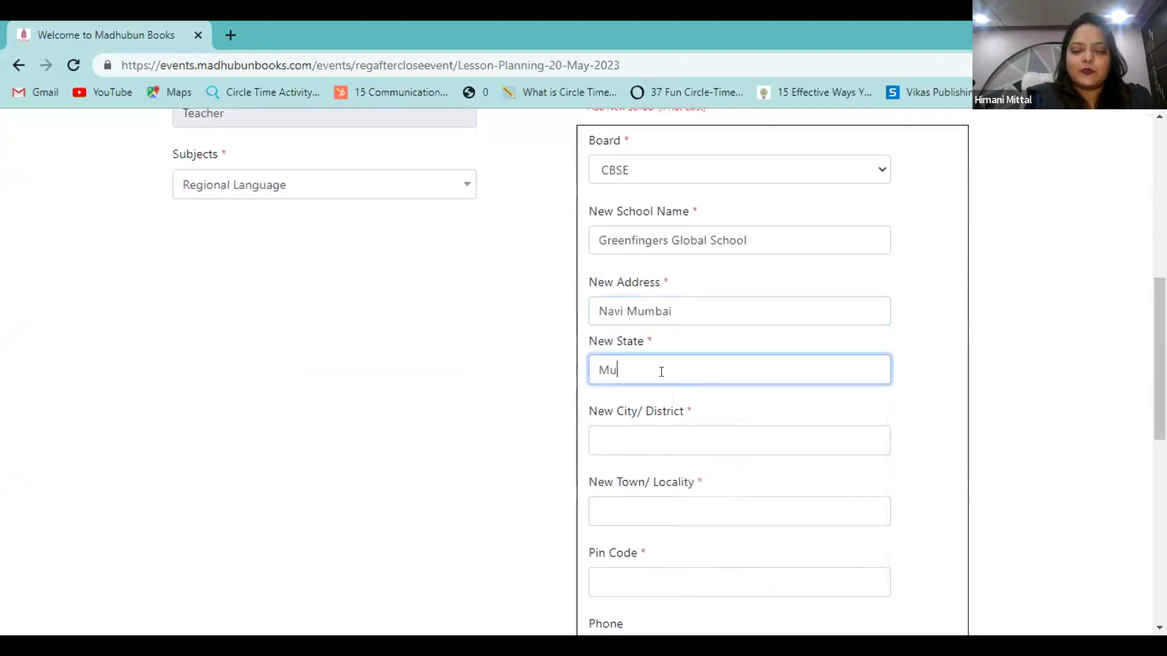
key("BackSpace")
type("ahara")
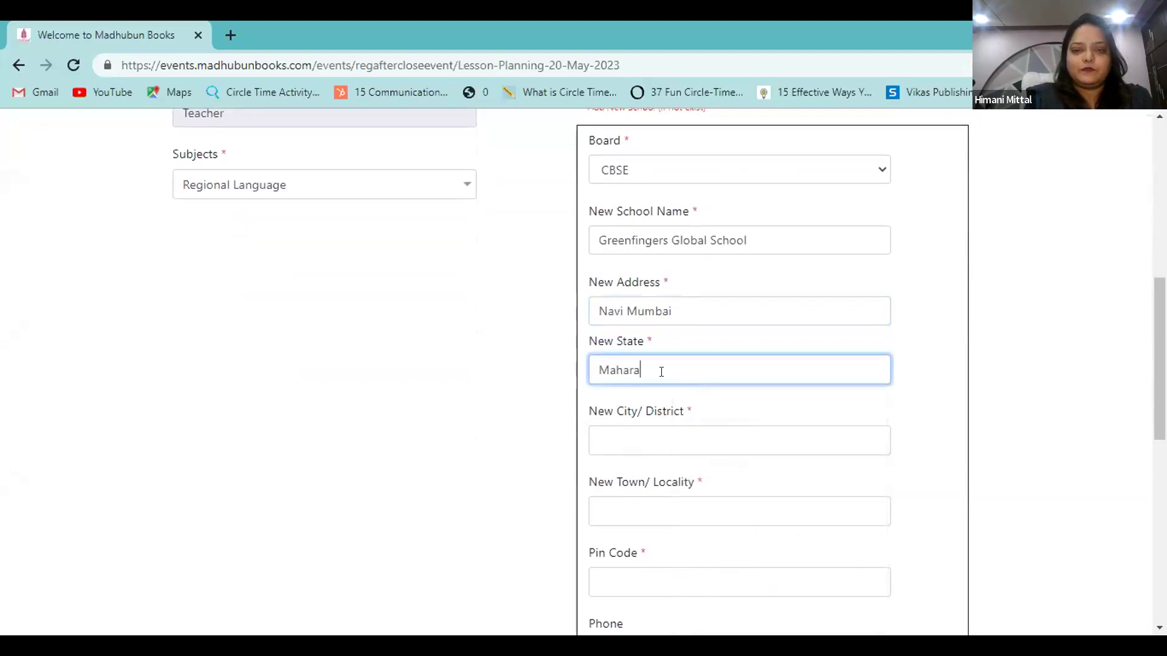
type("shtra")
key("Tab")
type("Maharashtra")
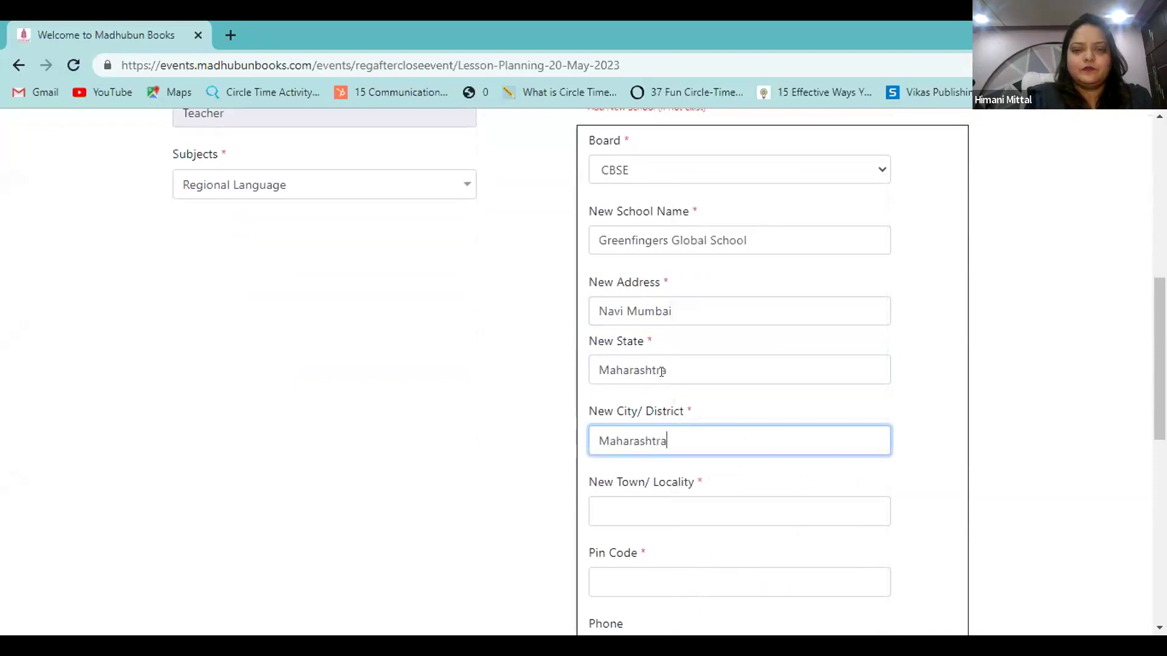
key("Tab")
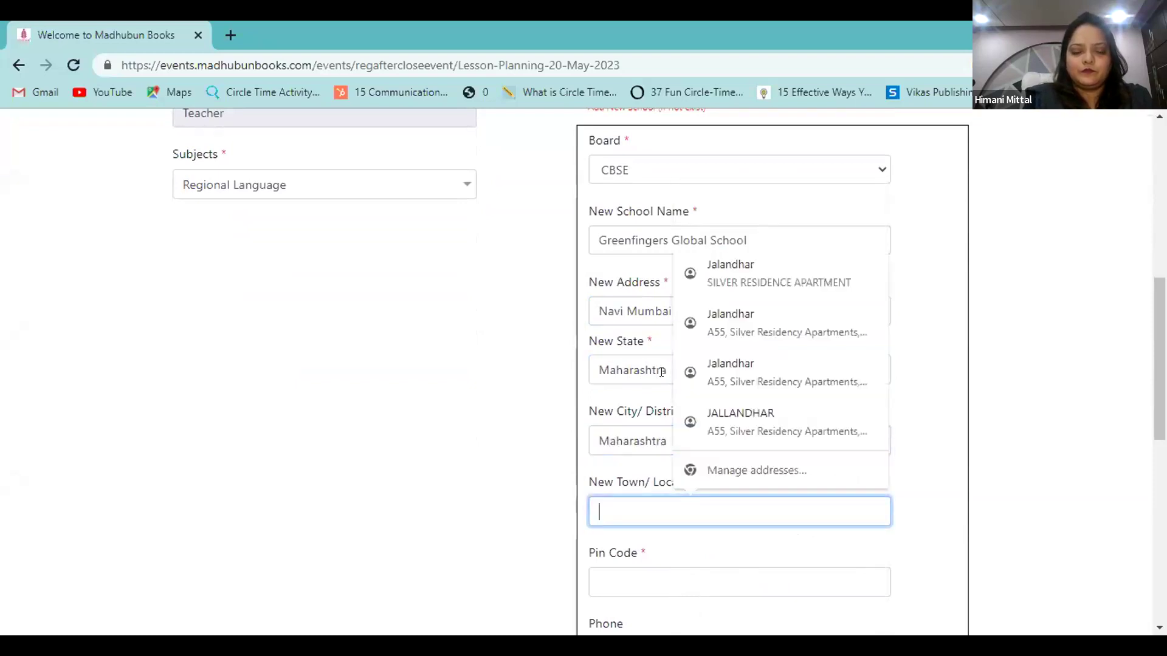
type("Maharashtra")
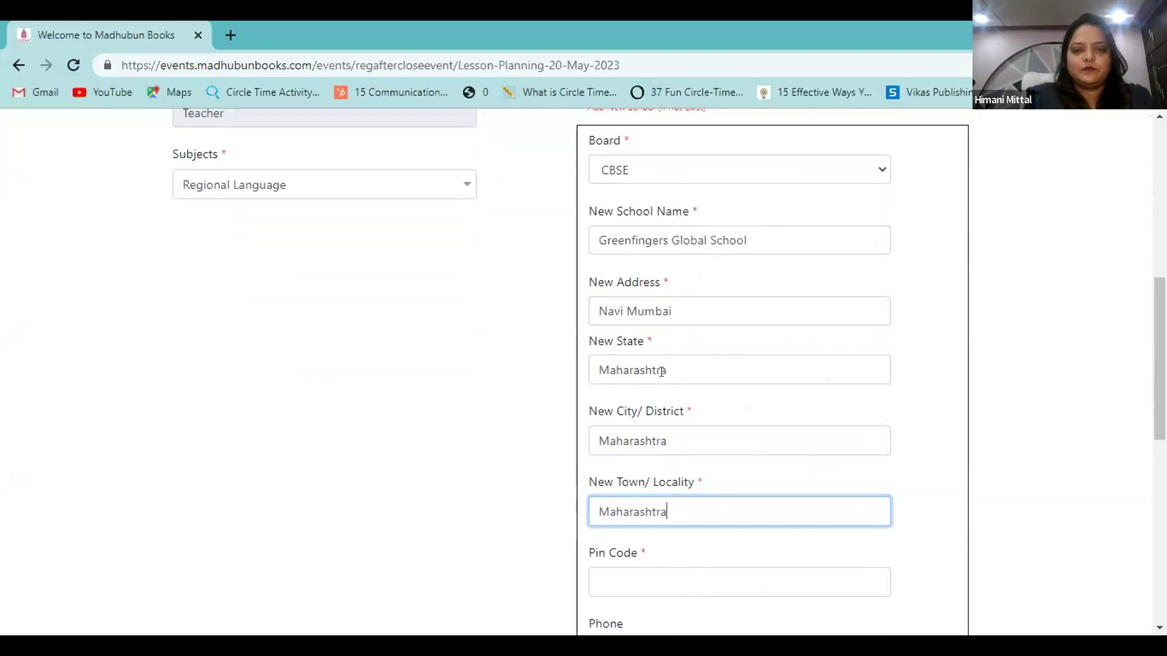
key("Tab")
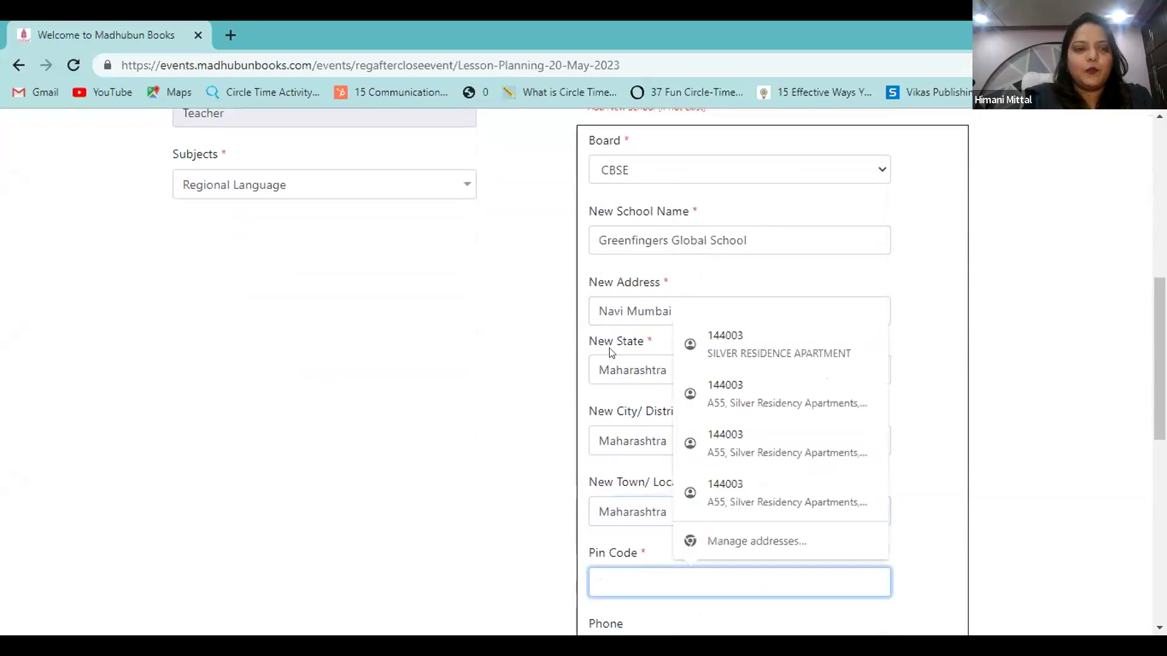
Enter the new school's pin code 410210
scroll(641, 375, "down", 1)
scroll(641, 375, "down", 1)
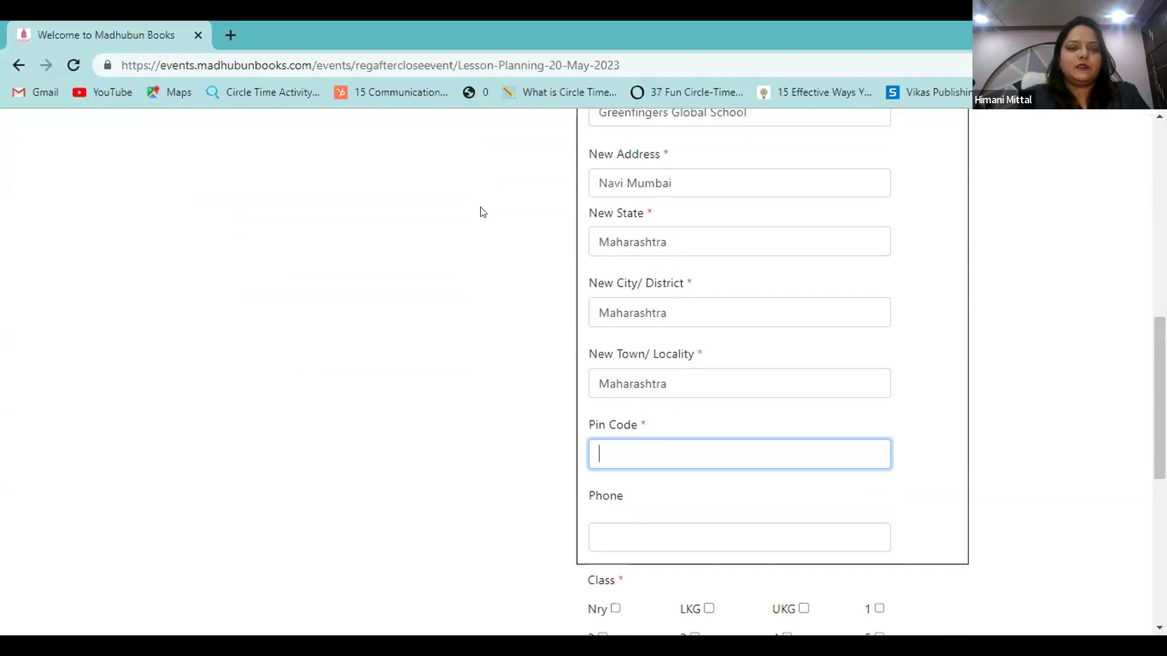
left_click(483, 213)
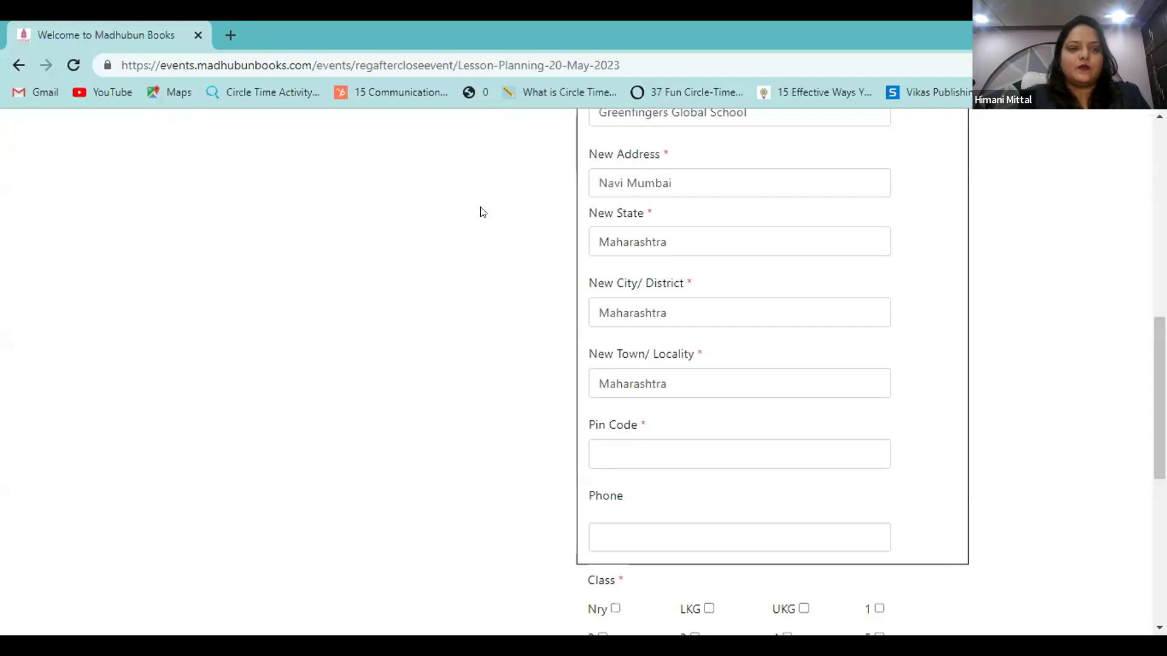
left_click(614, 452)
type("410210")
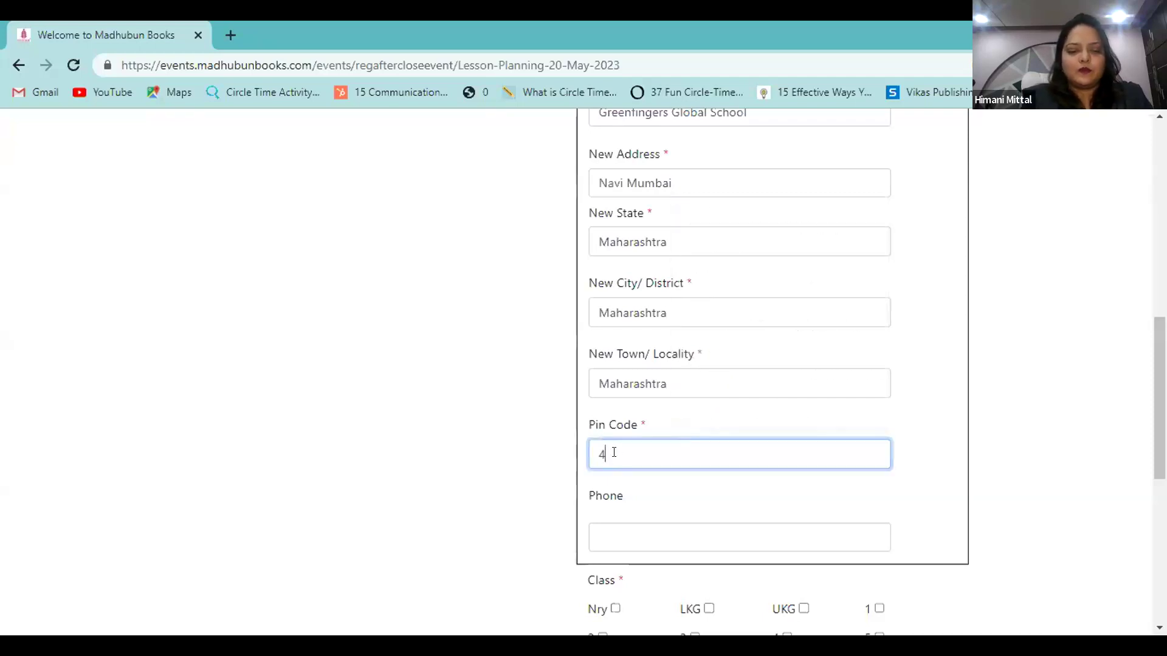
Tick classes 6, 7, 8 and 10
left_click(553, 468)
scroll(668, 465, "down", 3)
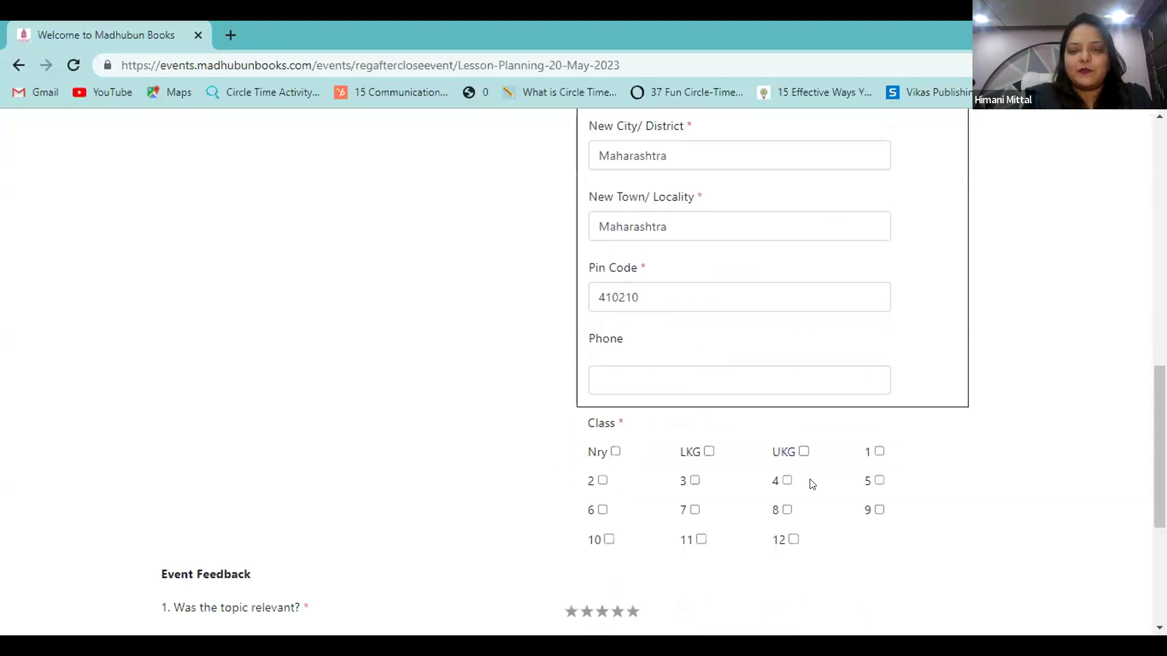
left_click(603, 510)
key("Tab")
key("space")
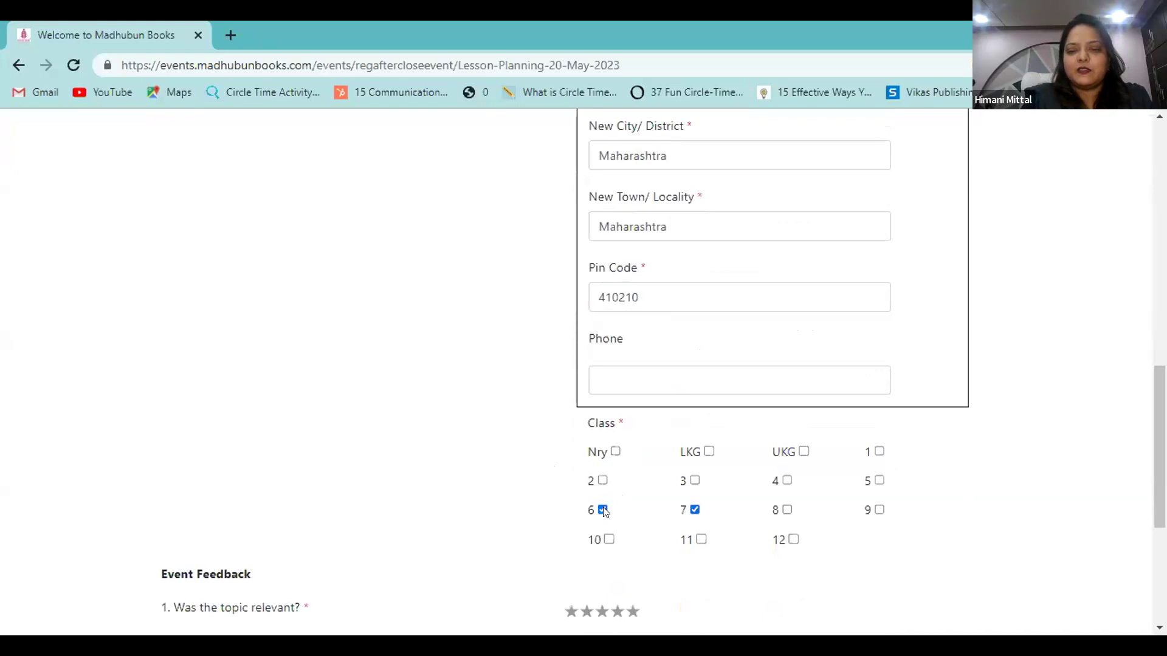
key("Tab")
key("space")
key("Tab")
key("Tab")
key("space")
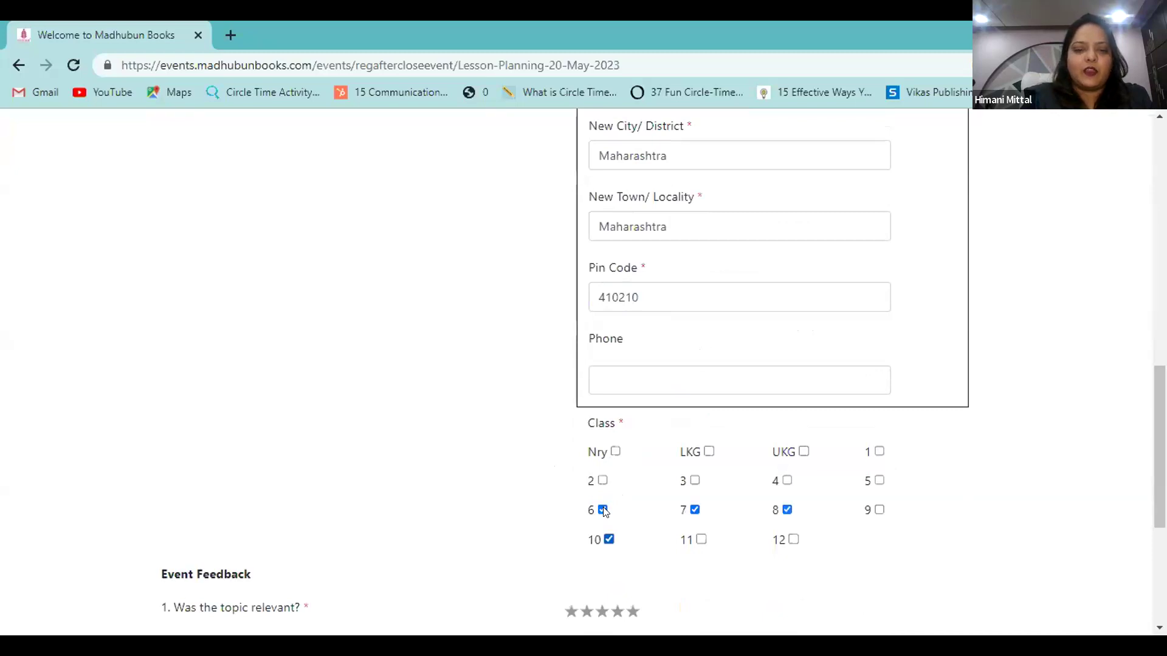
Submit the completed feedback form so it registers successfully
scroll(604, 511, "down", 2)
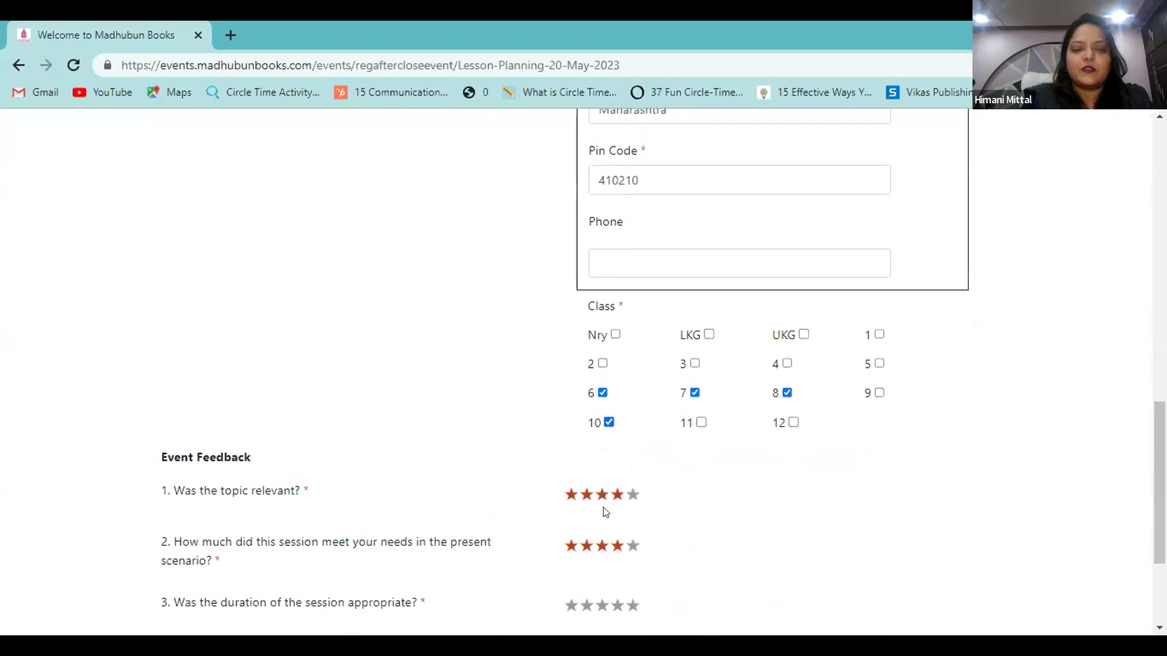
scroll(606, 511, "down", 1)
scroll(606, 512, "down", 1)
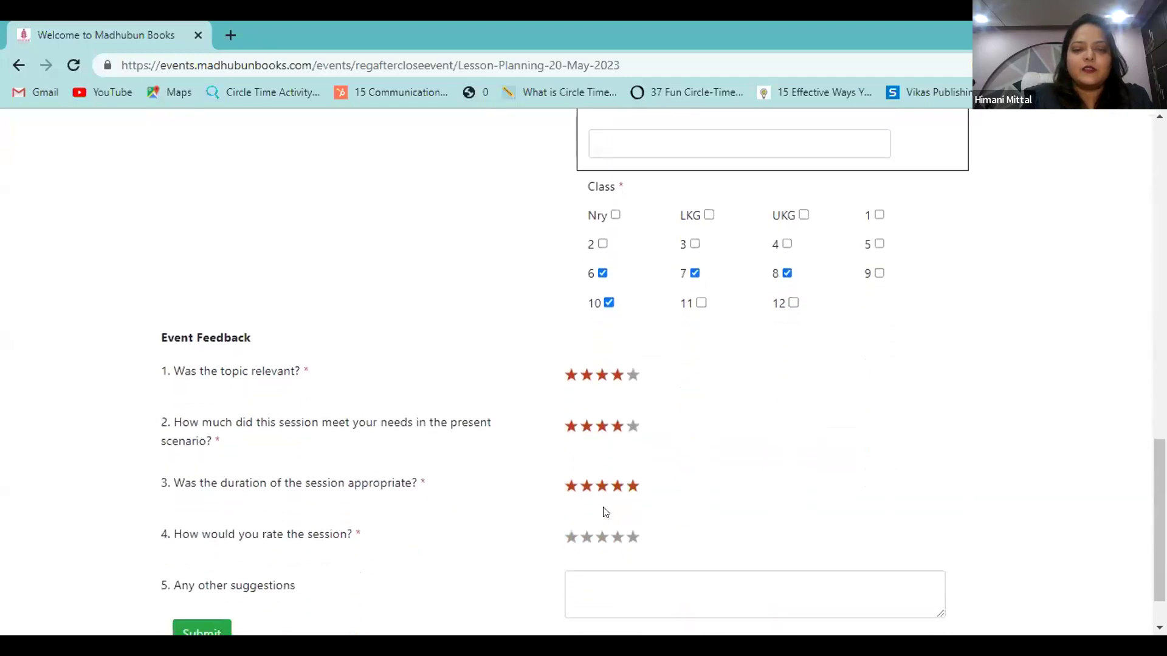
scroll(606, 511, "down", 1)
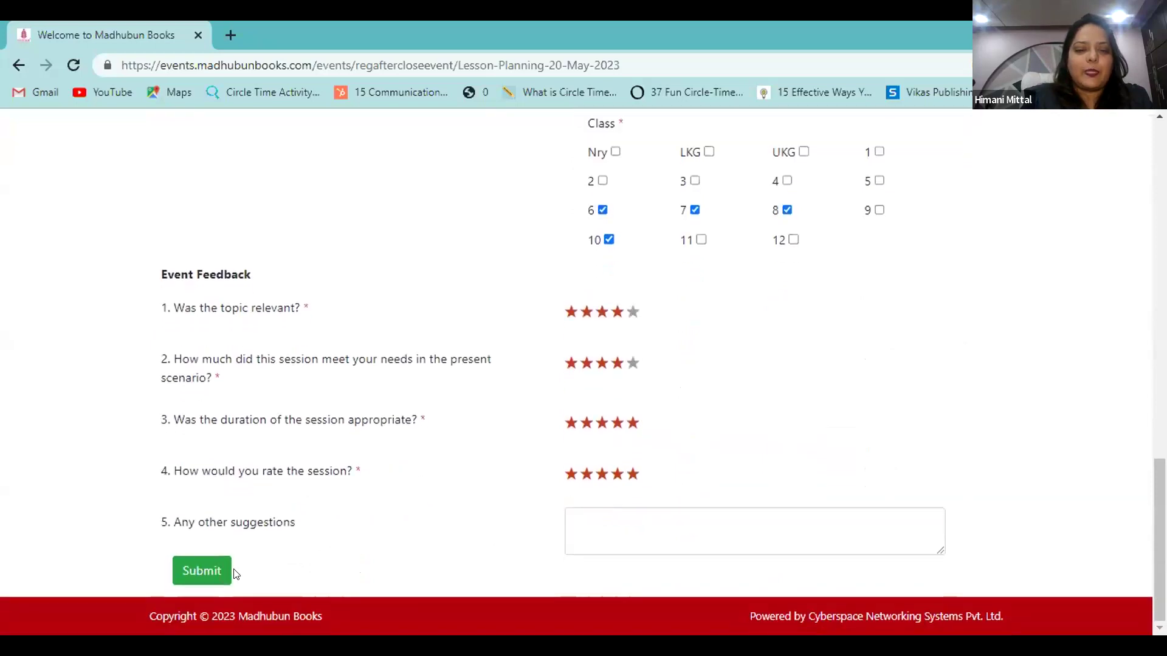
left_click(210, 576)
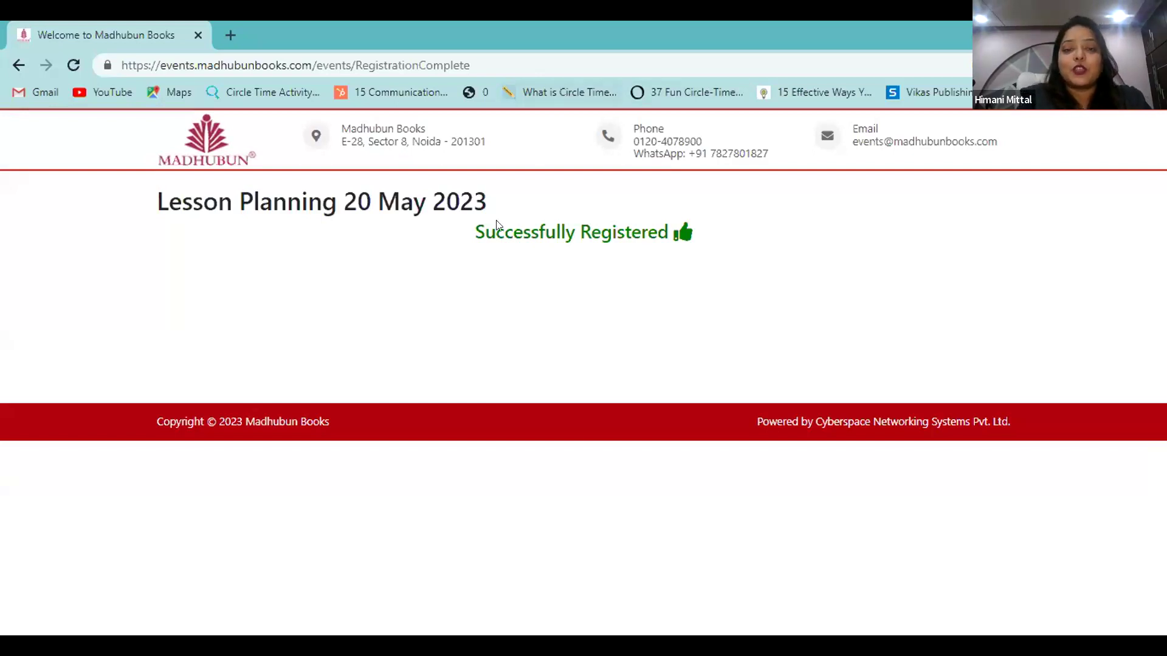
left_click(498, 57)
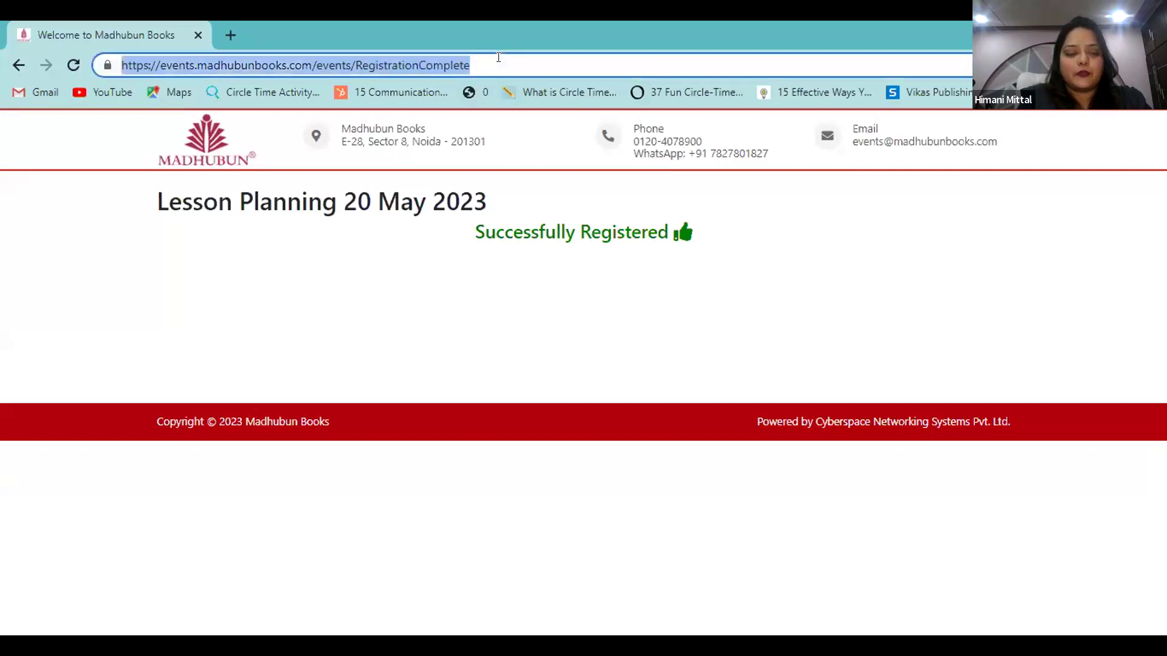
Reload the Lesson Planning 20 May 2023 feedback form from its pasted address
type("https://events.madhubunbooks.com/events/regaftercloseevent/Lesson-Planning-20-May-2023")
key("Return")
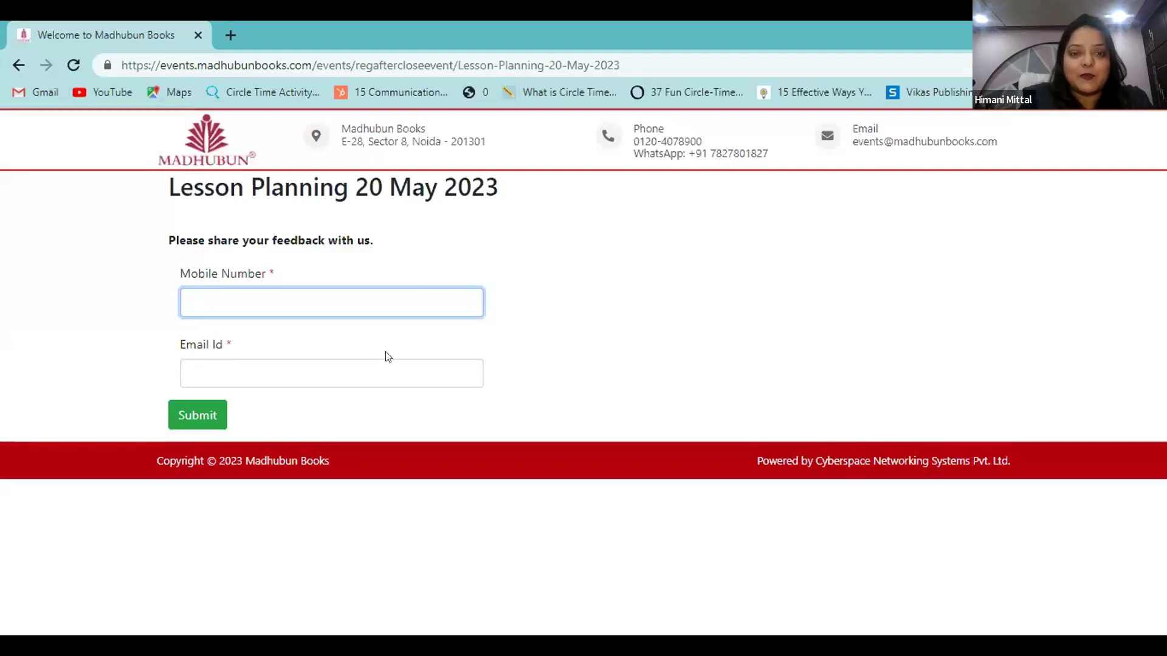
left_click(691, 252)
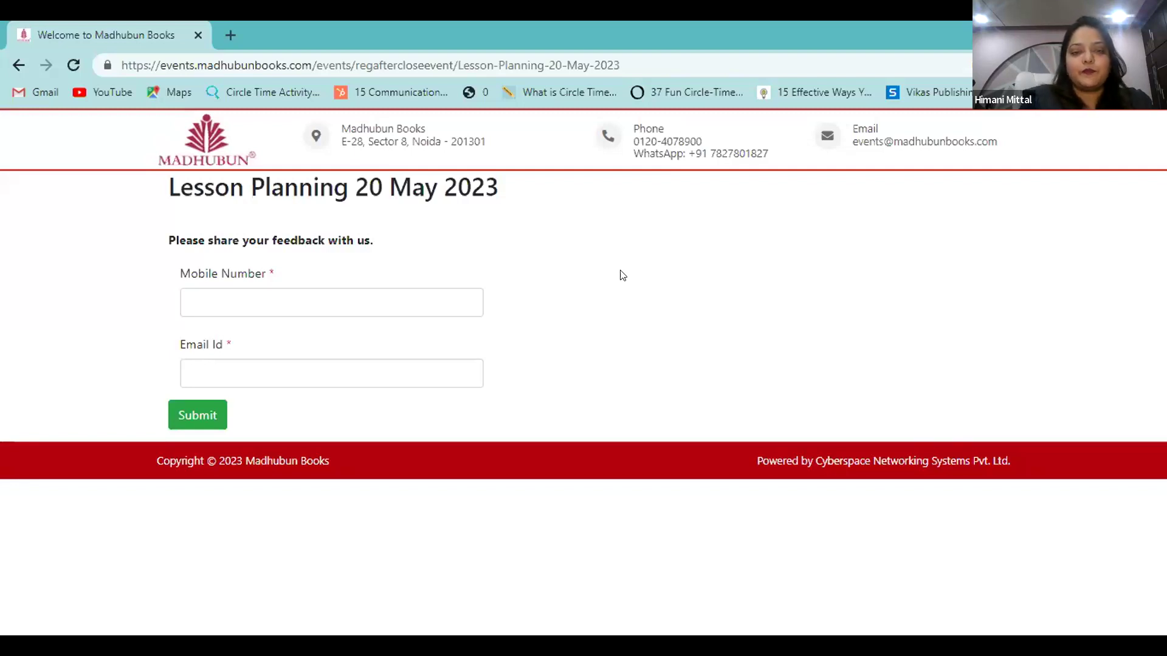
Enter the participant's mobile number in the Mobile Number field
left_click(327, 291)
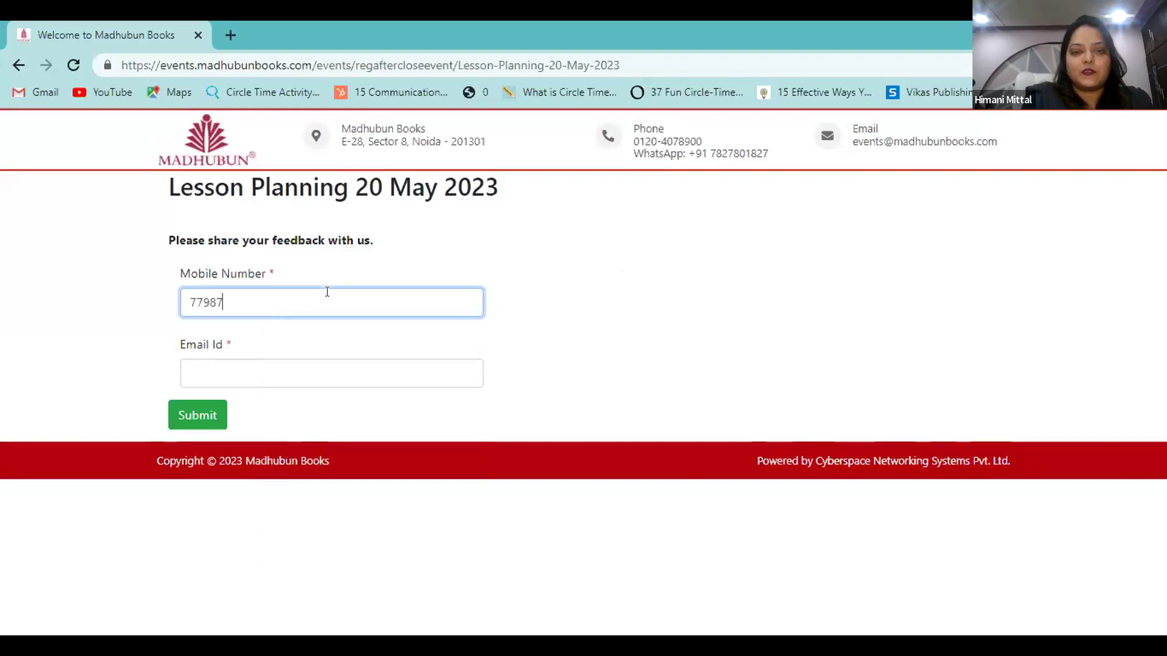
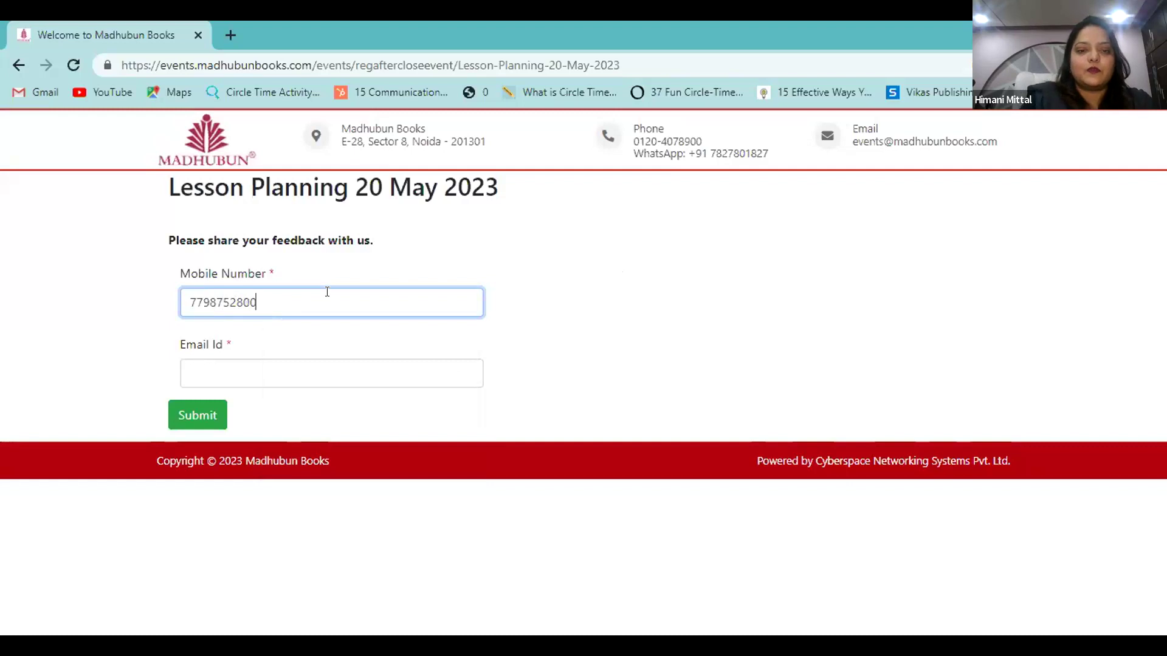
left_click(285, 375)
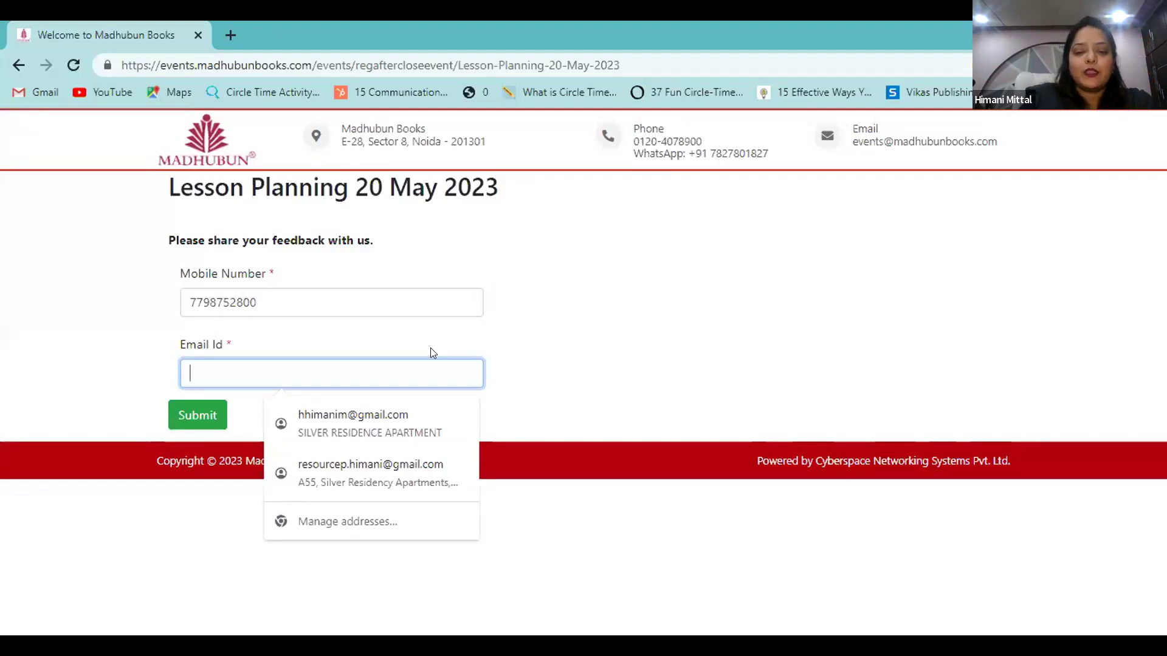
left_click(430, 348)
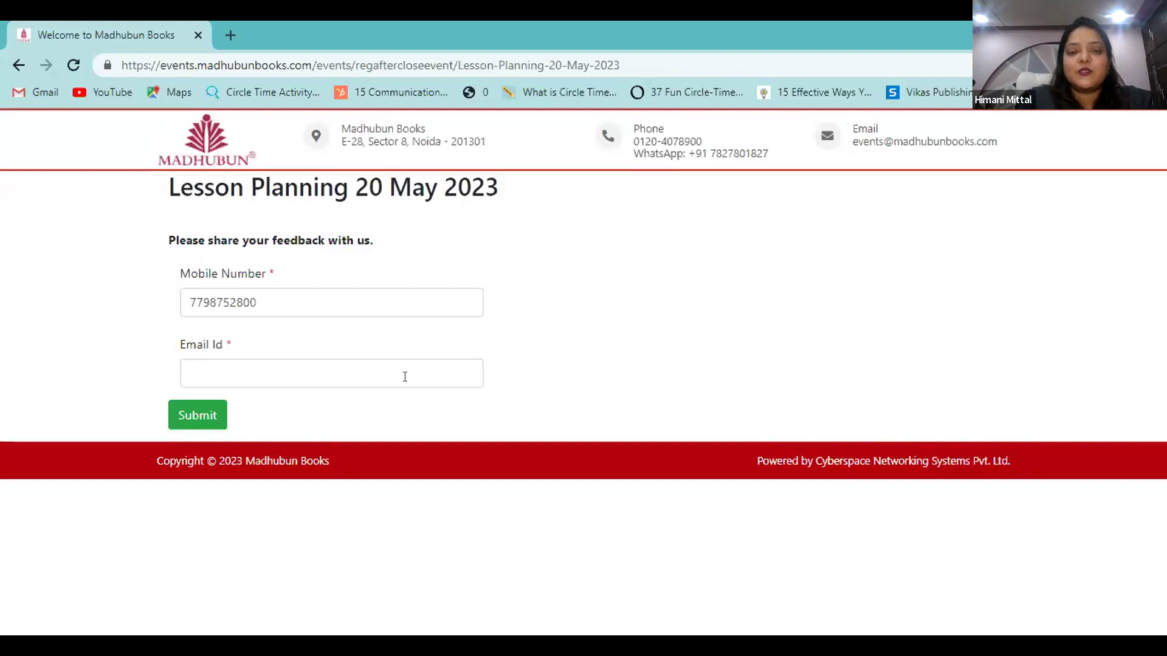
Replace the mobile number with a new one, add the participant's e-mail, and request an OTP
left_click(323, 294)
key("BackSpace")
key("BackSpace")
key("BackSpace")
key("BackSpace")
key("BackSpace")
key("BackSpace")
key("BackSpace")
key("BackSpace")
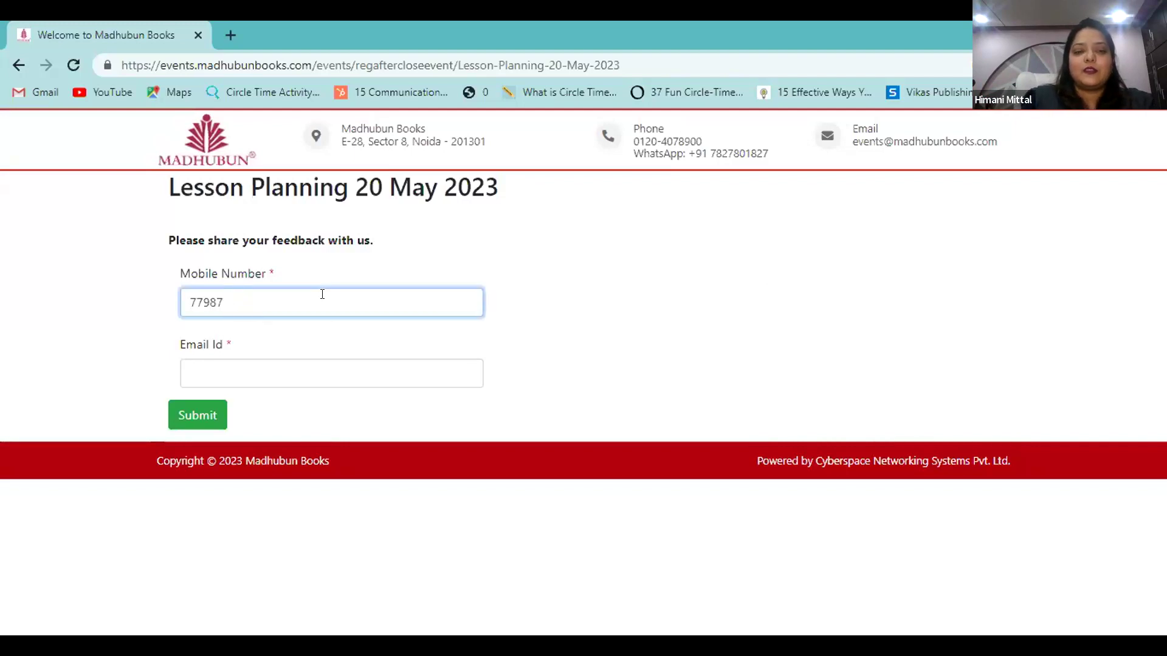
key("BackSpace")
key("BackSpace")
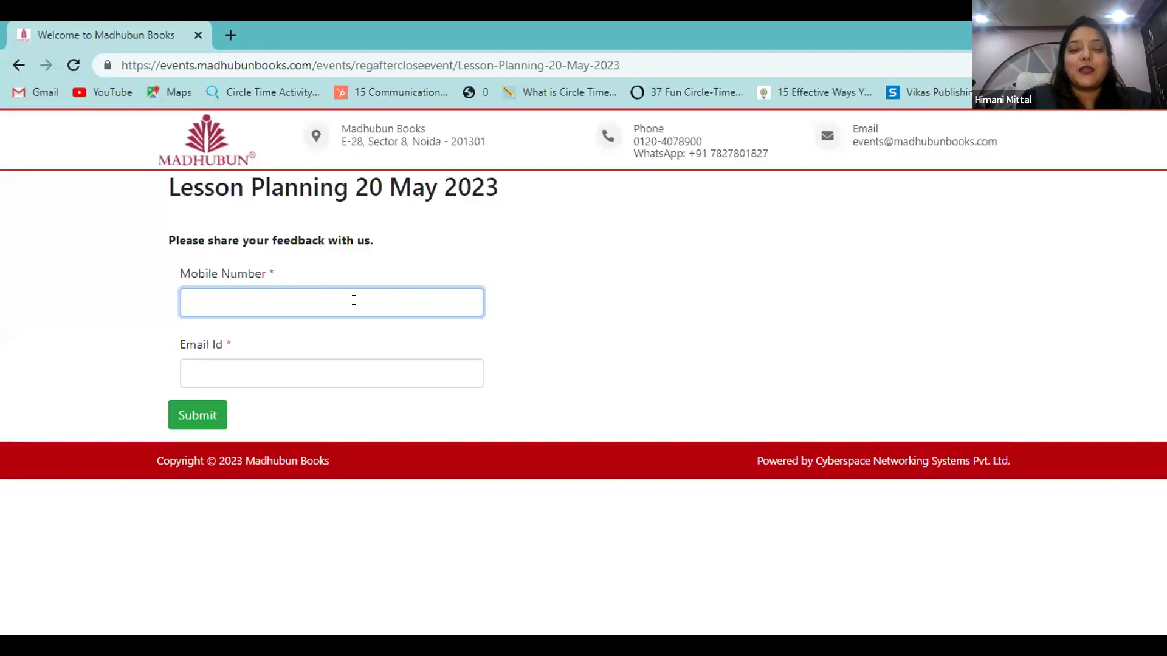
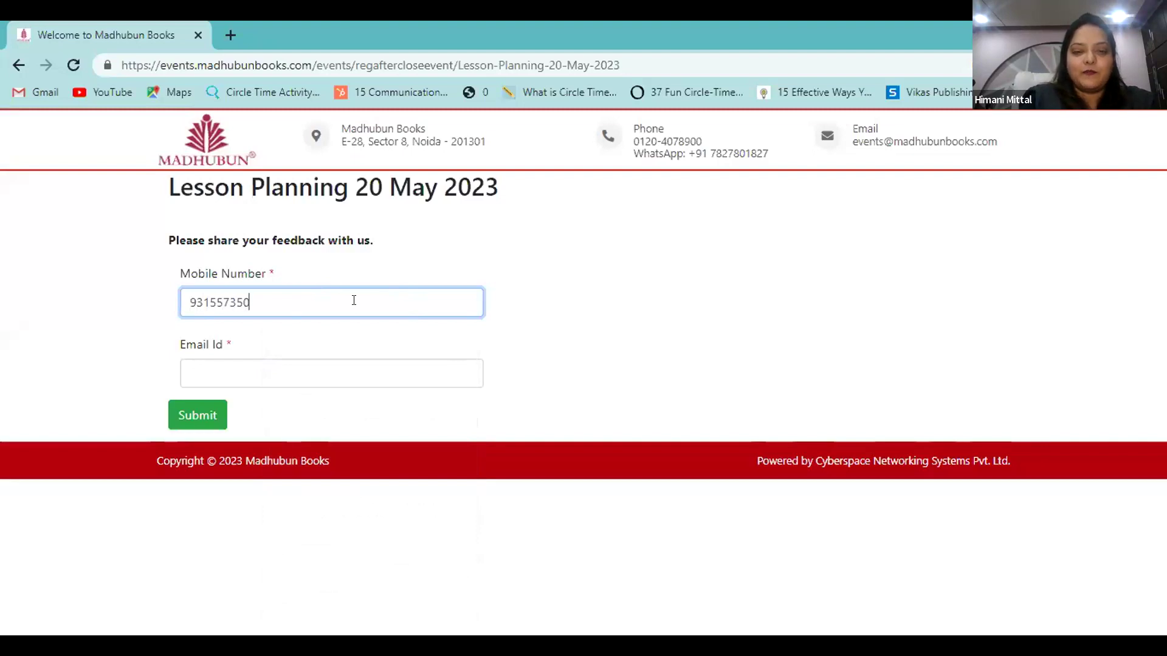
left_click(285, 371)
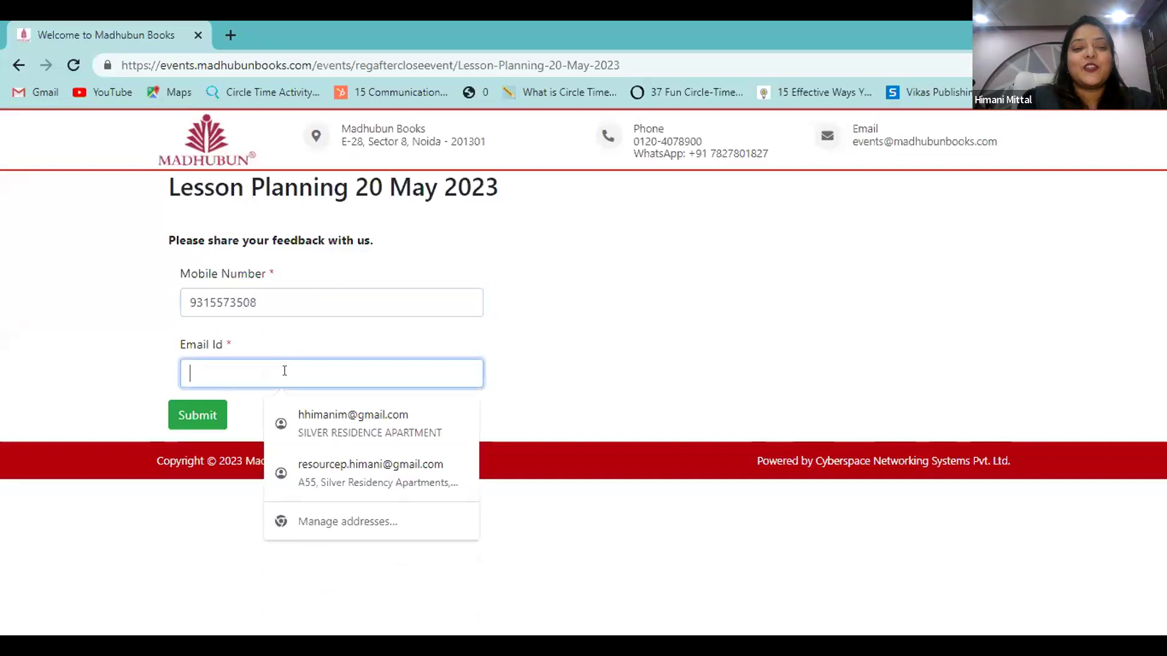
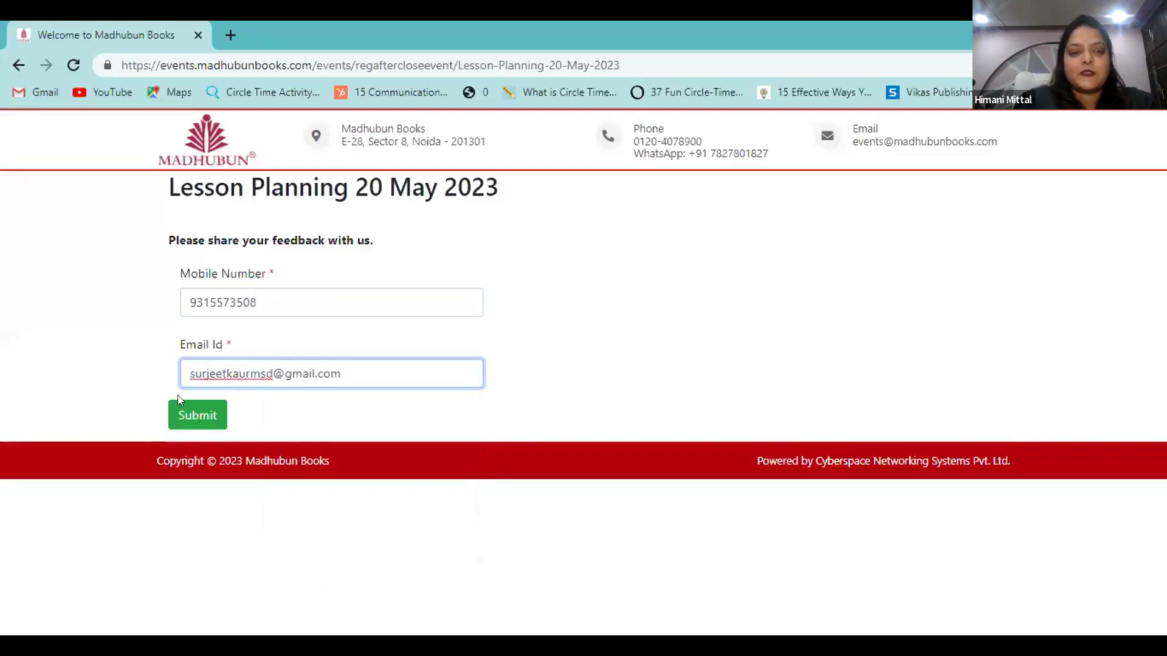
left_click(177, 415)
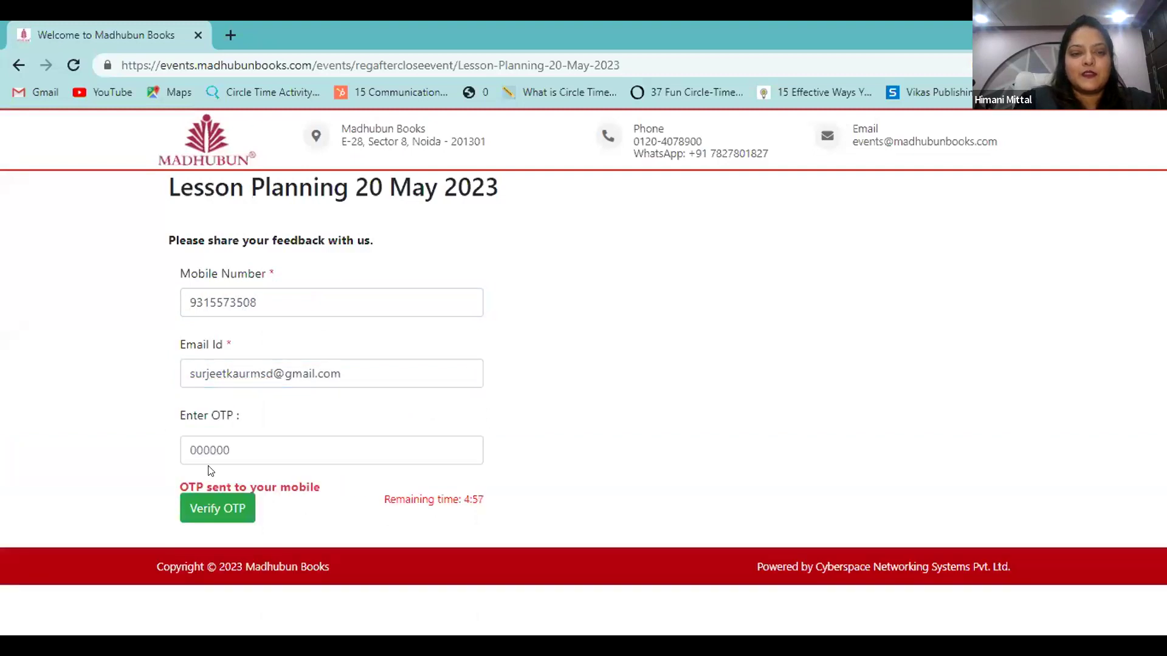
Enter the OTP received on the mobile, fixing a typo, and verify it
left_click(224, 449)
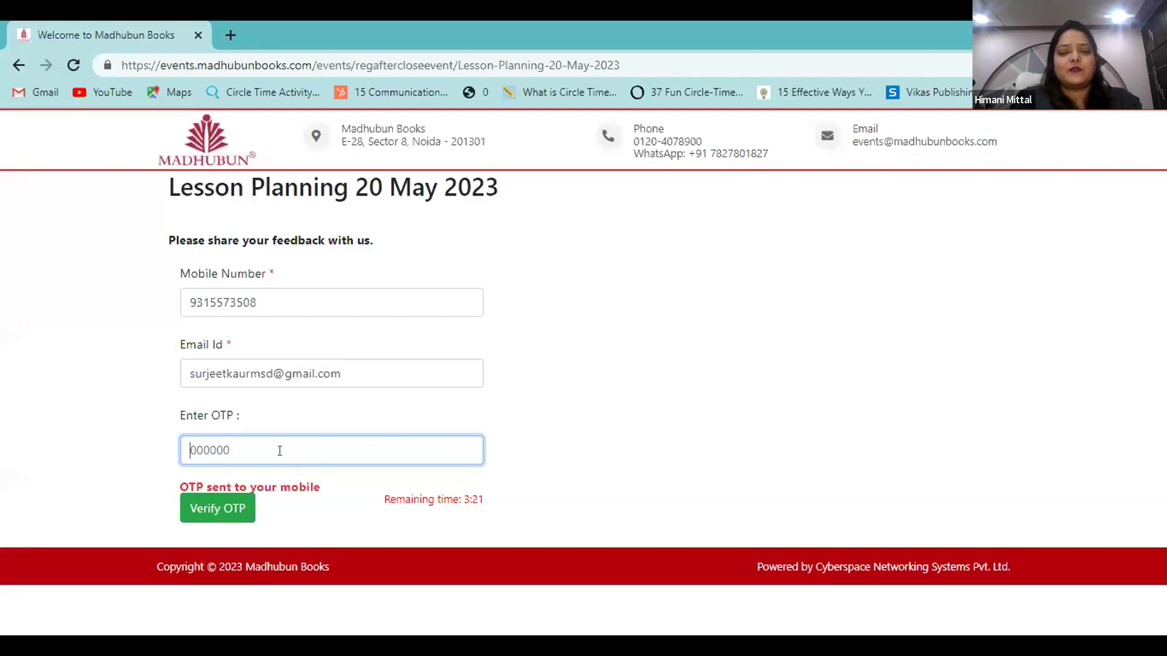
left_click(230, 497)
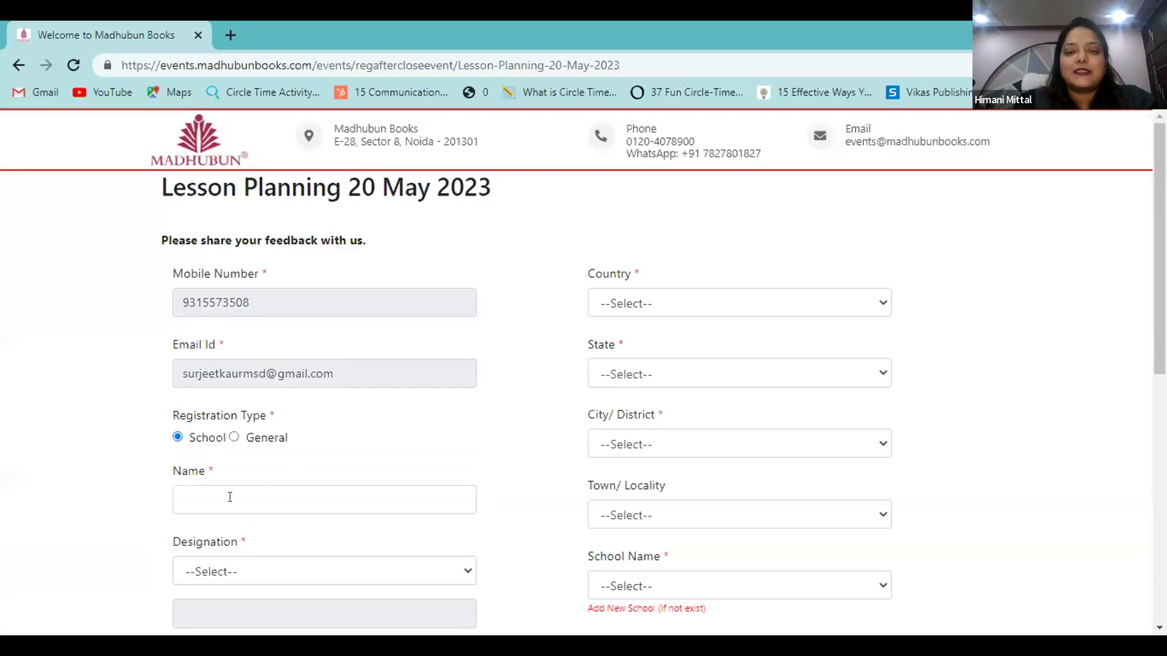
Enter the participant's full name and pick Teacher as the designation
scroll(256, 451, "down", 1)
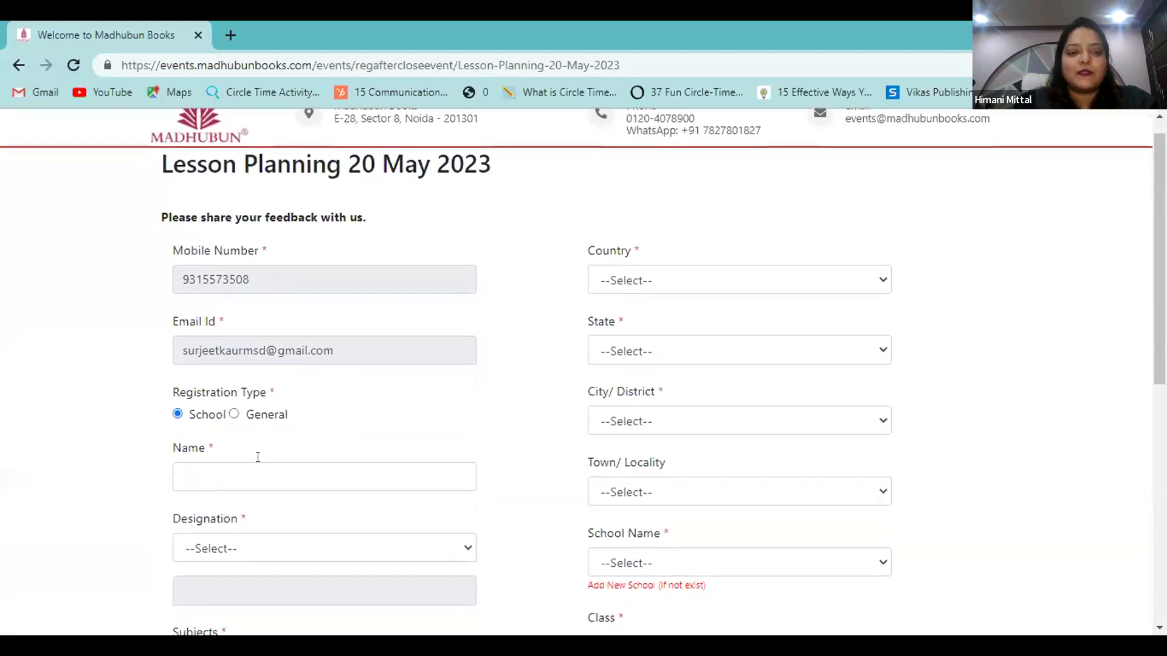
left_click(257, 474)
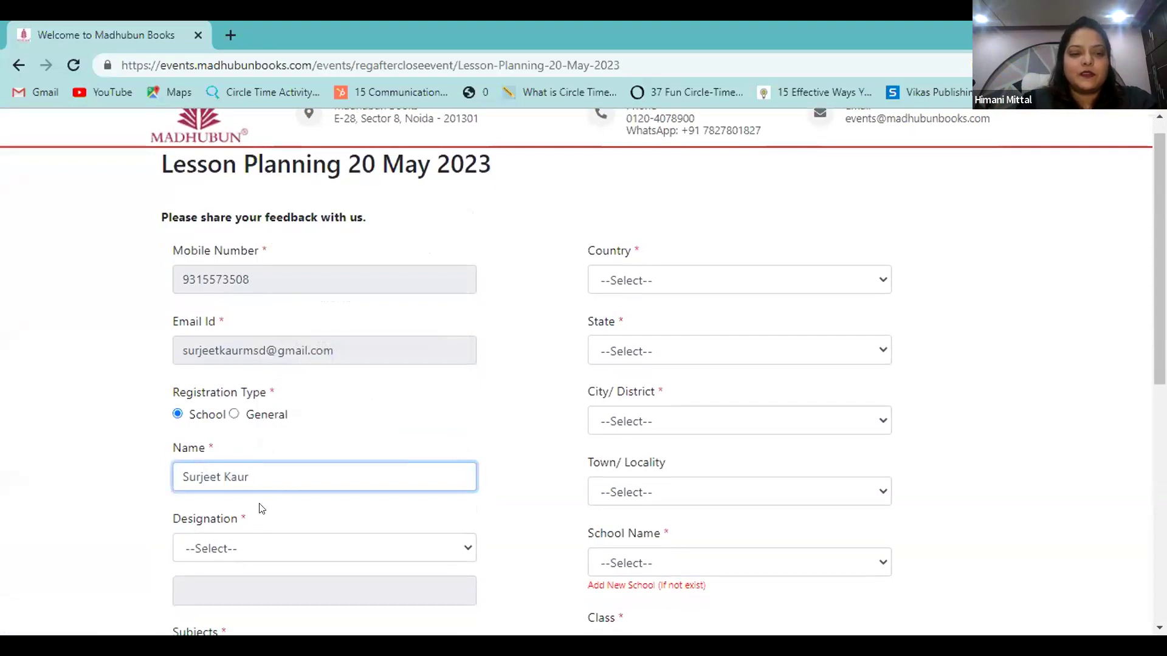
scroll(261, 508, "down", 3)
left_click(262, 371)
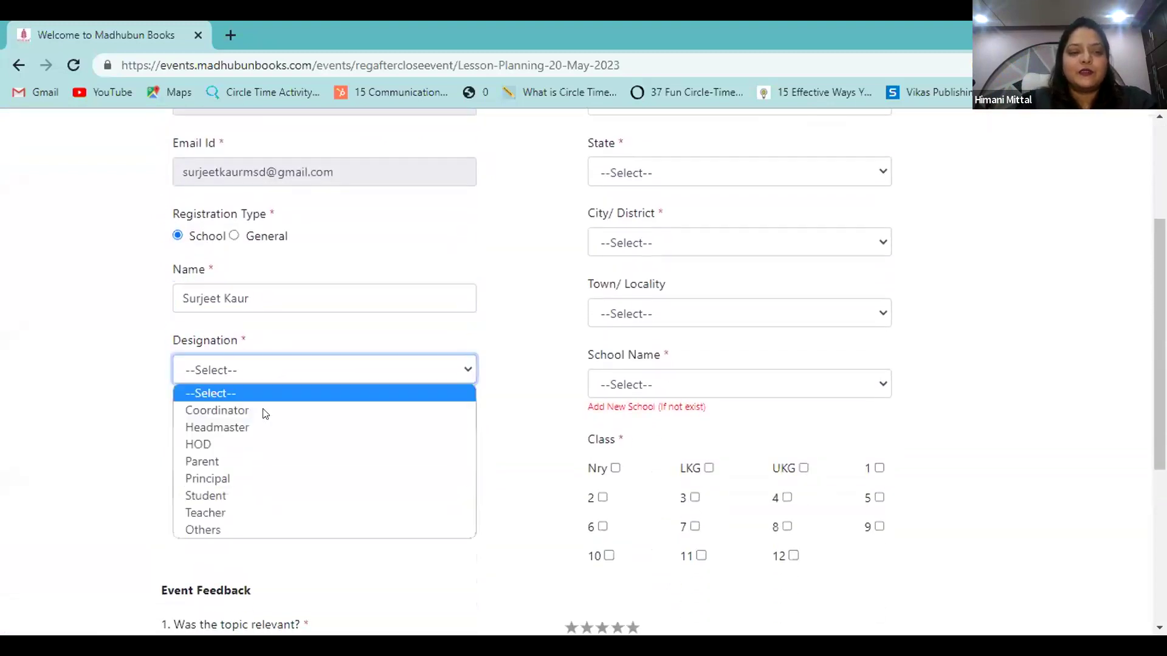
left_click(251, 512)
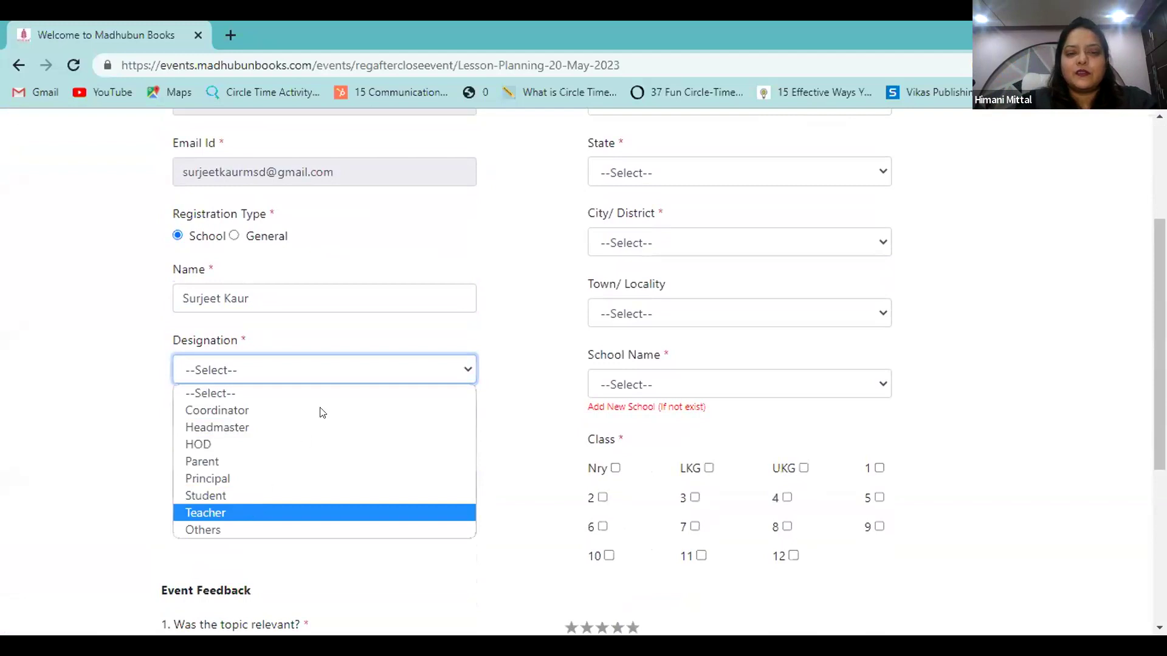
scroll(331, 395, "down", 2)
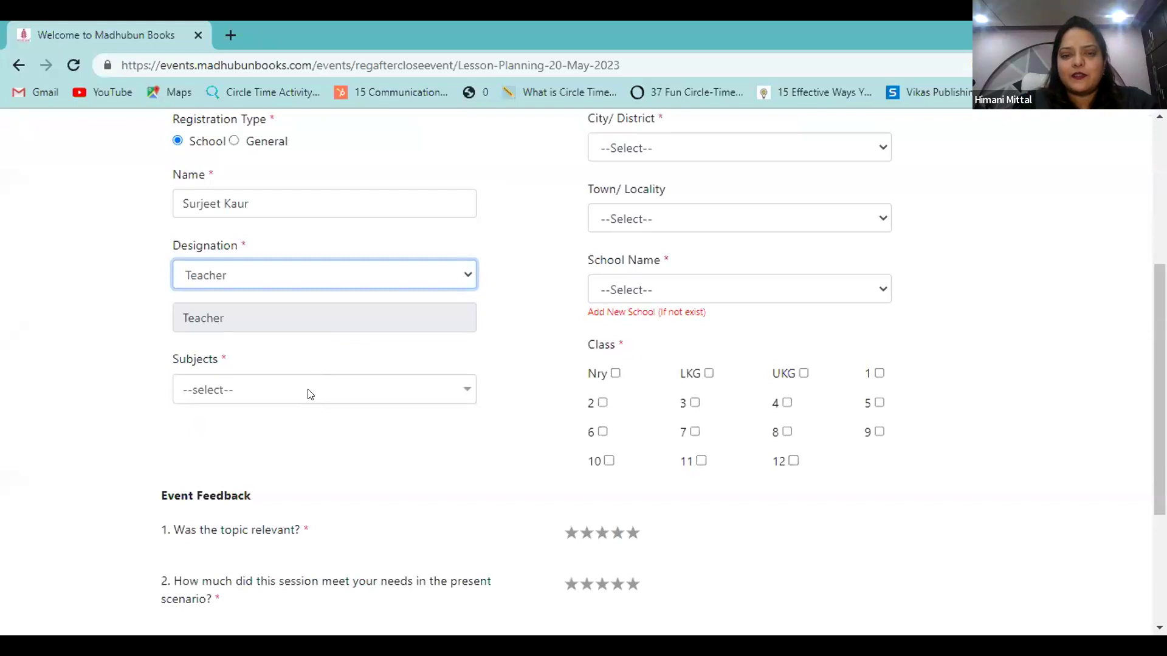
left_click(389, 484)
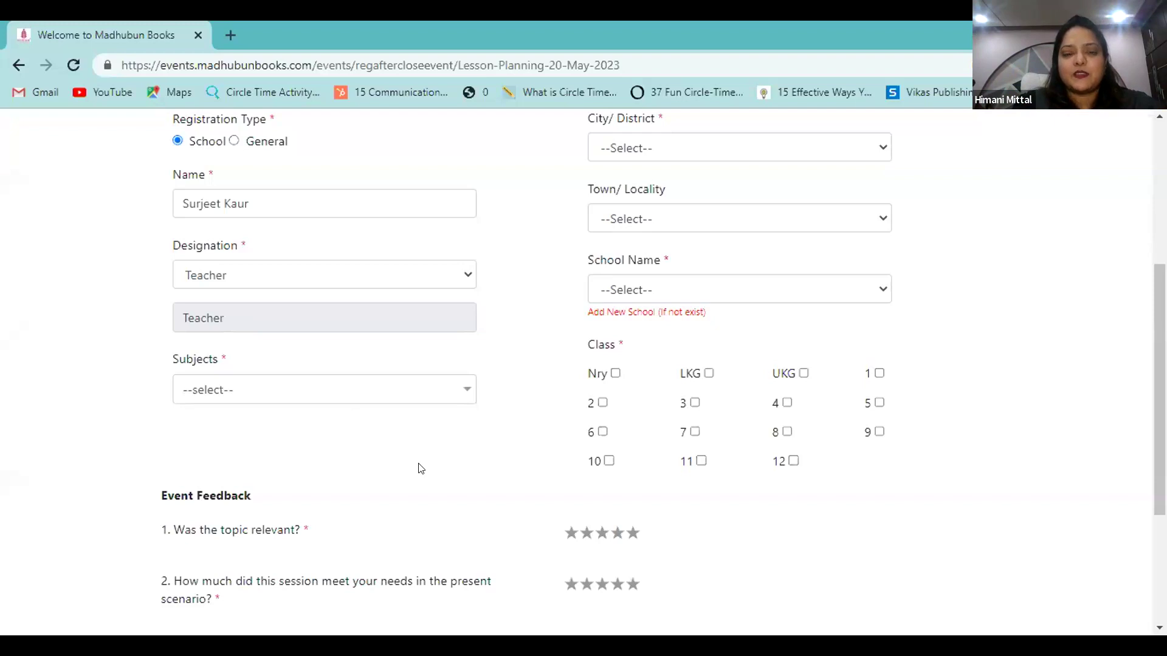
Tick English, Hindi, Mathematics and Social Studies/EVS/EVE under Subjects, then close the list
left_click(384, 397)
scroll(355, 475, "down", 3)
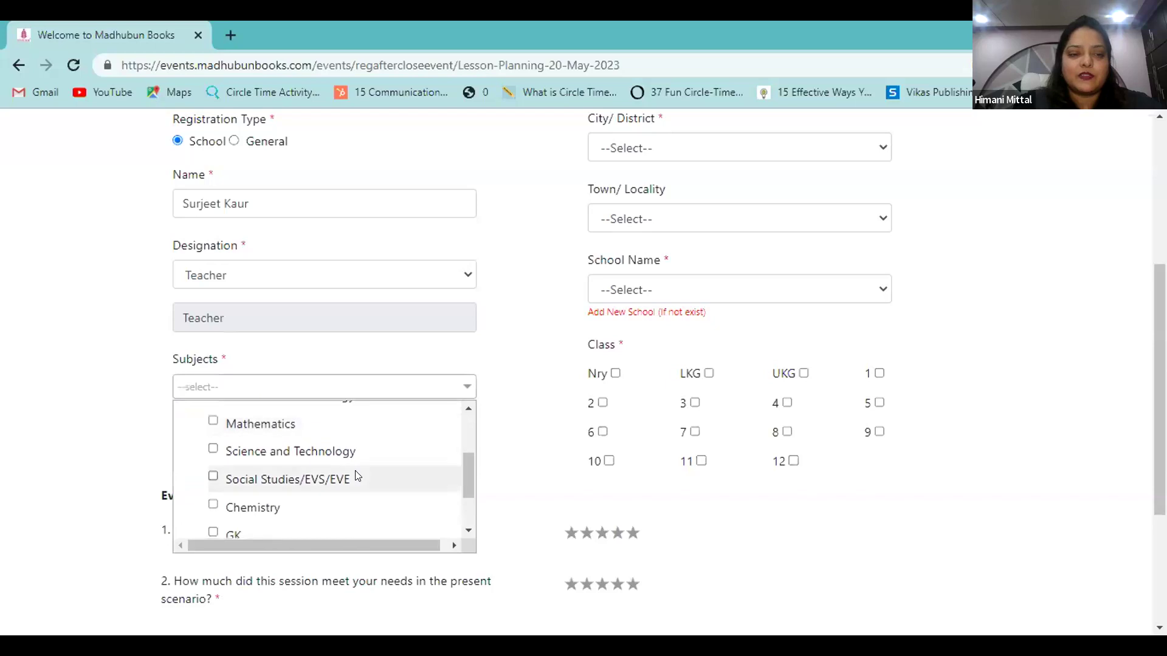
scroll(357, 474, "up", 4)
left_click(229, 459)
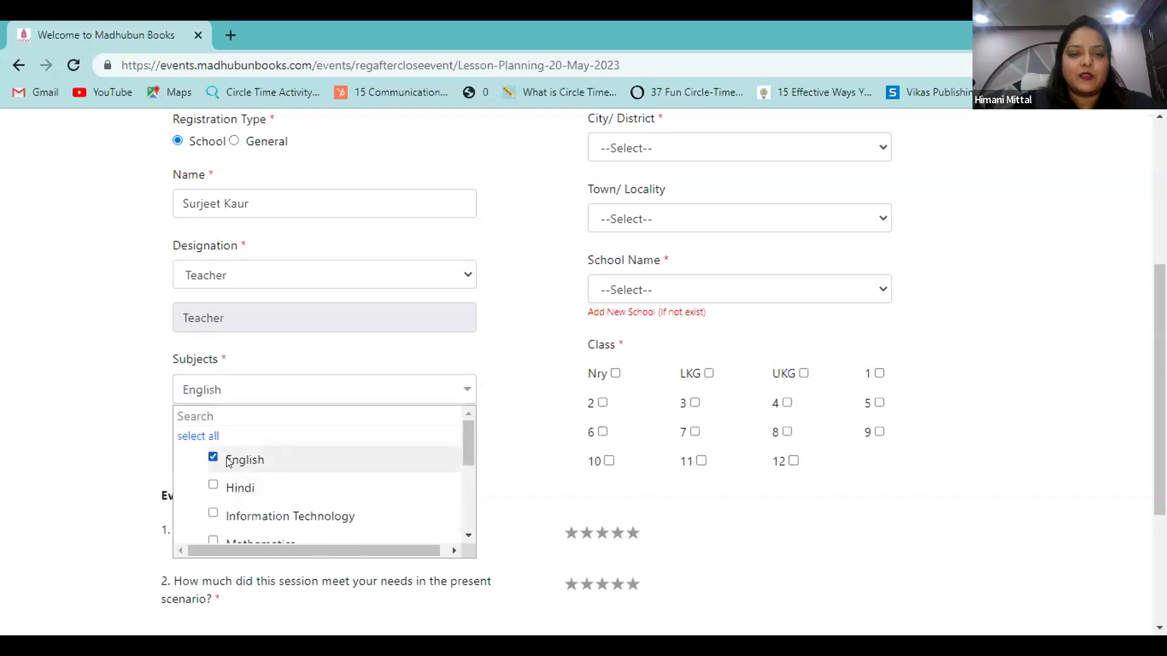
left_click(234, 490)
scroll(235, 490, "down", 1)
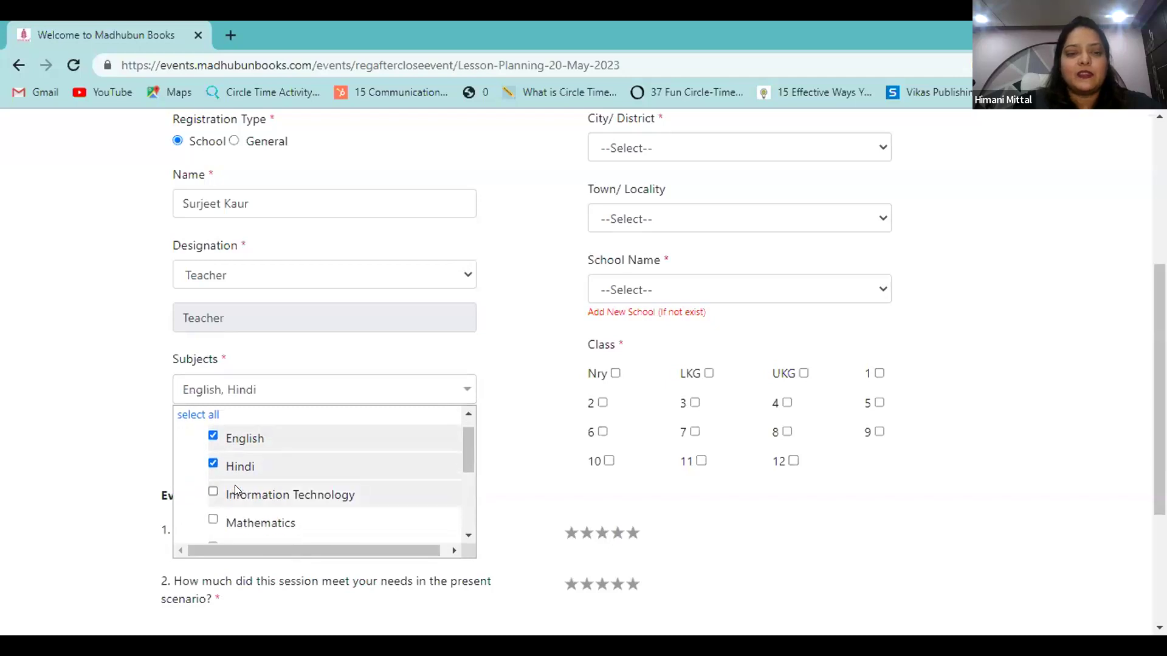
scroll(238, 502, "down", 1)
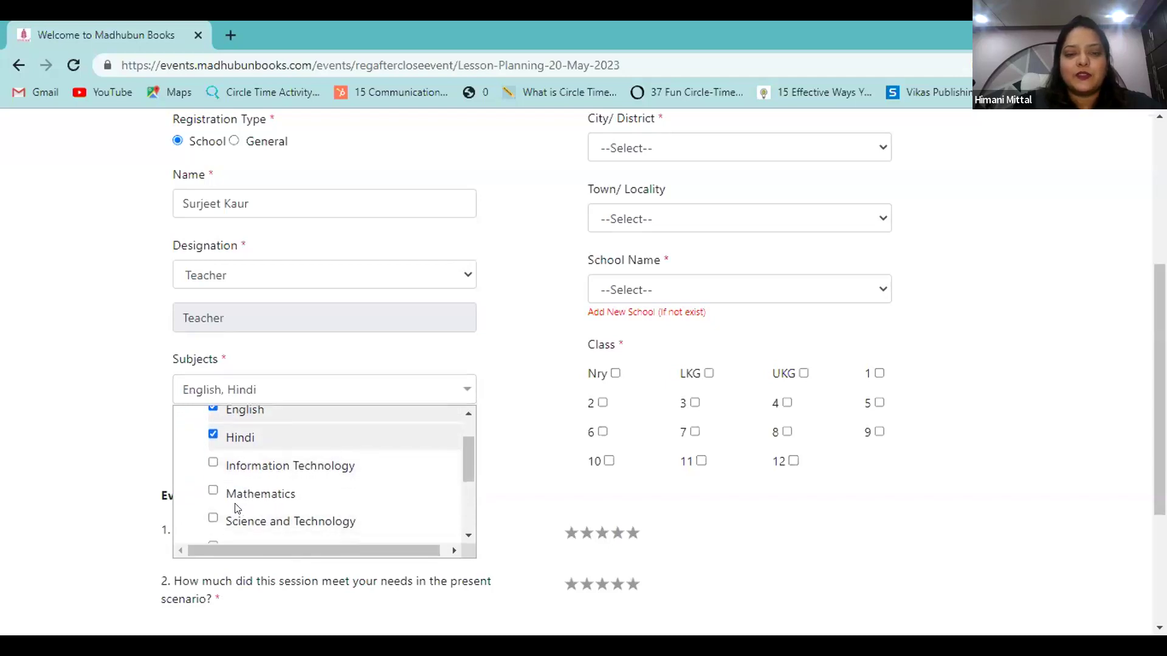
left_click(214, 492)
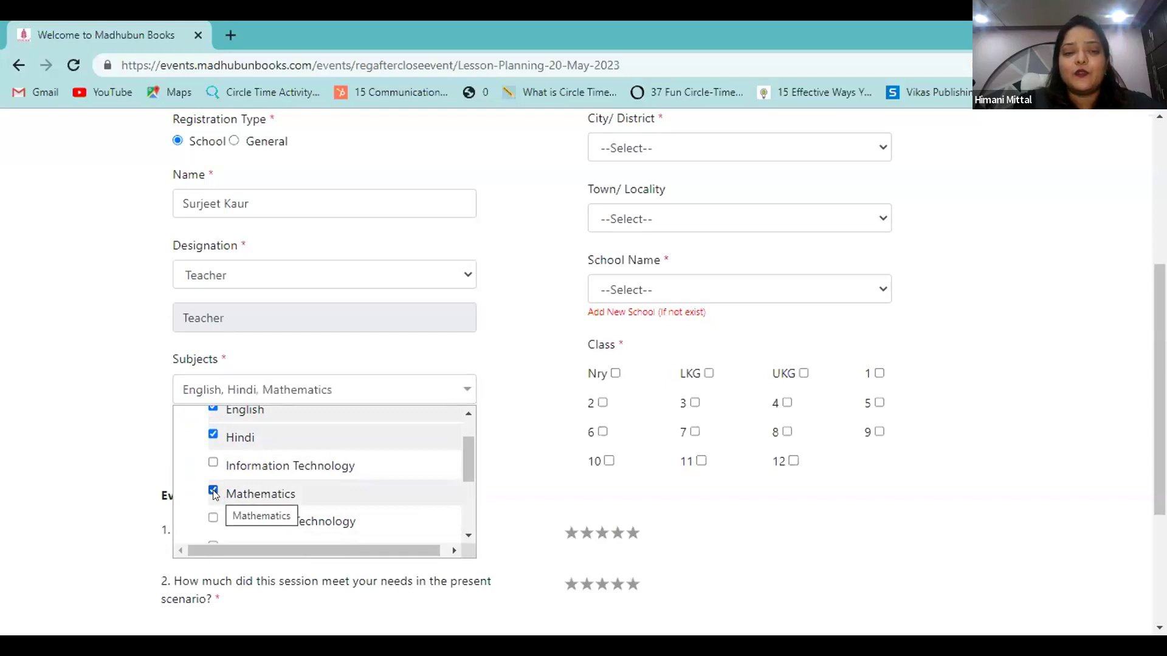
scroll(261, 472, "down", 3)
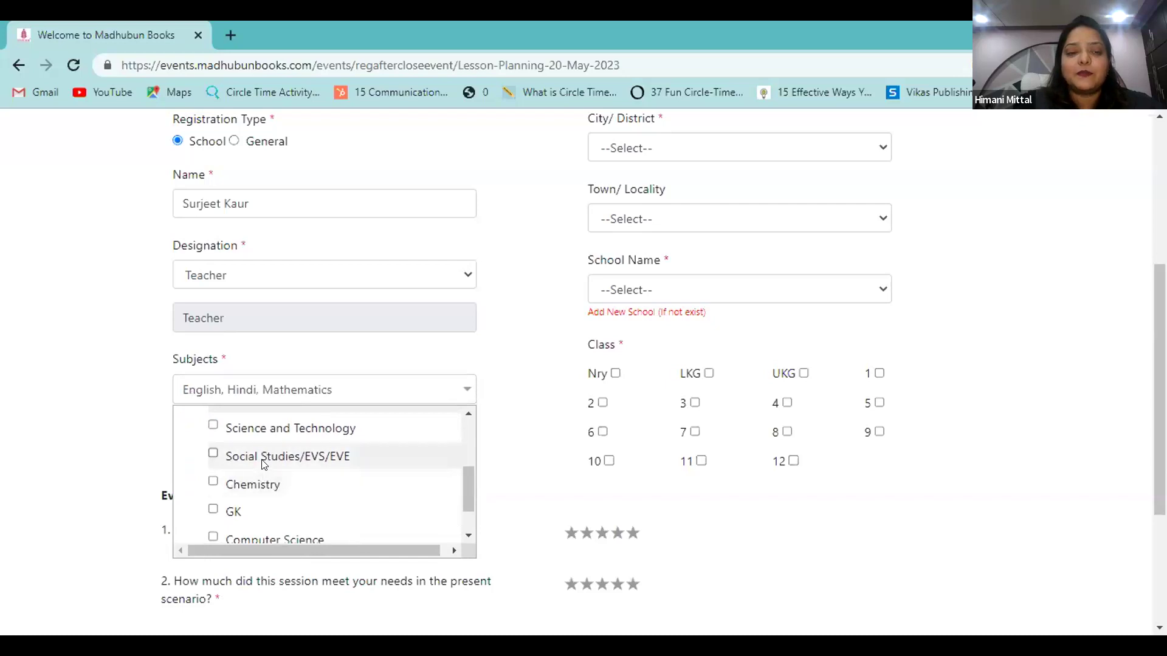
left_click(264, 464)
scroll(265, 464, "down", 2)
left_click(47, 419)
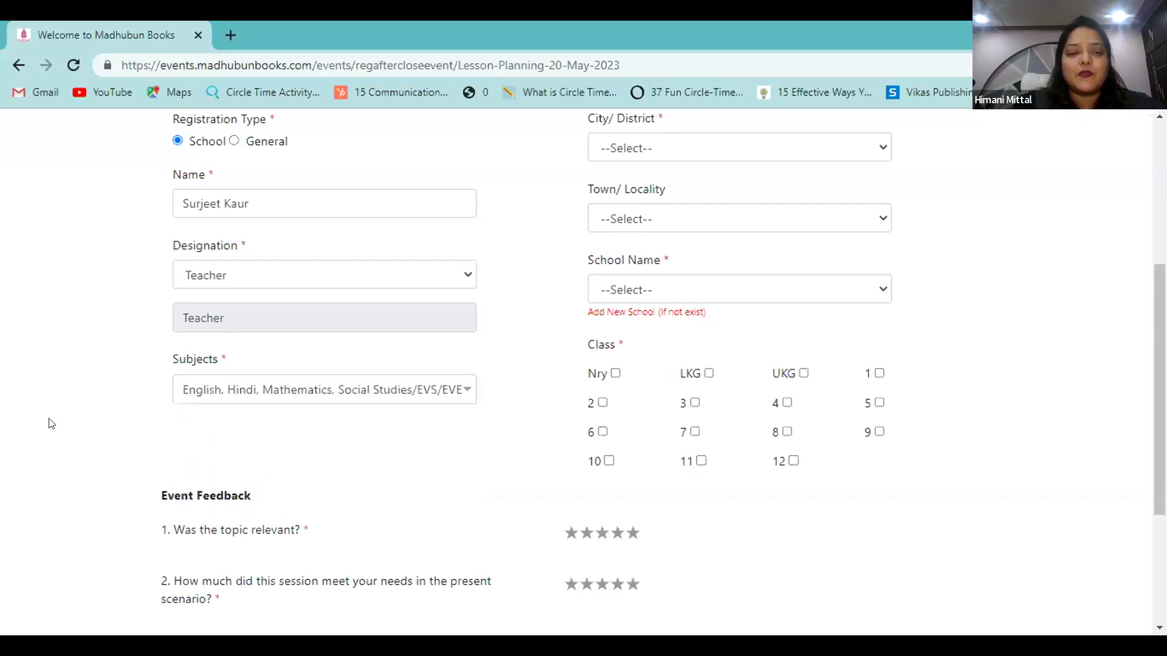
scroll(757, 224, "up", 1)
scroll(756, 225, "up", 1)
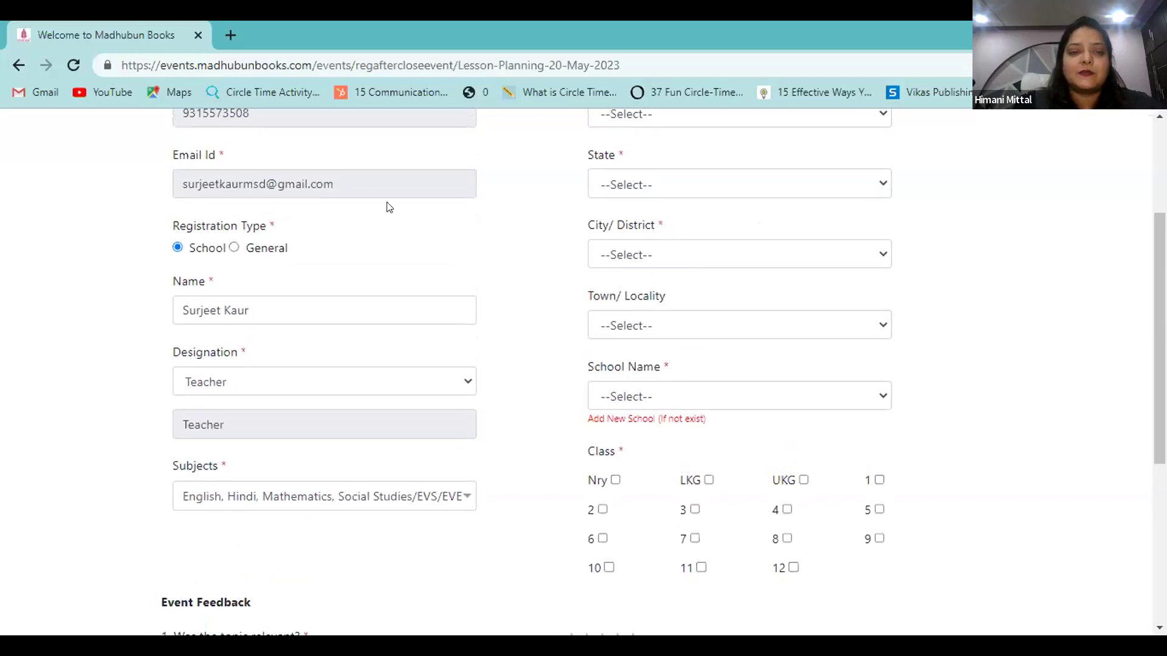
Set the form's Country to India and State to Delhi
scroll(660, 246, "up", 2)
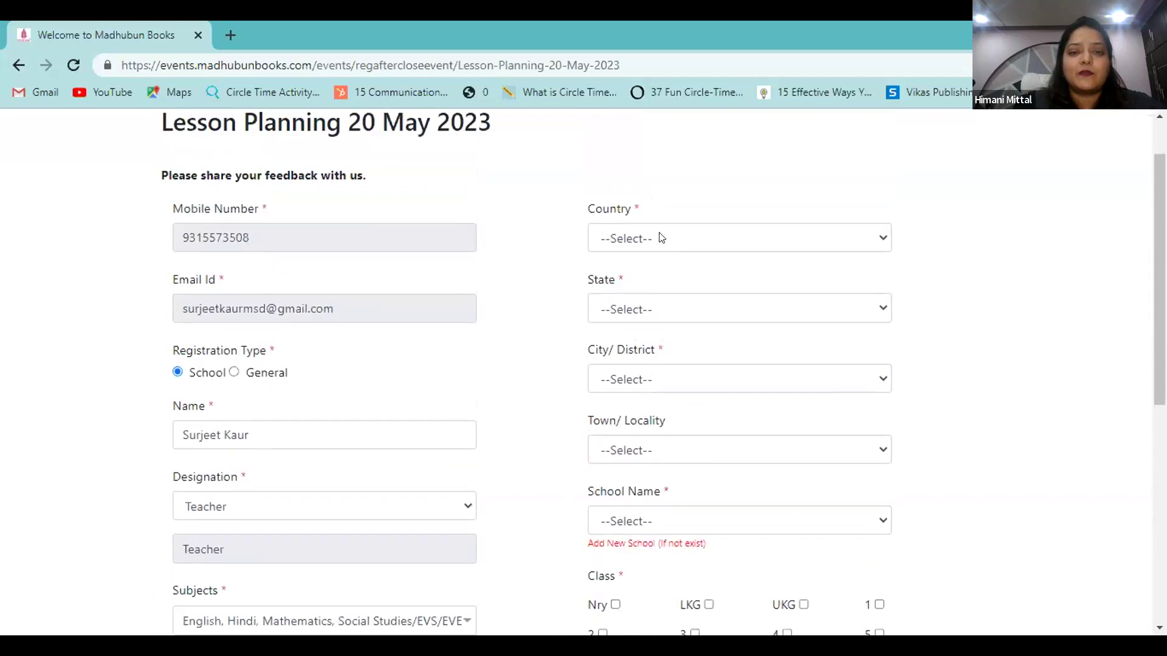
left_click(661, 238)
key("i")
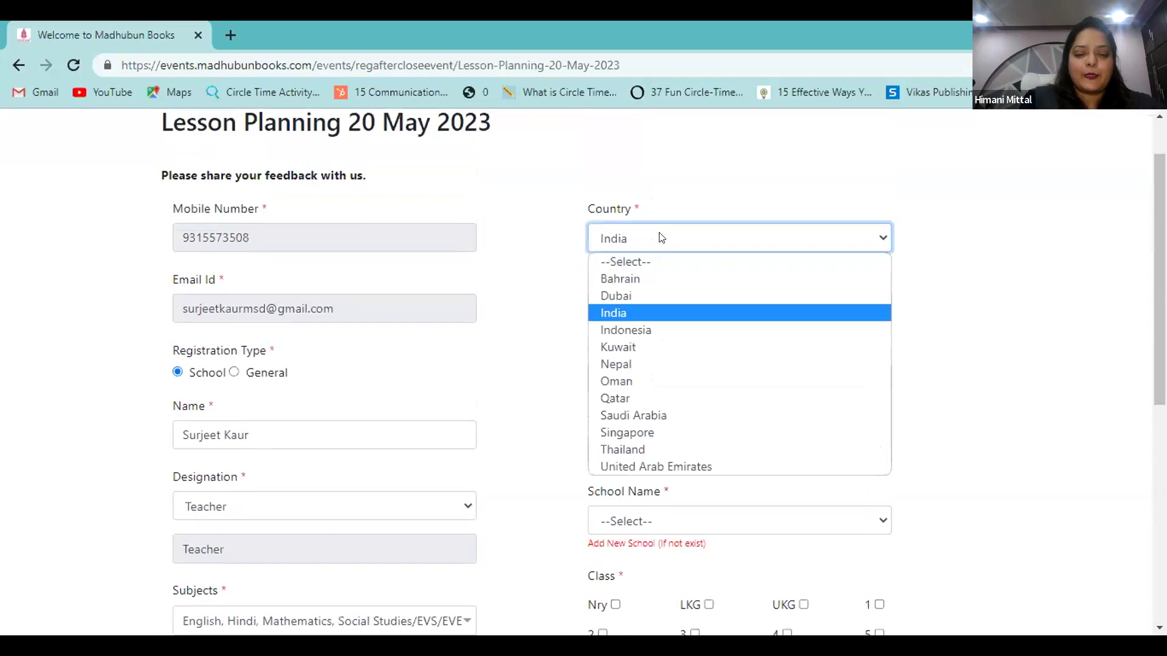
key("Down")
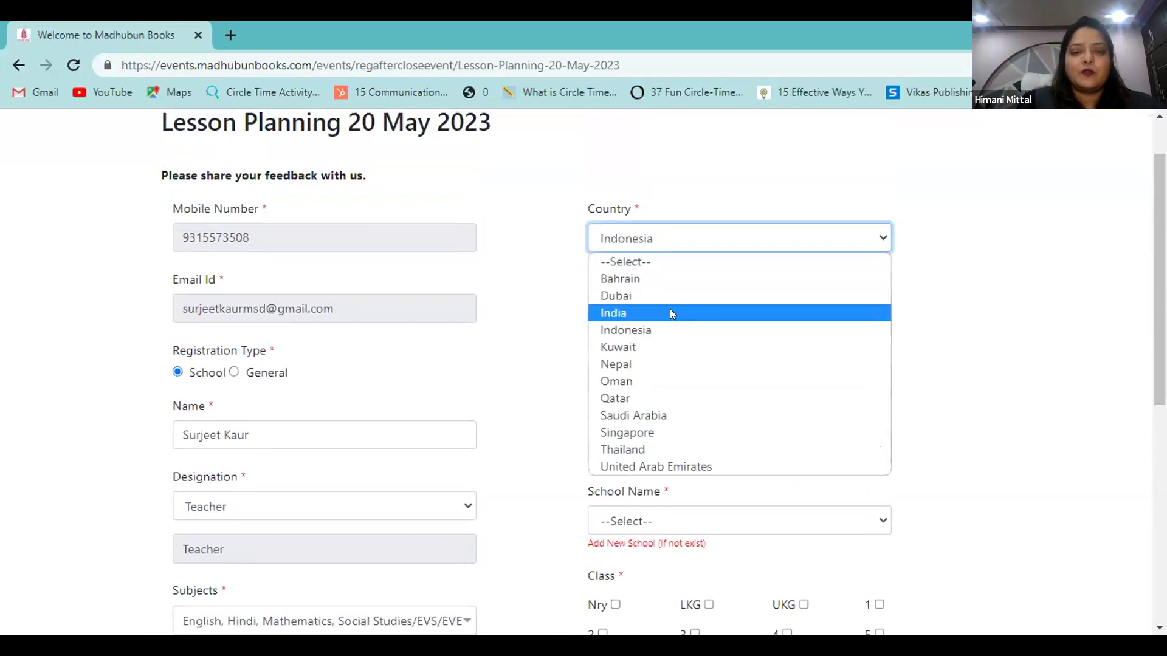
left_click(670, 312)
left_click(660, 311)
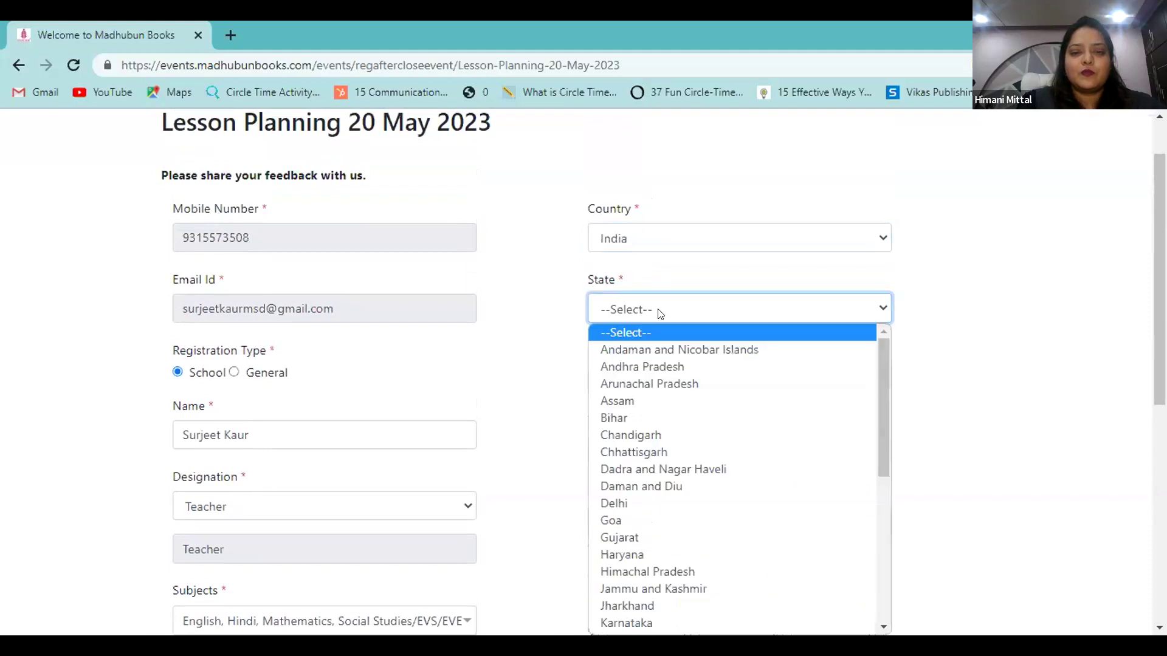
left_click(552, 335)
scroll(649, 410, "down", 3)
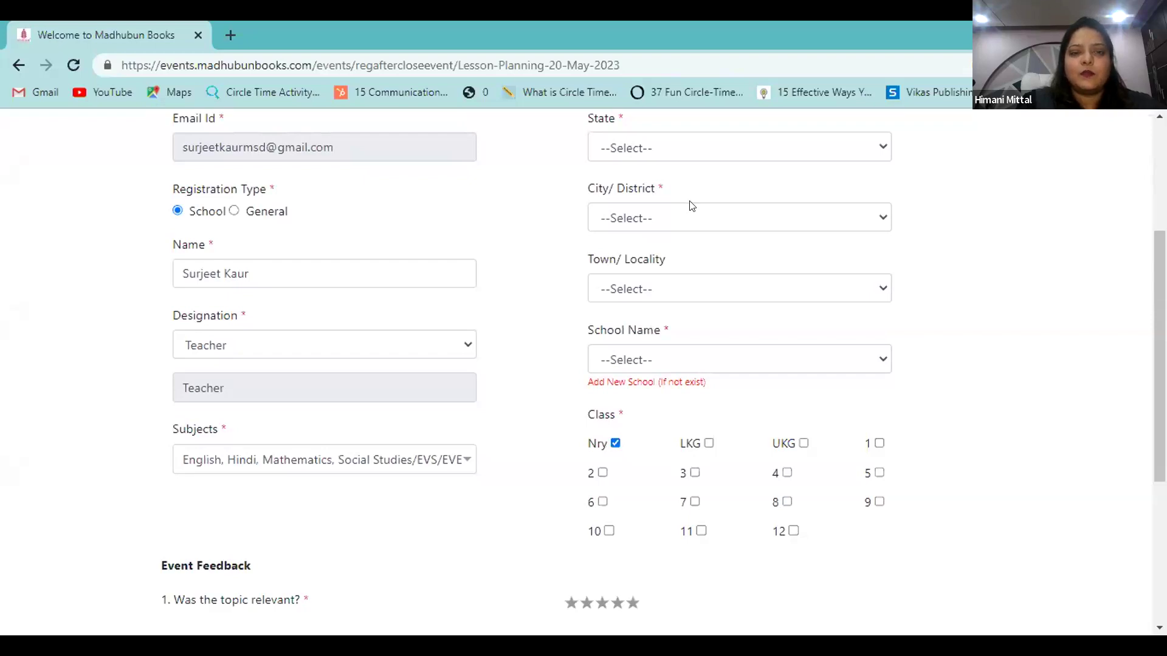
scroll(690, 207, "up", 1)
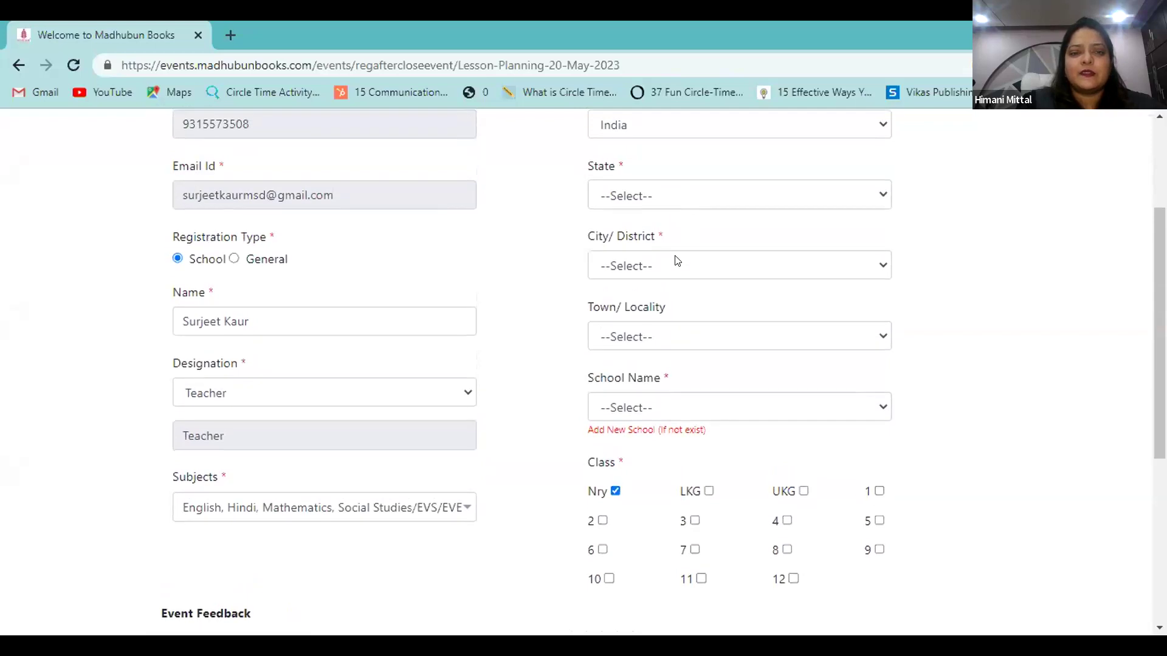
left_click(679, 196)
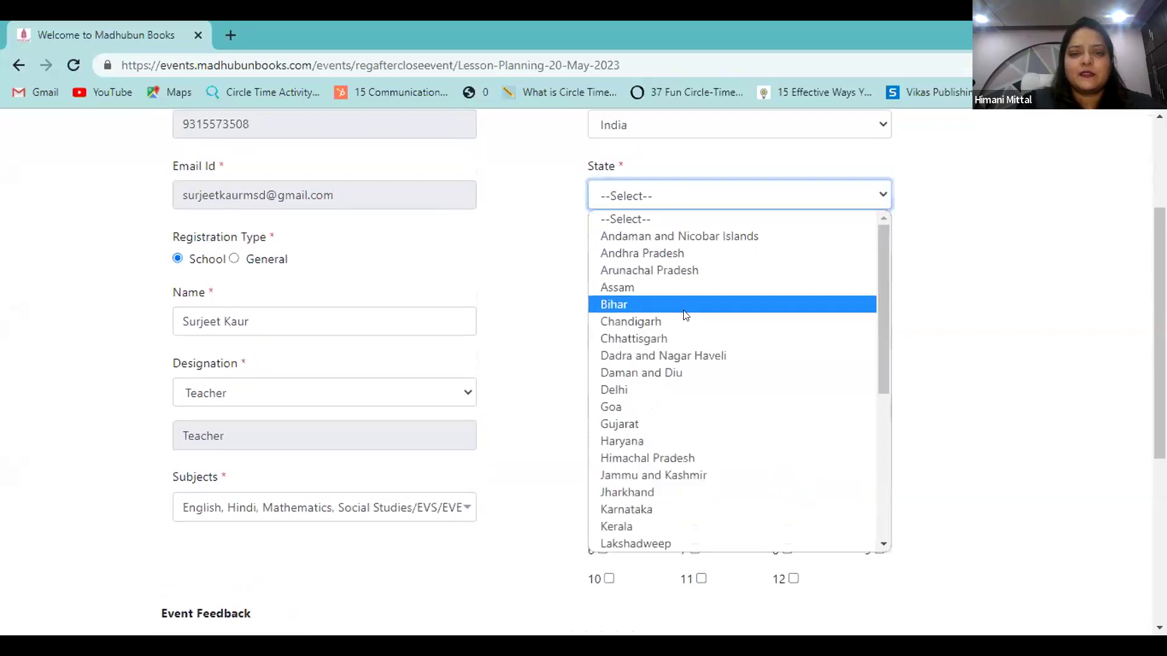
left_click(683, 390)
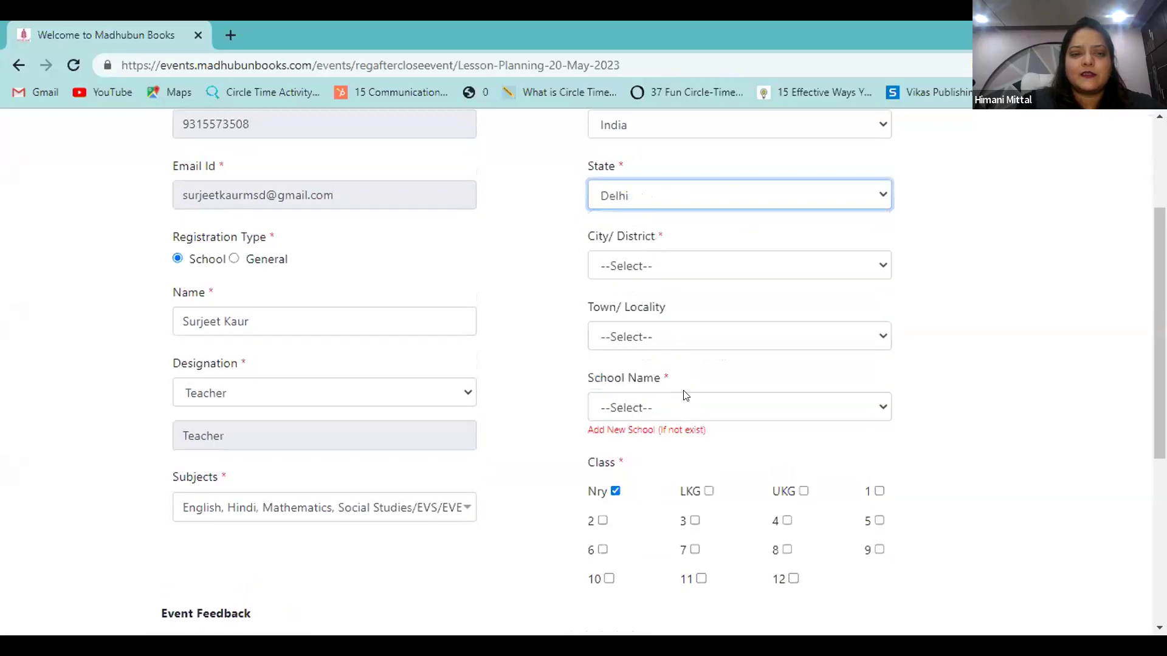
Choose Central Delhi as City/District and Rajendra Nagar as Town/Locality
left_click(703, 275)
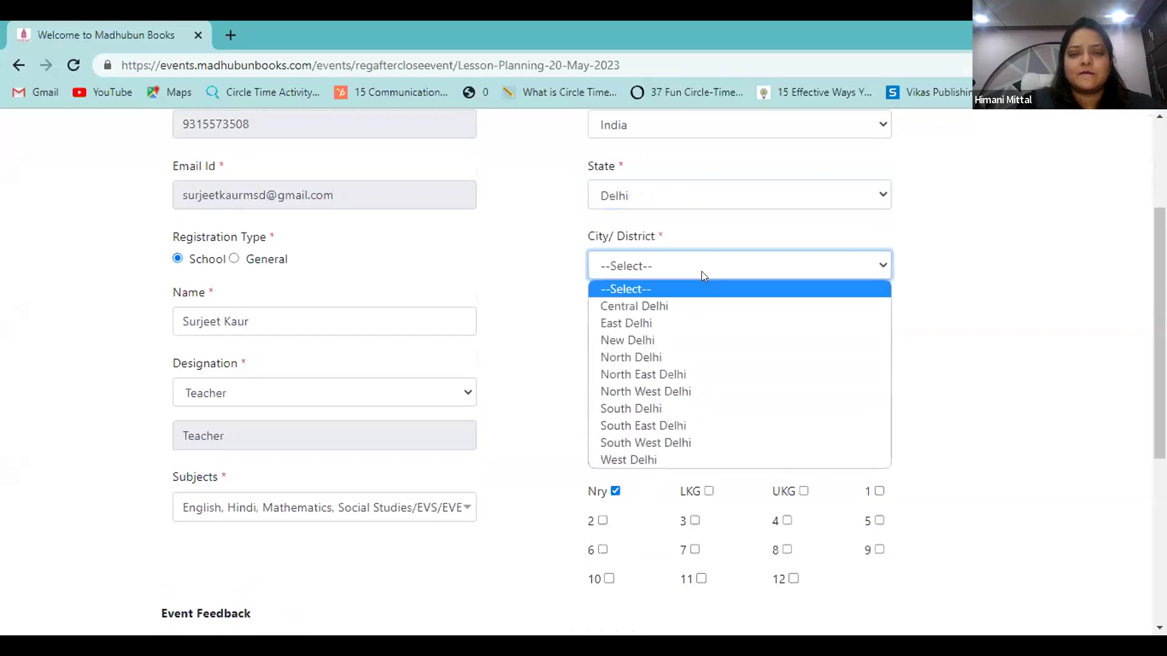
left_click(690, 308)
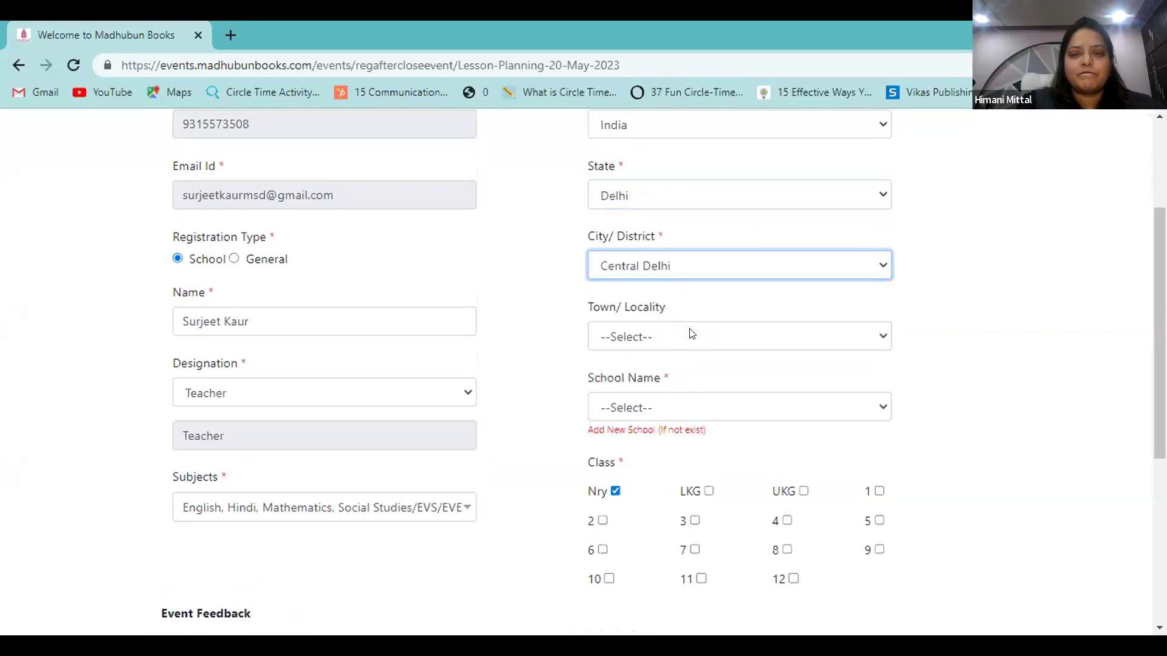
left_click(690, 334)
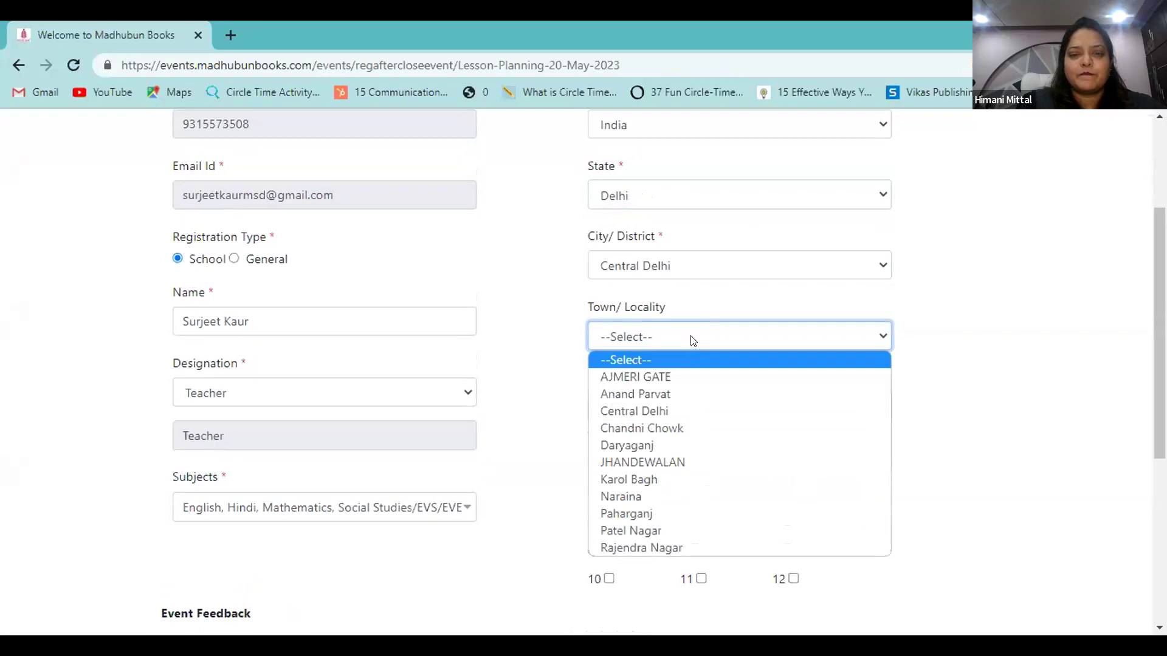
key("k")
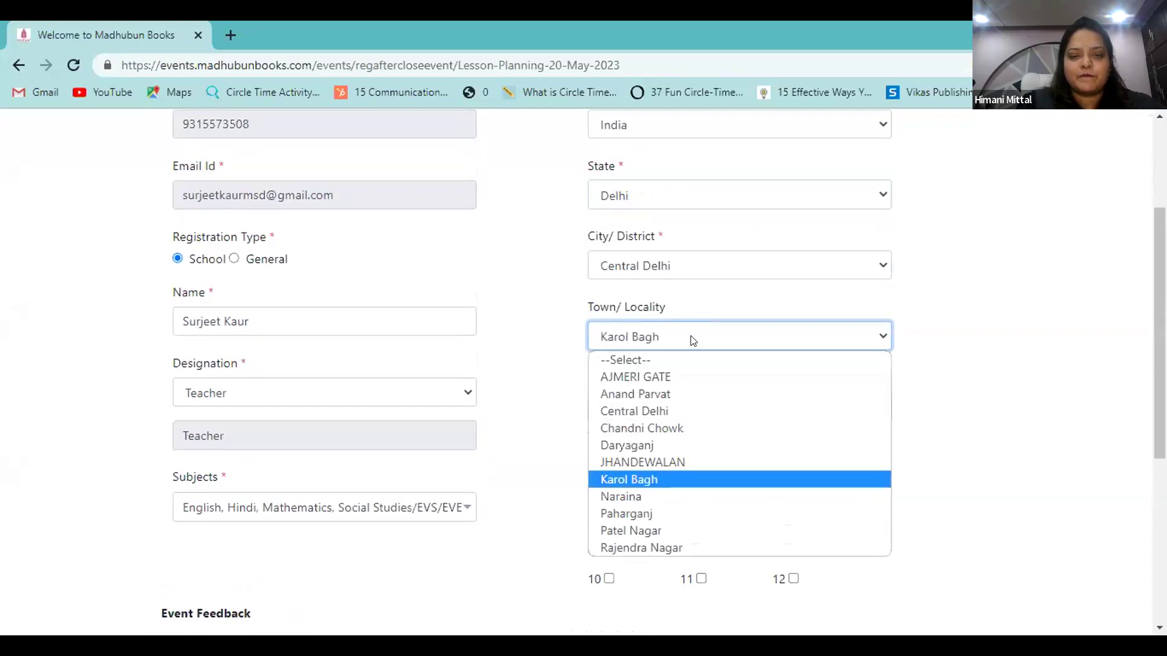
key("r")
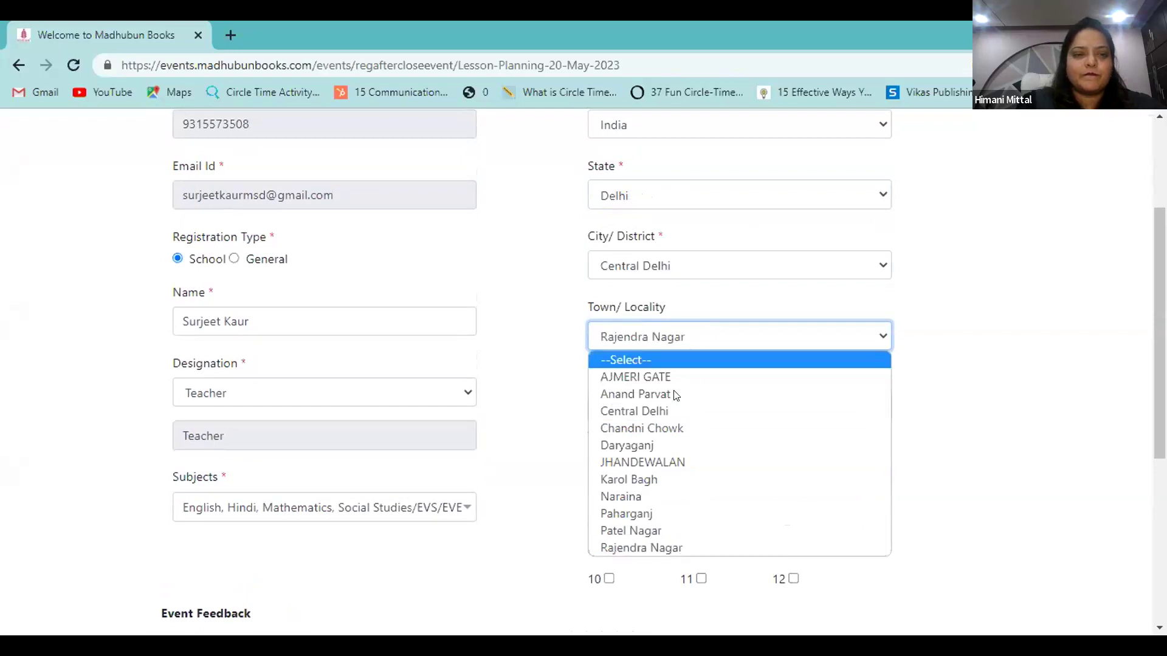
left_click(544, 380)
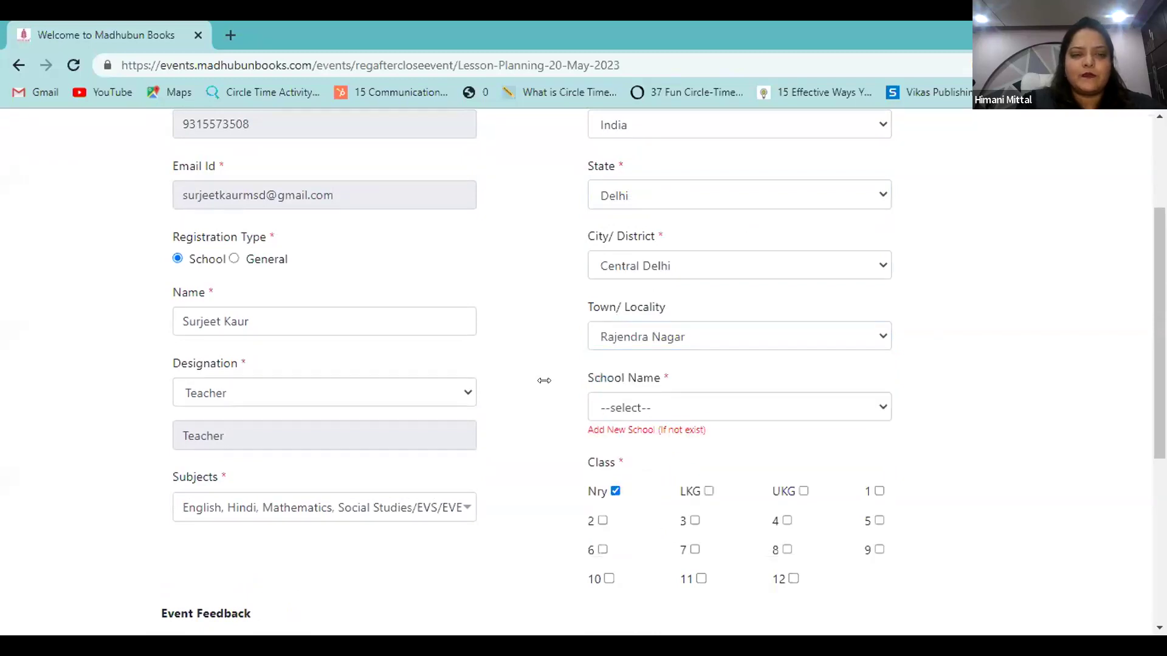
Start a new school entry instead of picking an existing school, with board CBSE
left_click(637, 412)
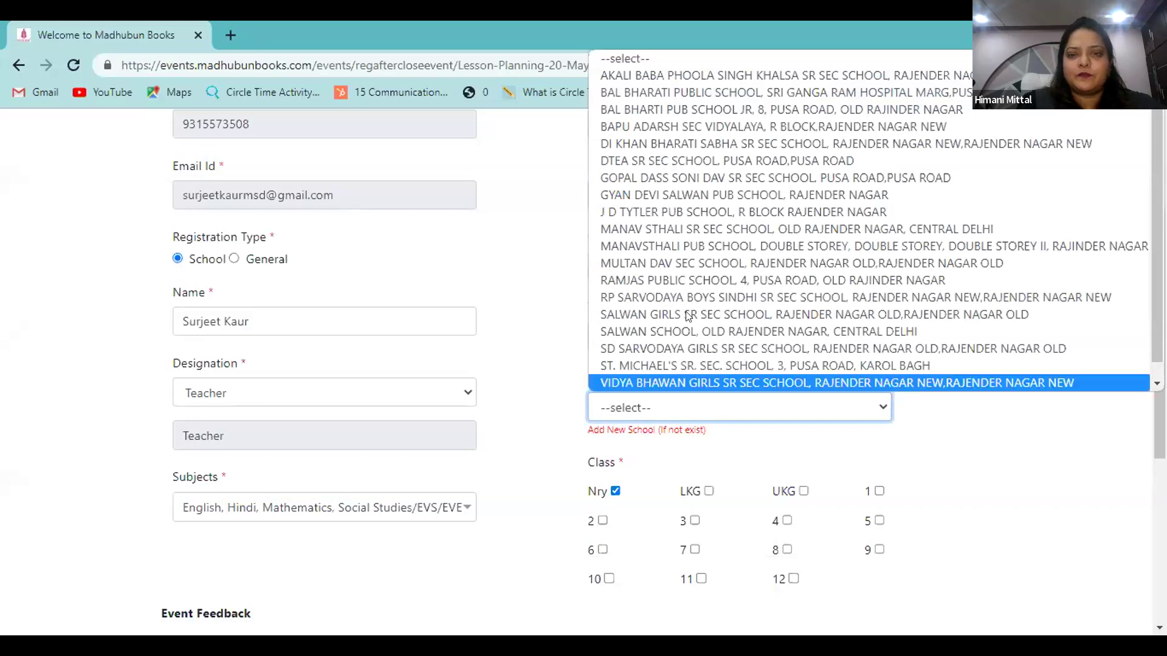
scroll(689, 314, "down", 1)
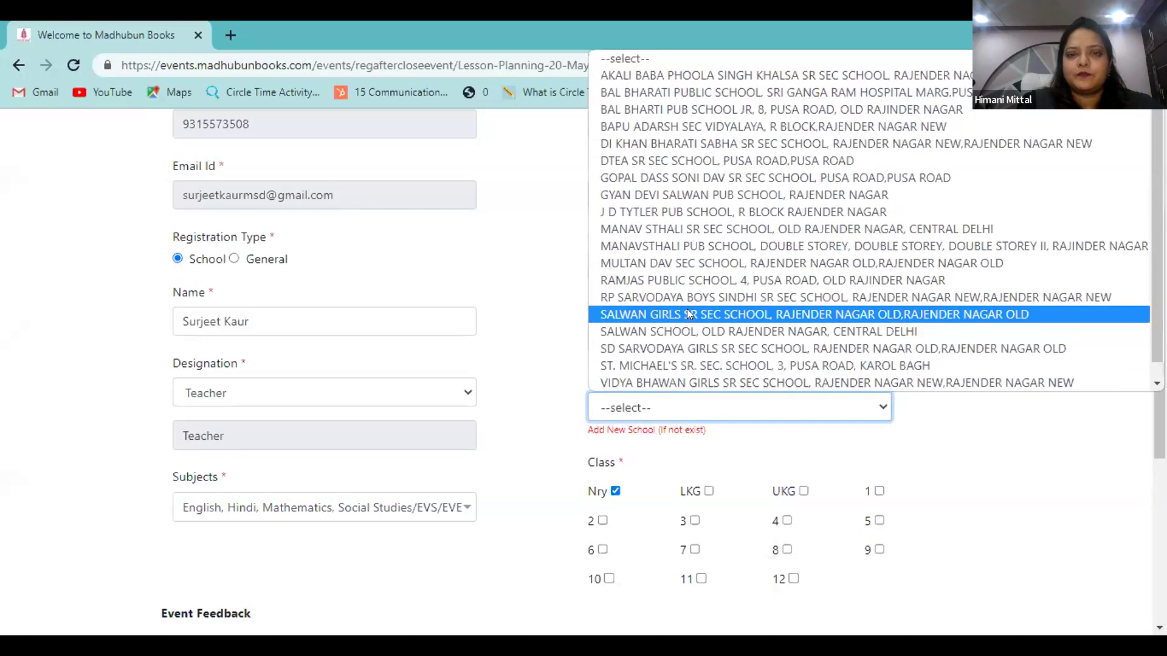
left_click(551, 267)
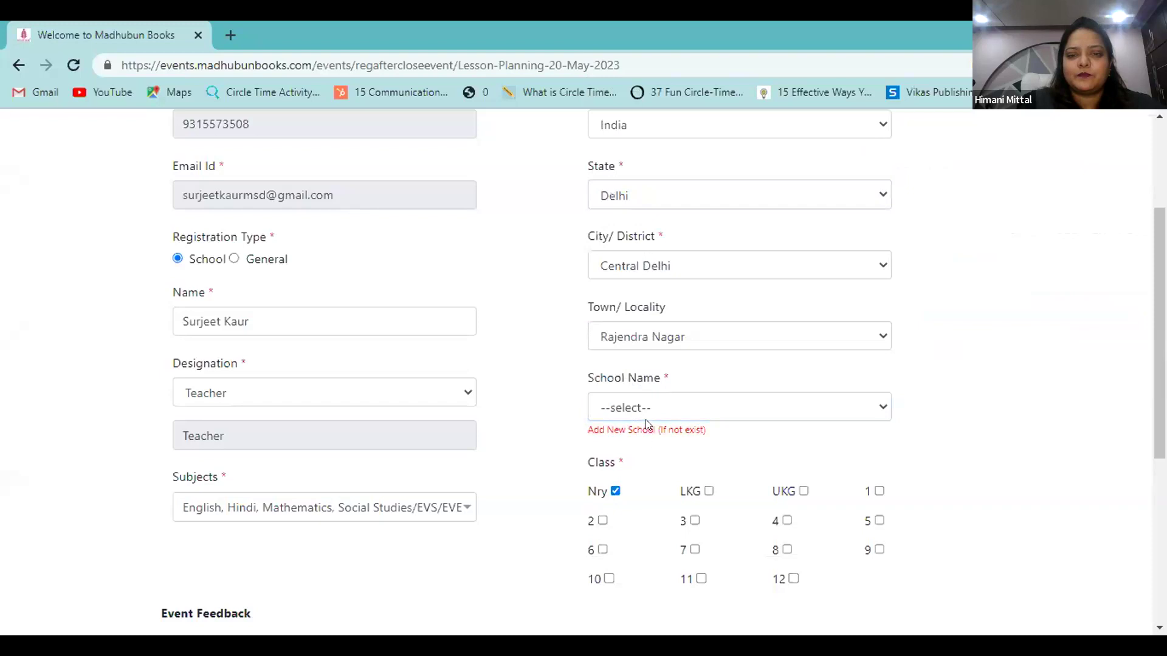
left_click(646, 427)
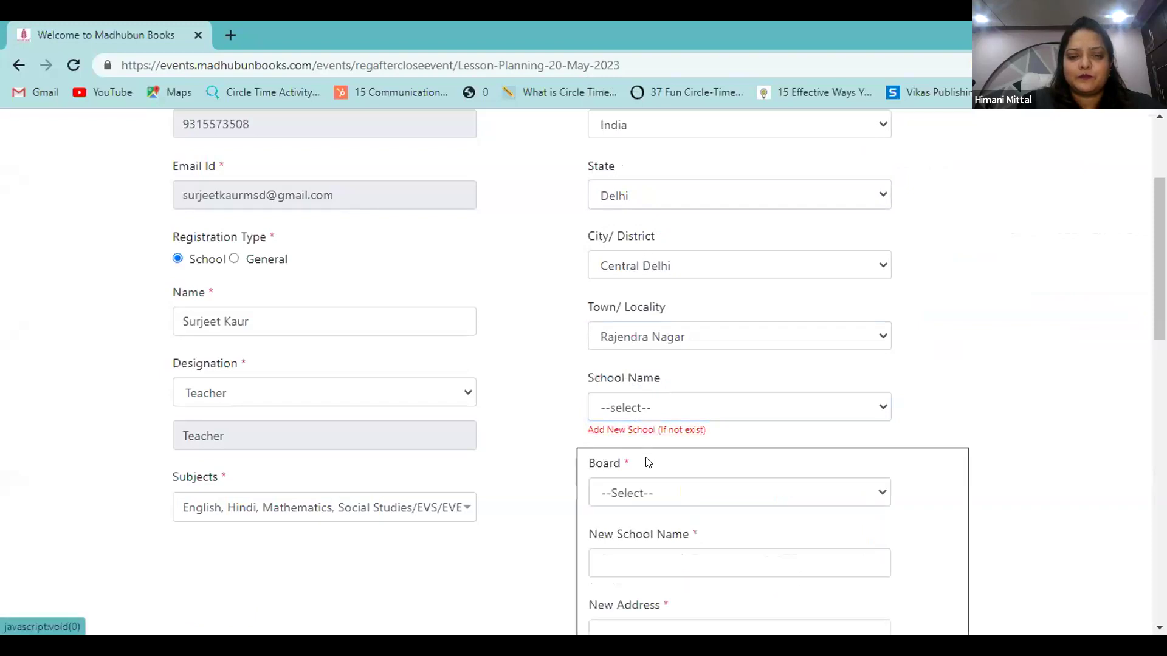
left_click(648, 491)
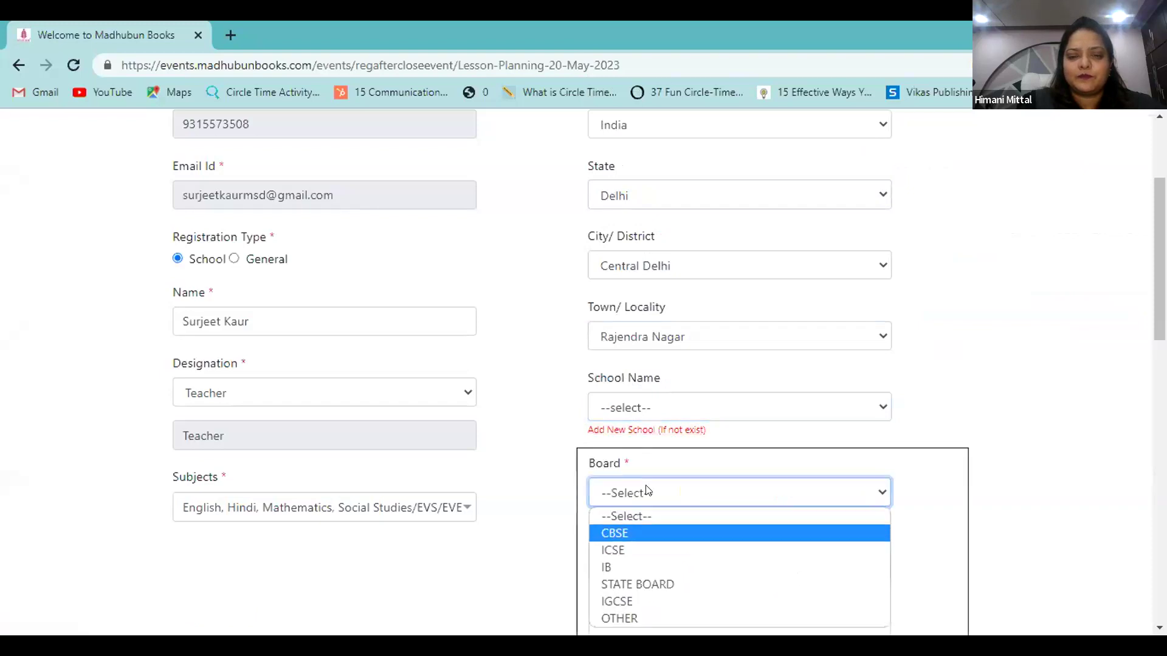
key("Return")
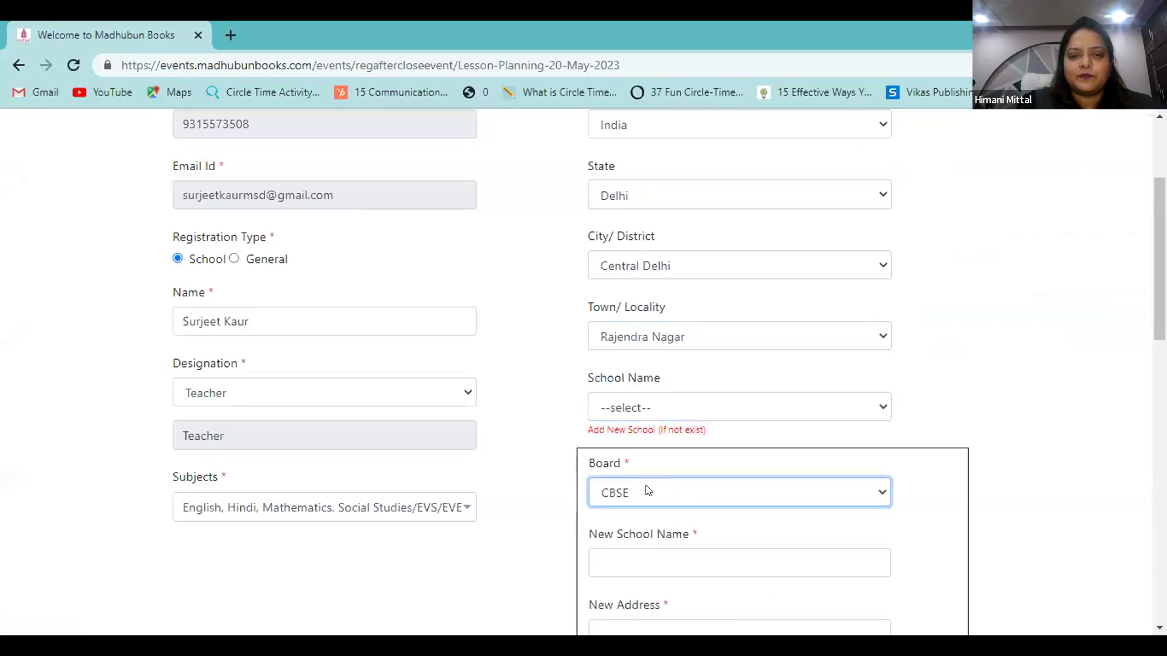
Name the new school 'Hillwood academy' and enter its address as Karkardooma
scroll(647, 491, "down", 1)
key("Tab")
type("Hills")
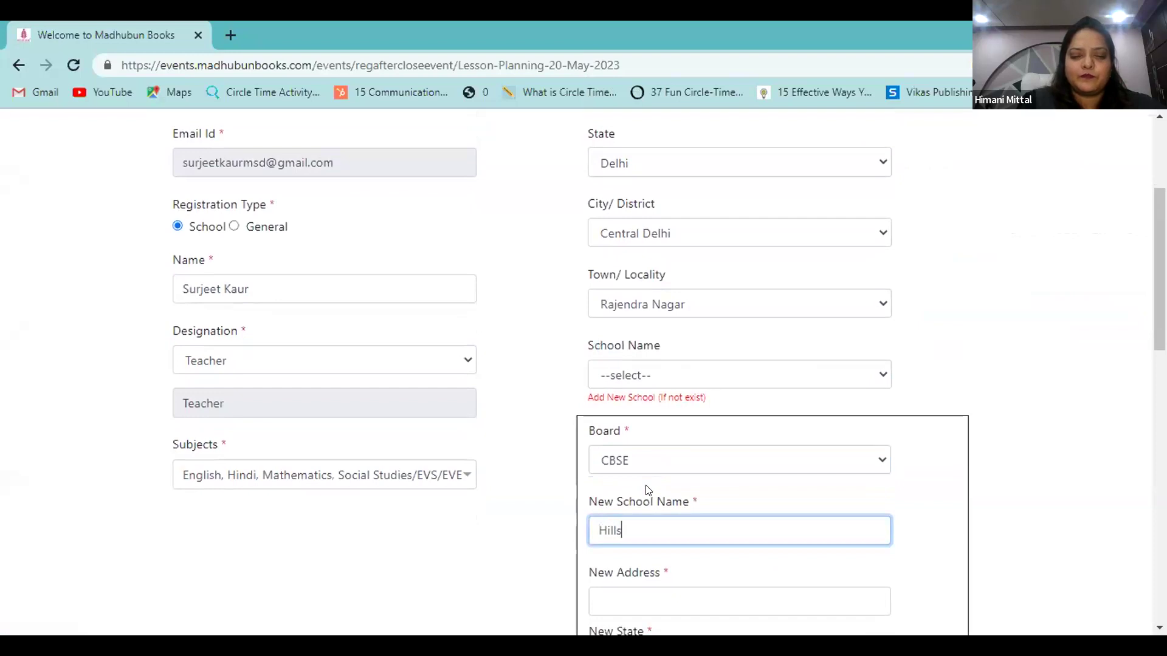
key("BackSpace")
type("wood a")
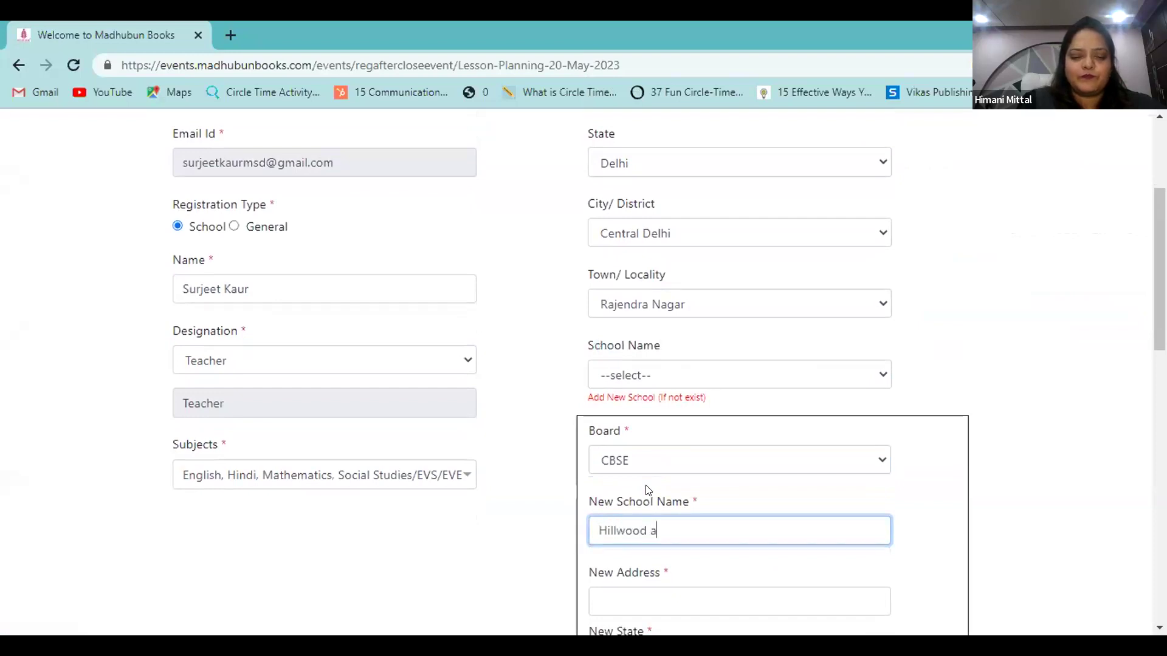
key("BackSpace")
type("academy")
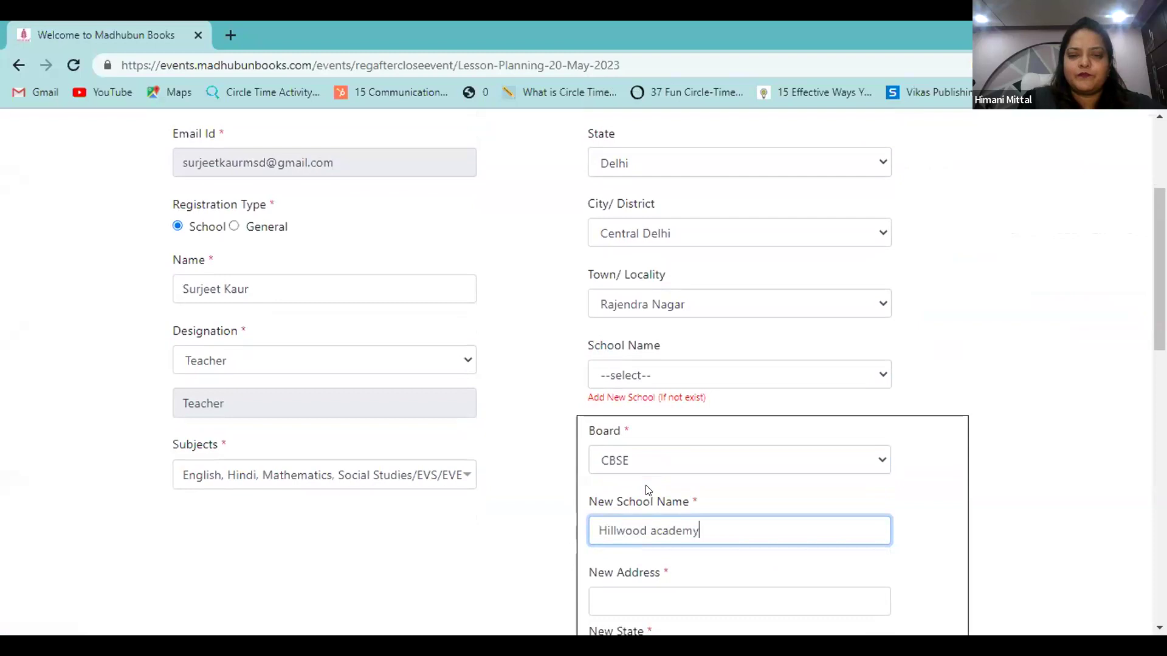
key("Tab")
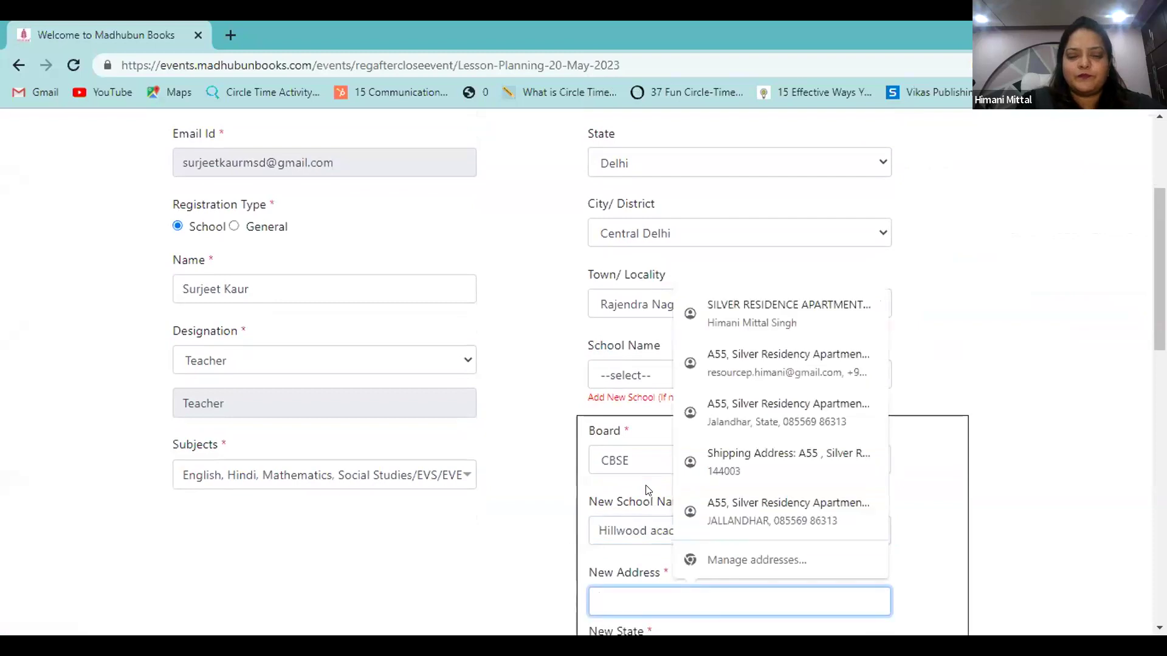
type("Karkar")
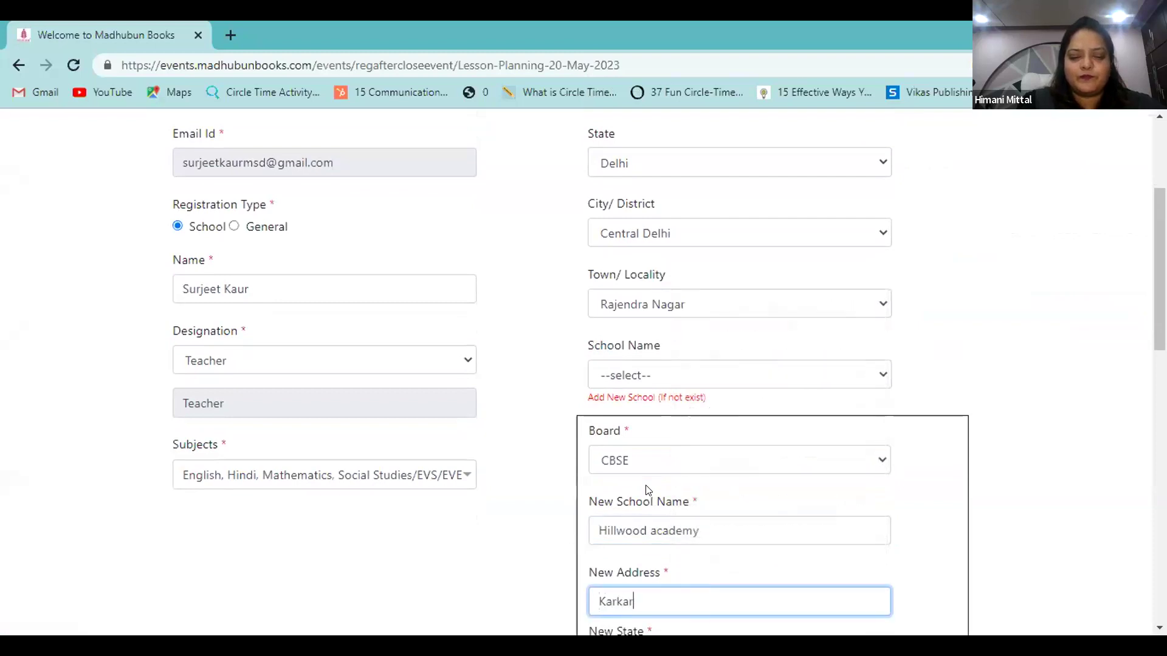
type("dooma")
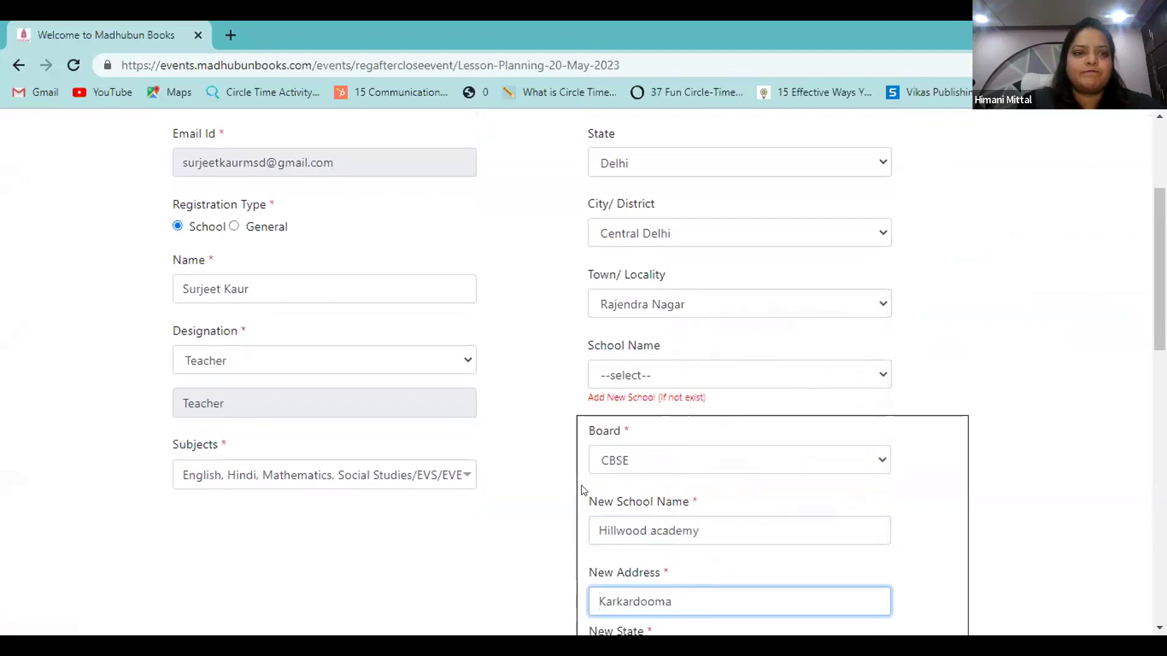
Open a blank new browser tab, then return to the Madhubun Books form tab
left_click(227, 34)
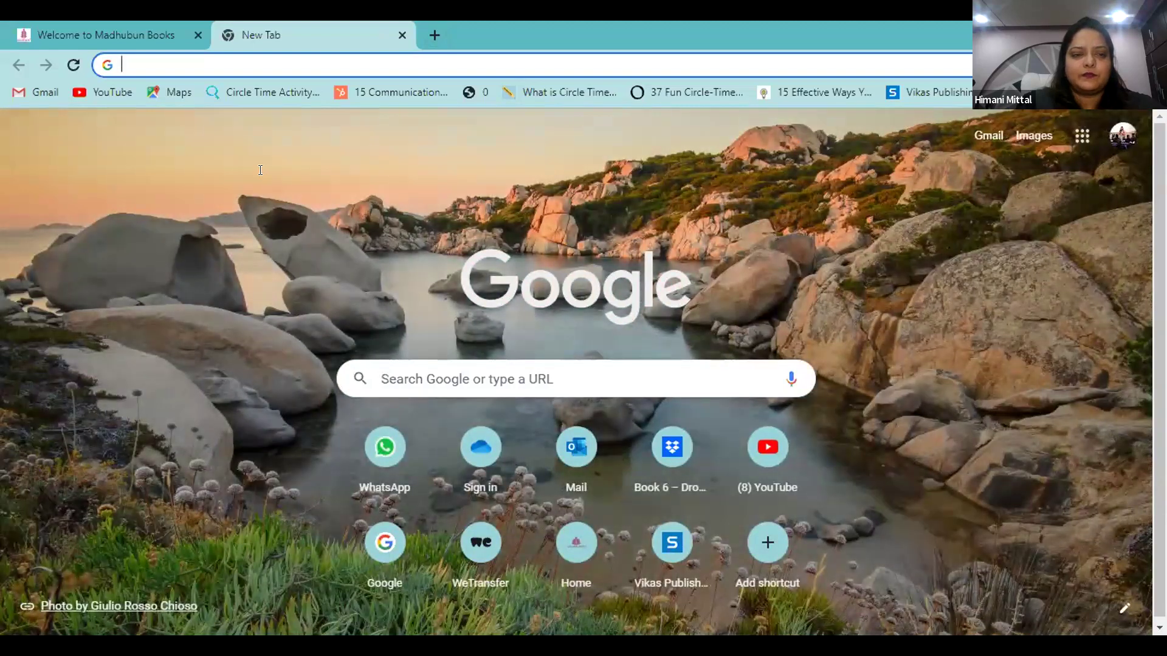
key("Tab")
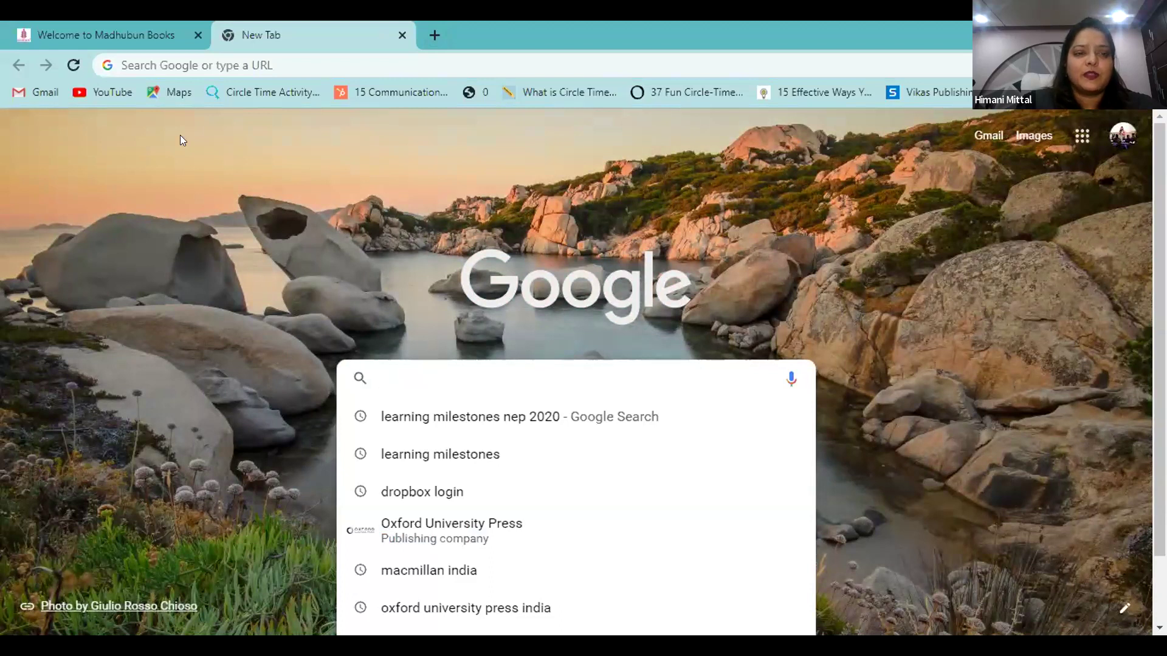
left_click(402, 338)
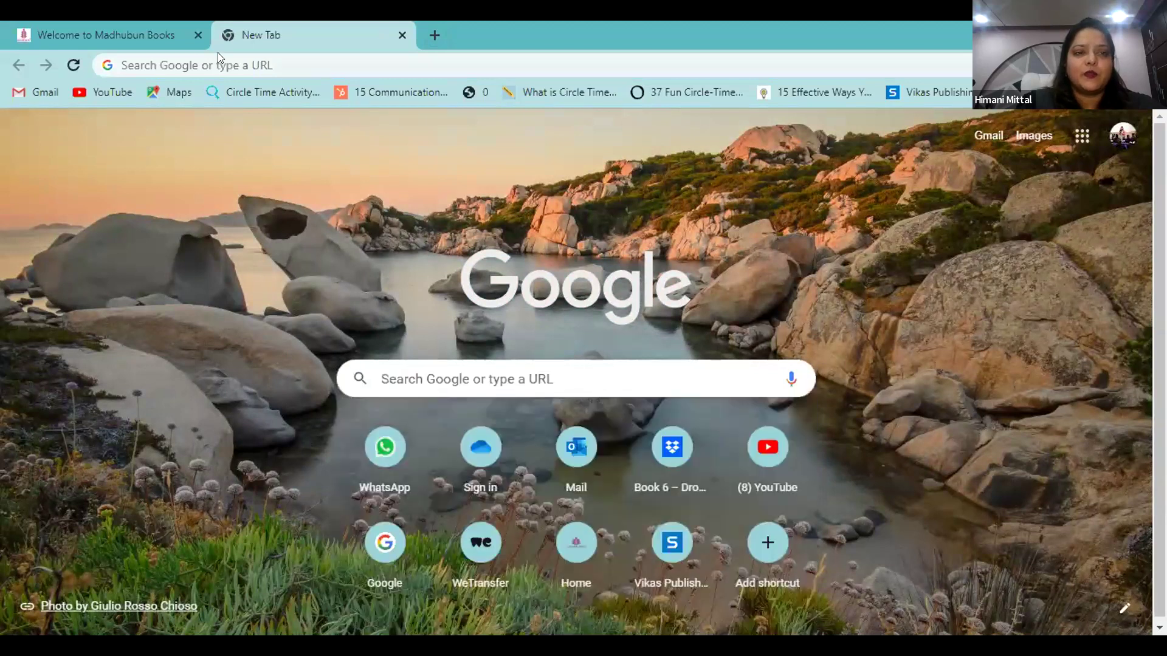
left_click(153, 27)
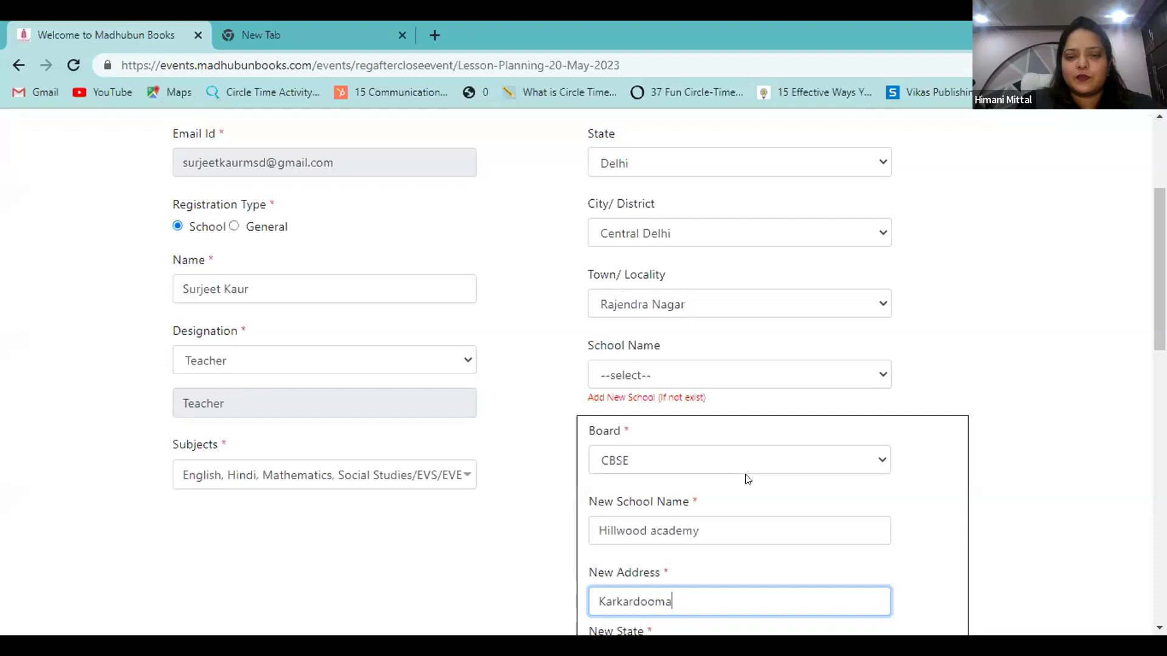
Replace the new school's address with 'Preet Vihar Branch' and set its state to Delhi
scroll(747, 479, "down", 2)
key("BackSpace")
key("BackSpace")
key("BackSpace")
key("BackSpace")
key("BackSpace")
key("BackSpace")
key("BackSpace")
key("BackSpace")
key("BackSpace")
key("BackSpace")
type("Preet V")
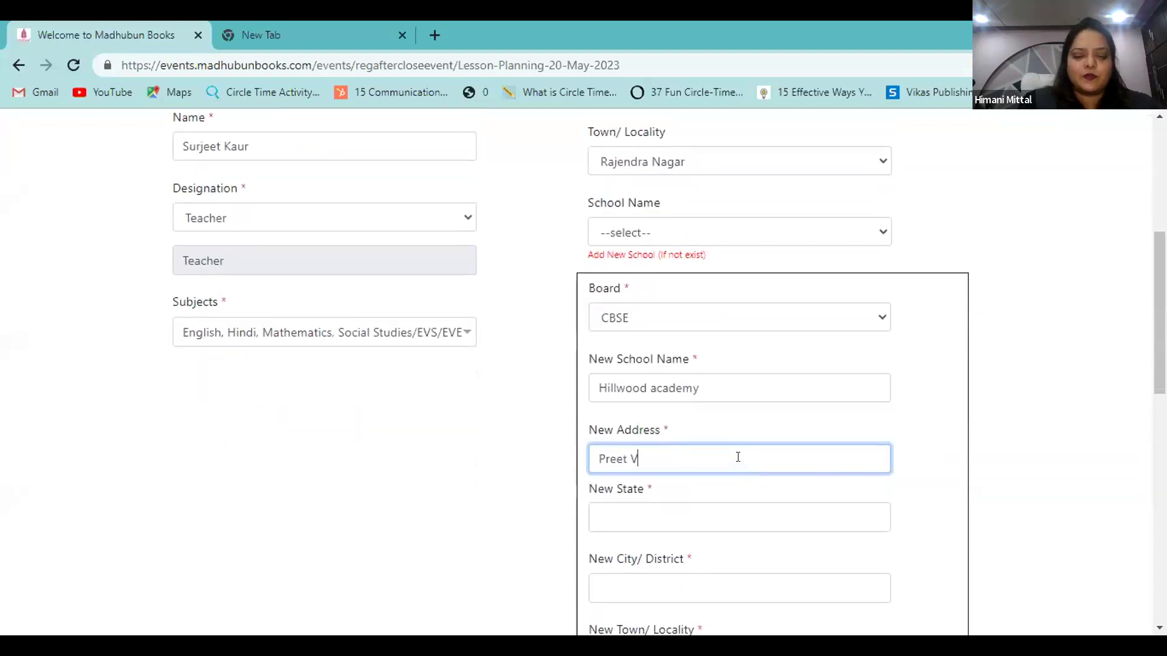
type("ihar Brean")
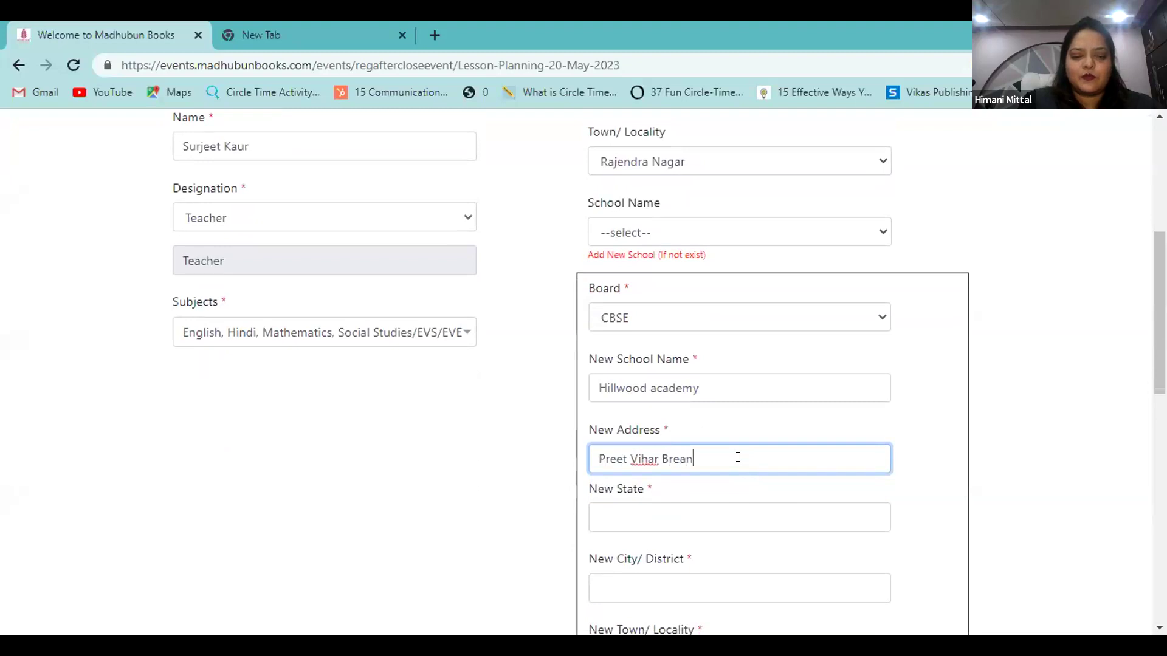
key("BackSpace")
key("BackSpace")
key("BackSpace")
type("anch")
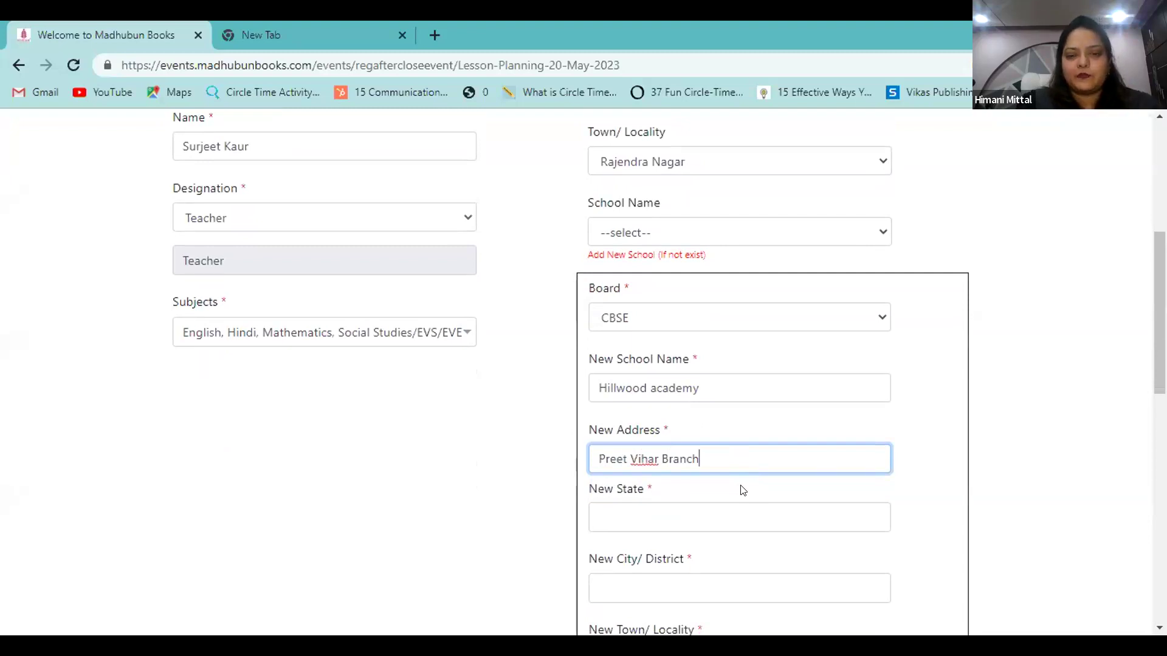
key("Tab")
type("Delhi")
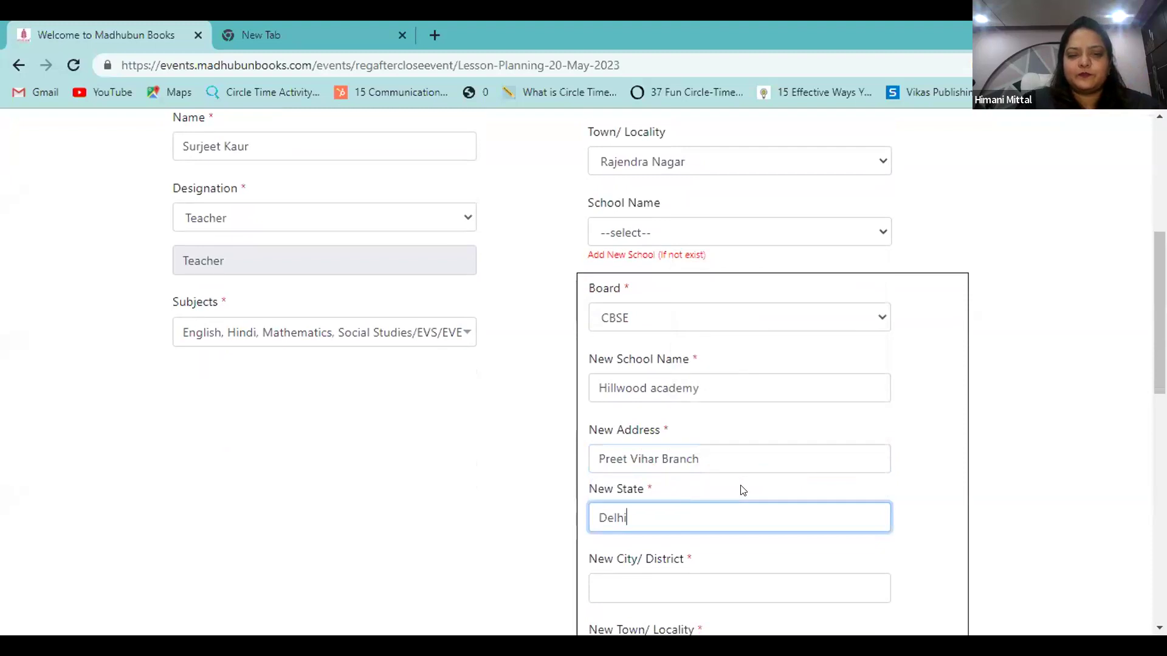
Enter city Karkardooma and locality New Delhi, correcting the locality's capitalisation
scroll(742, 490, "down", 2)
left_click(716, 459)
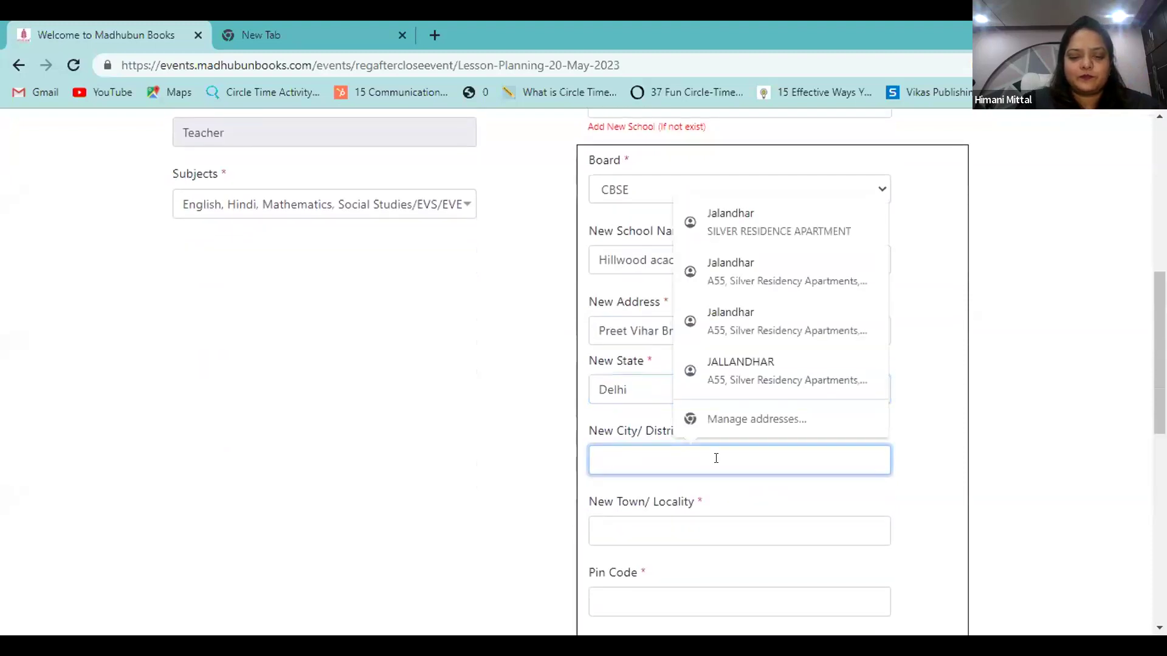
type("Karkardooma")
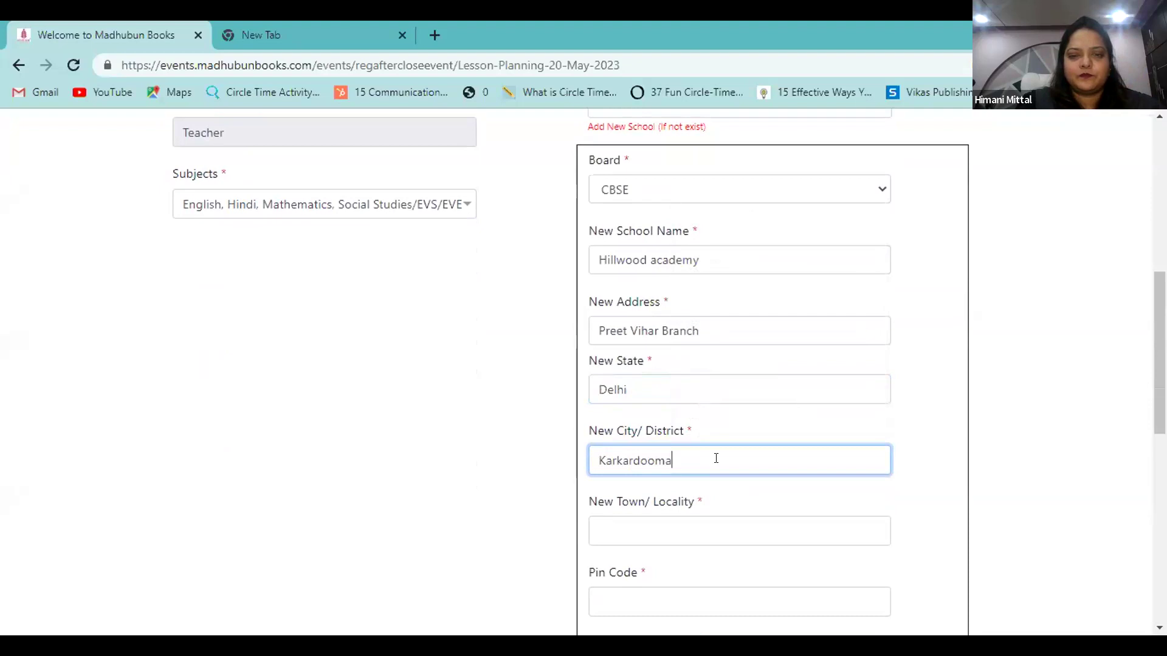
scroll(715, 463, "down", 2)
left_click(707, 426)
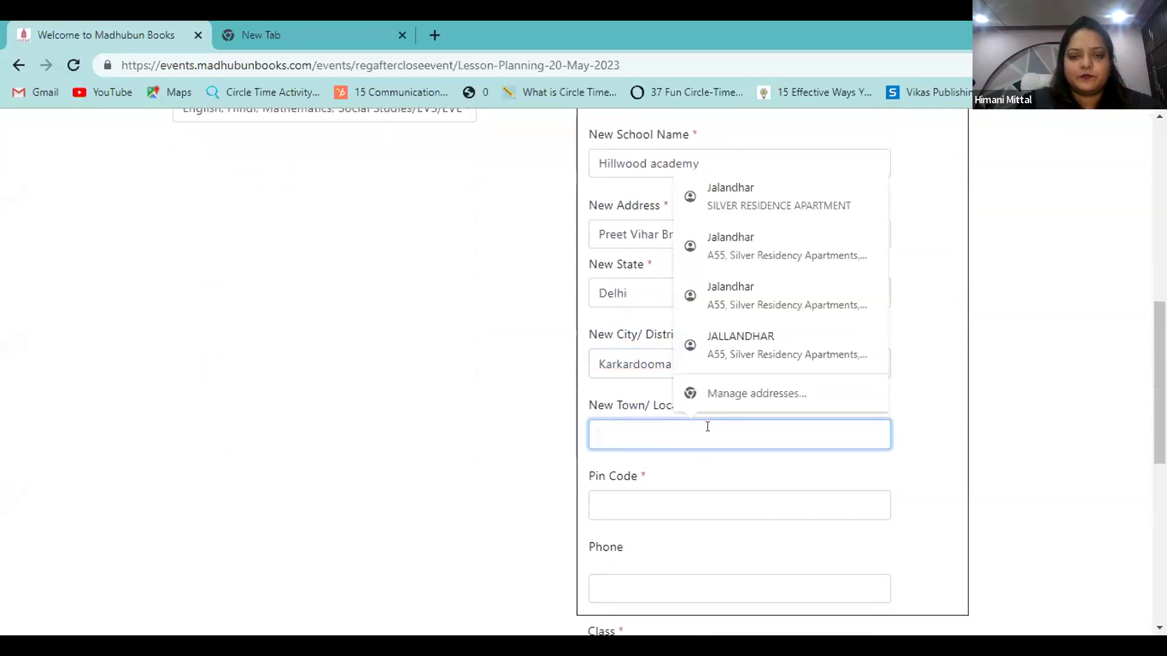
type("NEw Delhi")
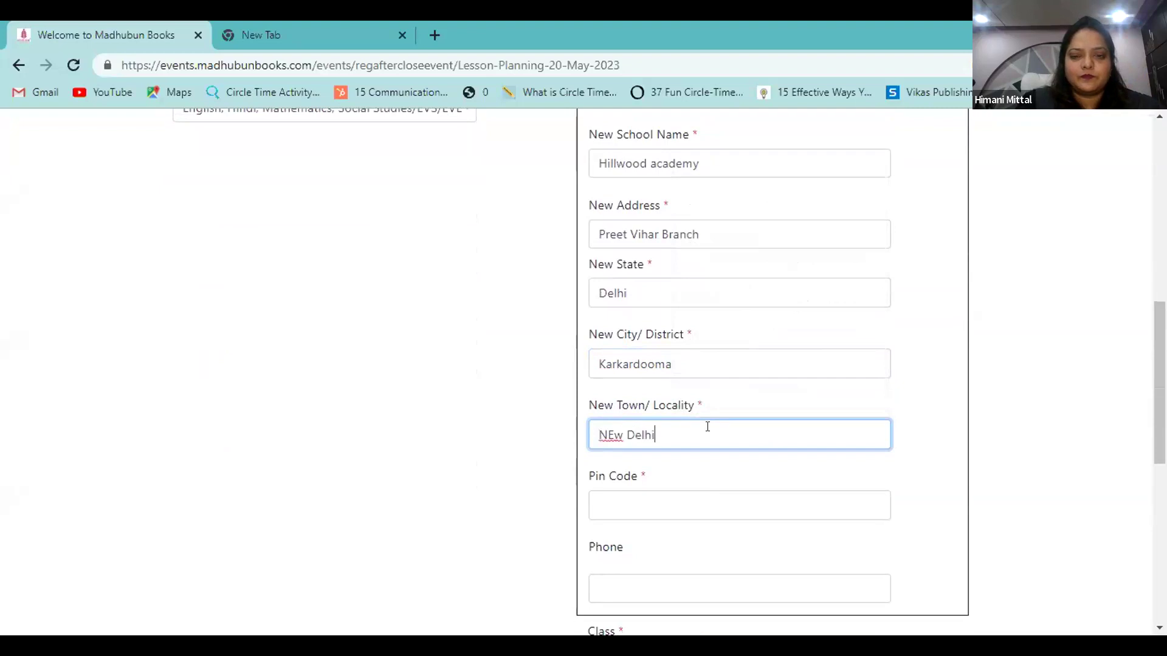
left_click(608, 432)
key("BackSpace")
left_click(608, 433)
key("BackSpace")
type("Ne")
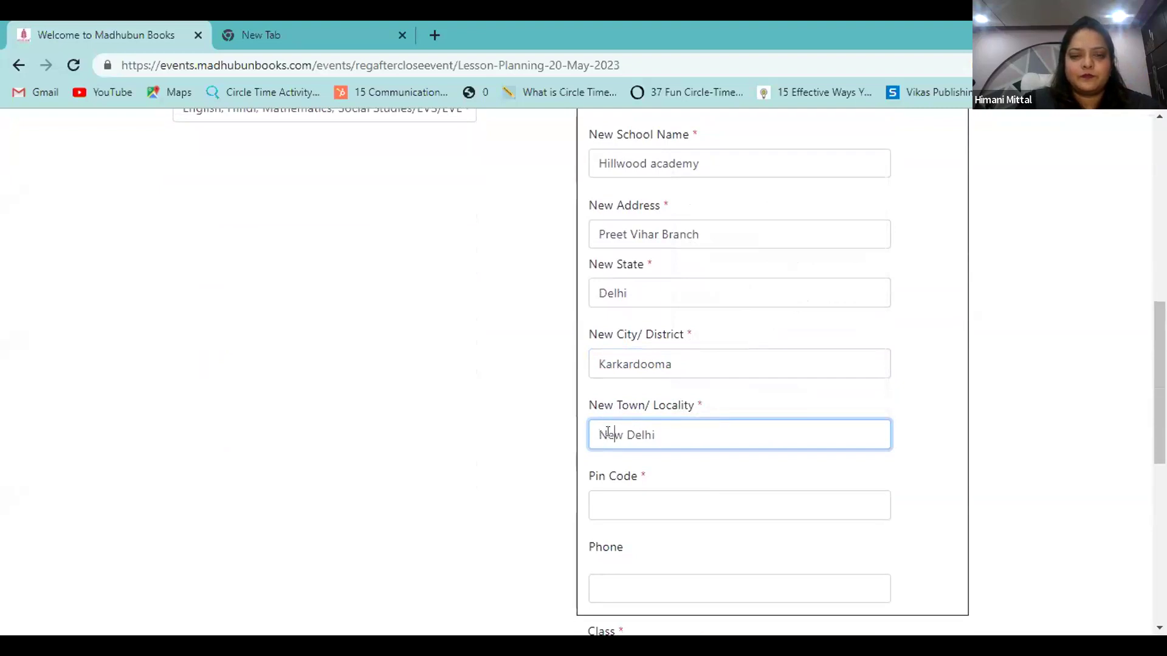
left_click(610, 492)
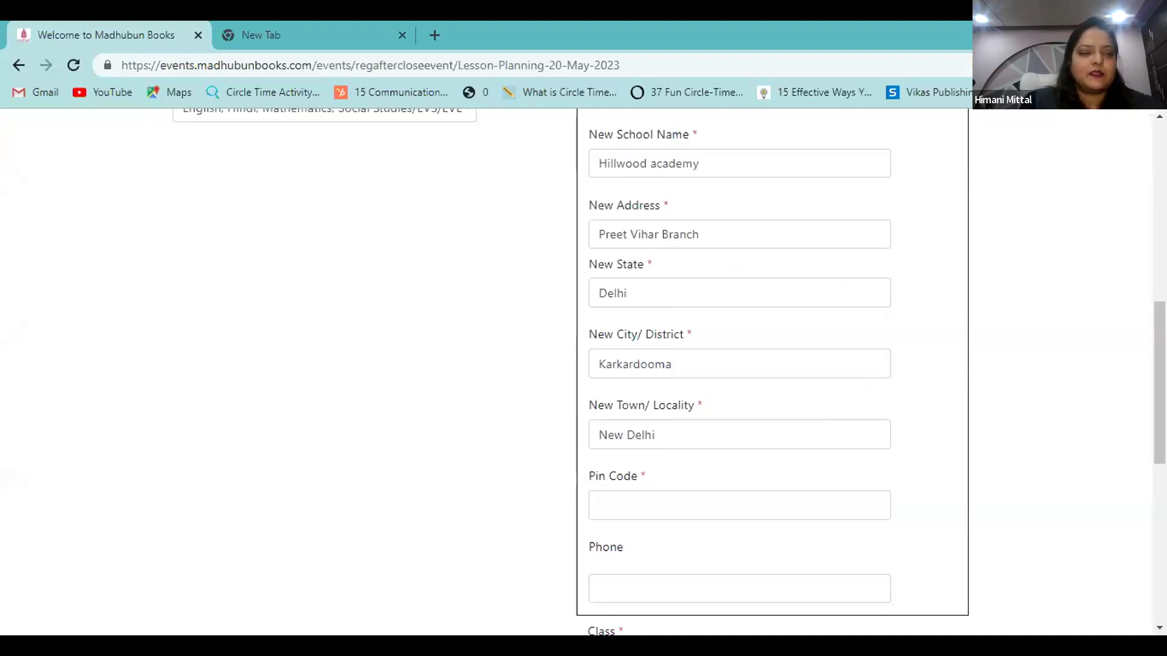
Enter pin code 110092 and tick classes LKG, UKG and 1 through 5
left_click(603, 471)
type("110092")
scroll(603, 471, "down", 3)
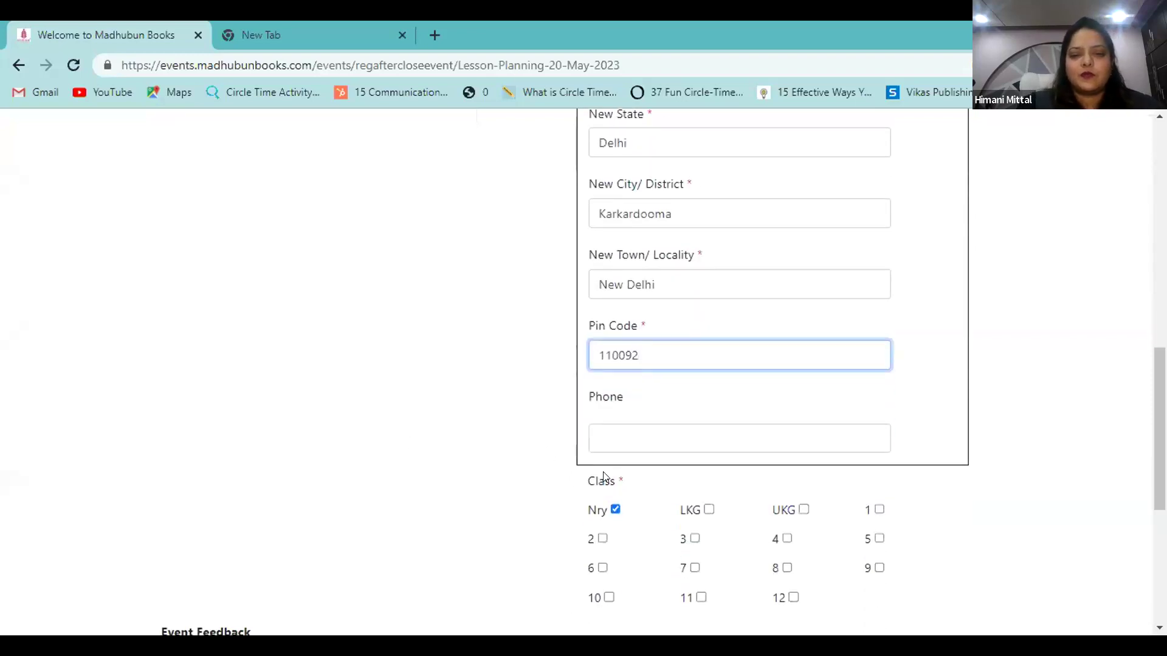
scroll(622, 435, "down", 2)
left_click(603, 428)
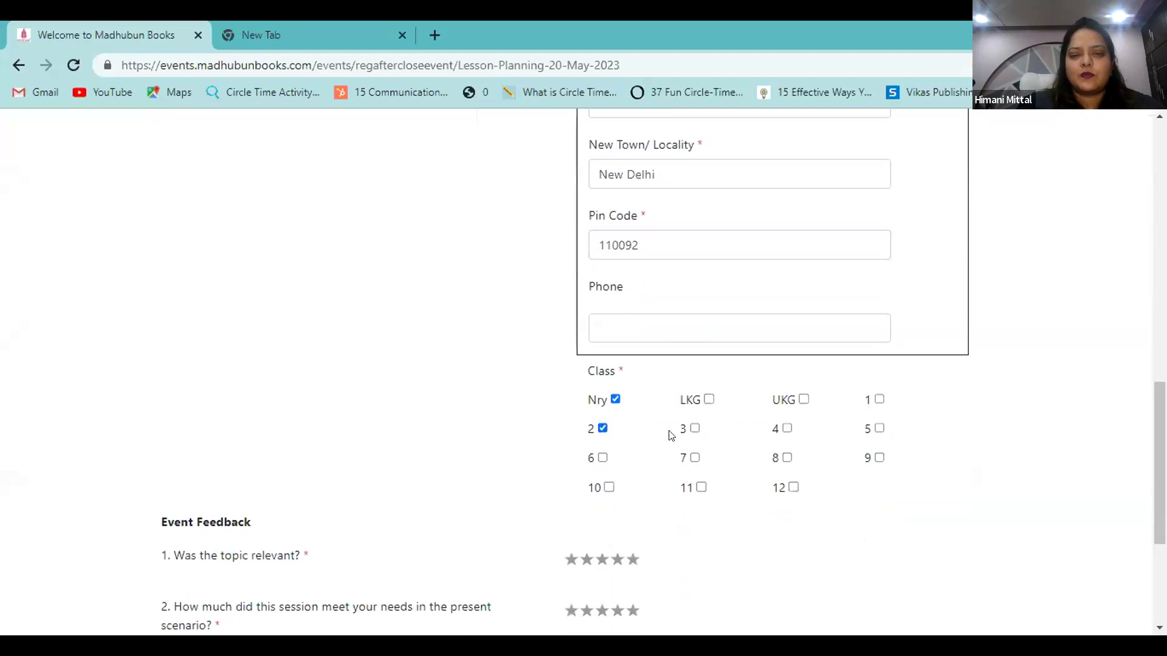
left_click(694, 429)
left_click(709, 400)
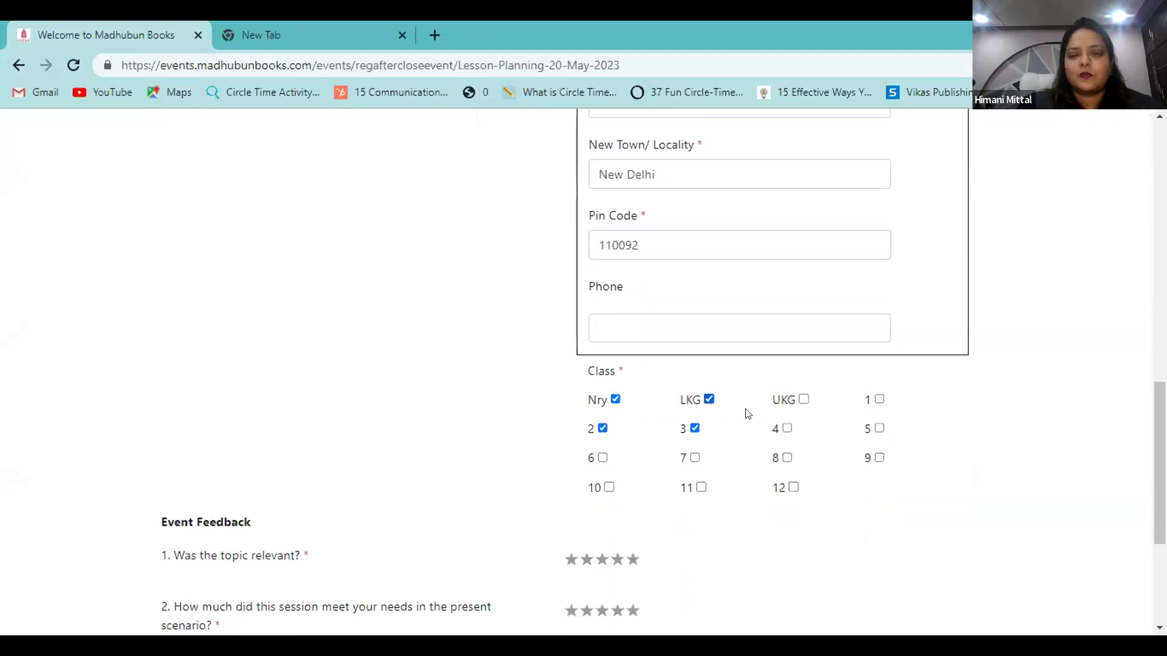
left_click(787, 429)
left_click(804, 399)
left_click(878, 400)
left_click(880, 428)
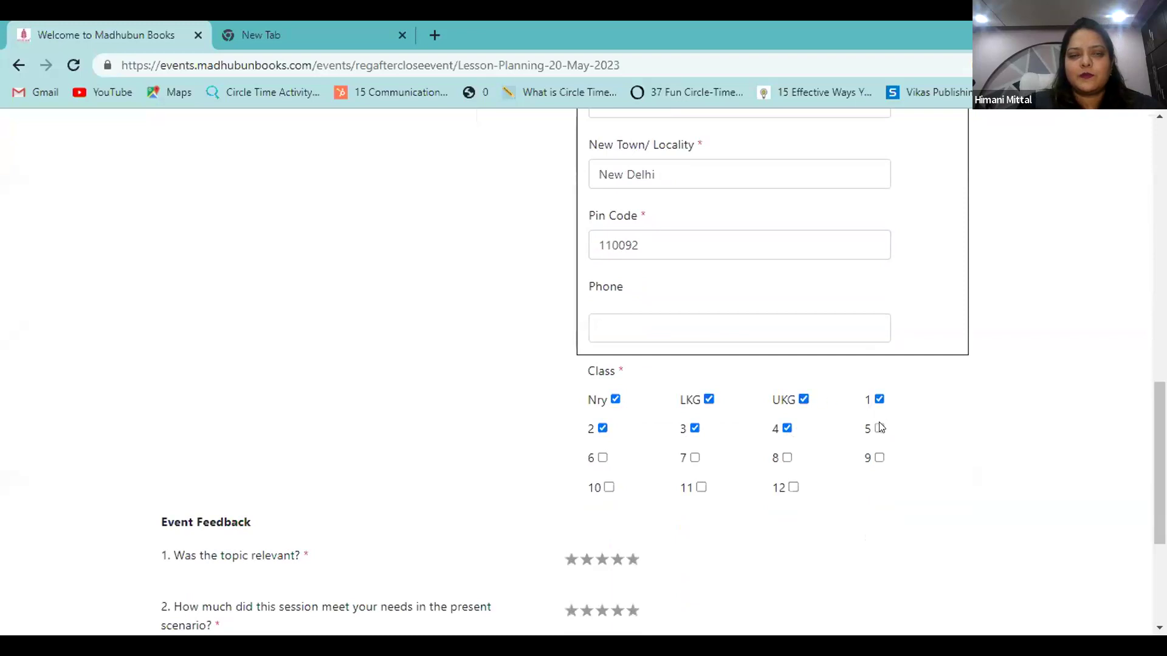
Rate feedback questions 1–4 five stars each and submit the form
scroll(440, 409, "down", 2)
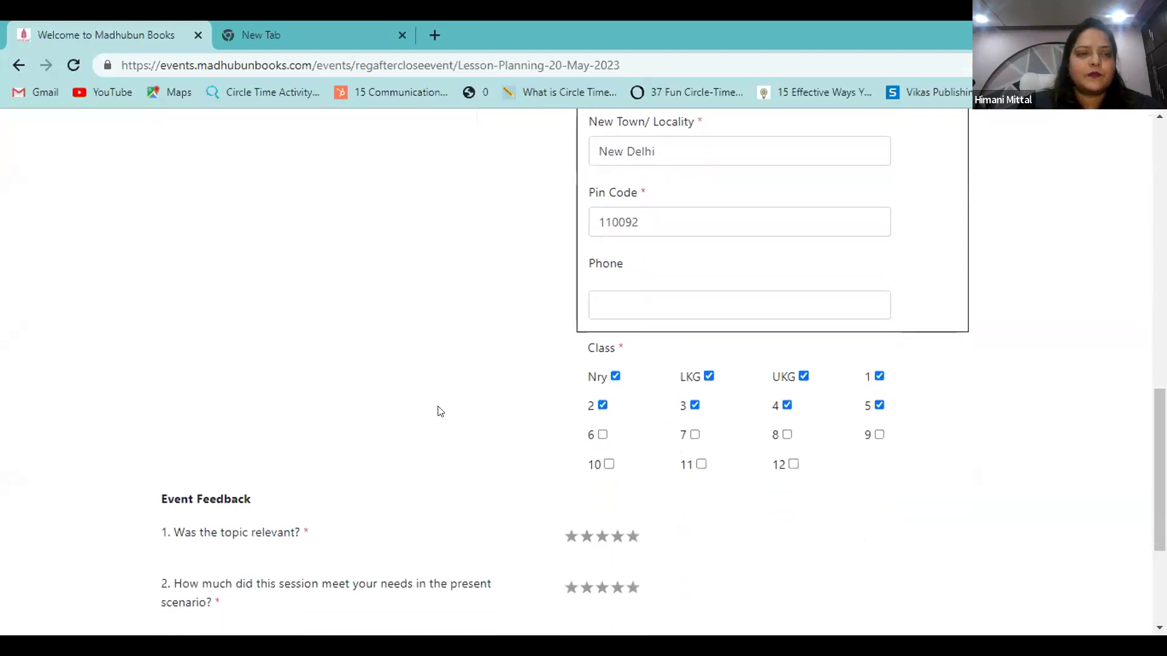
left_click(632, 471)
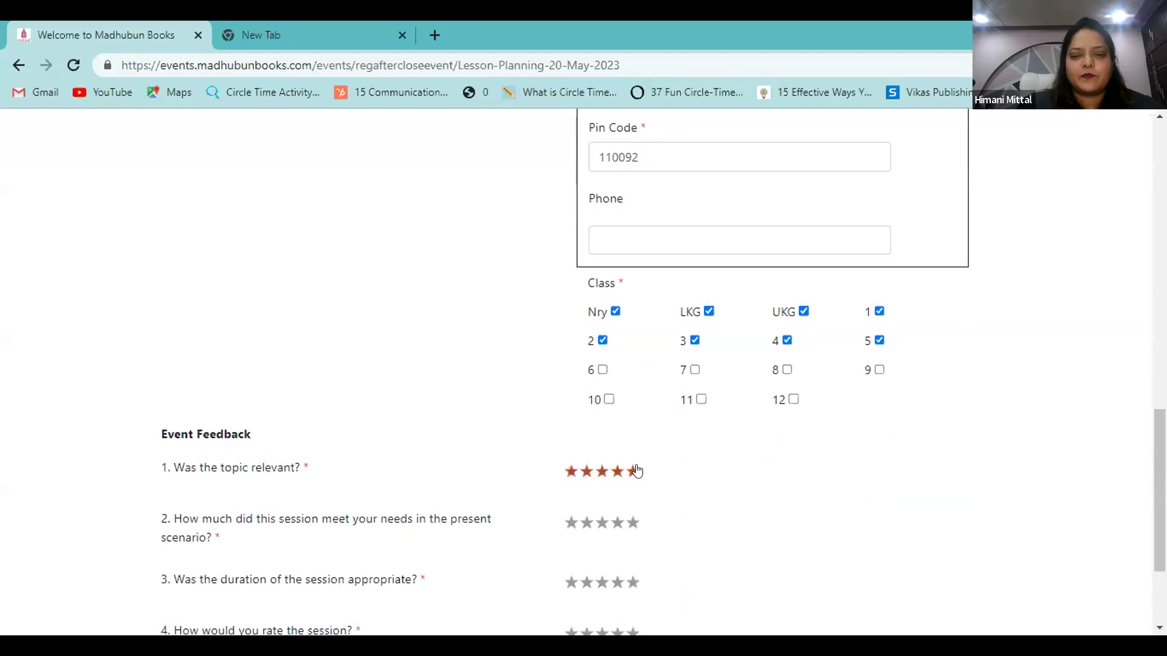
left_click(633, 523)
scroll(644, 547, "down", 2)
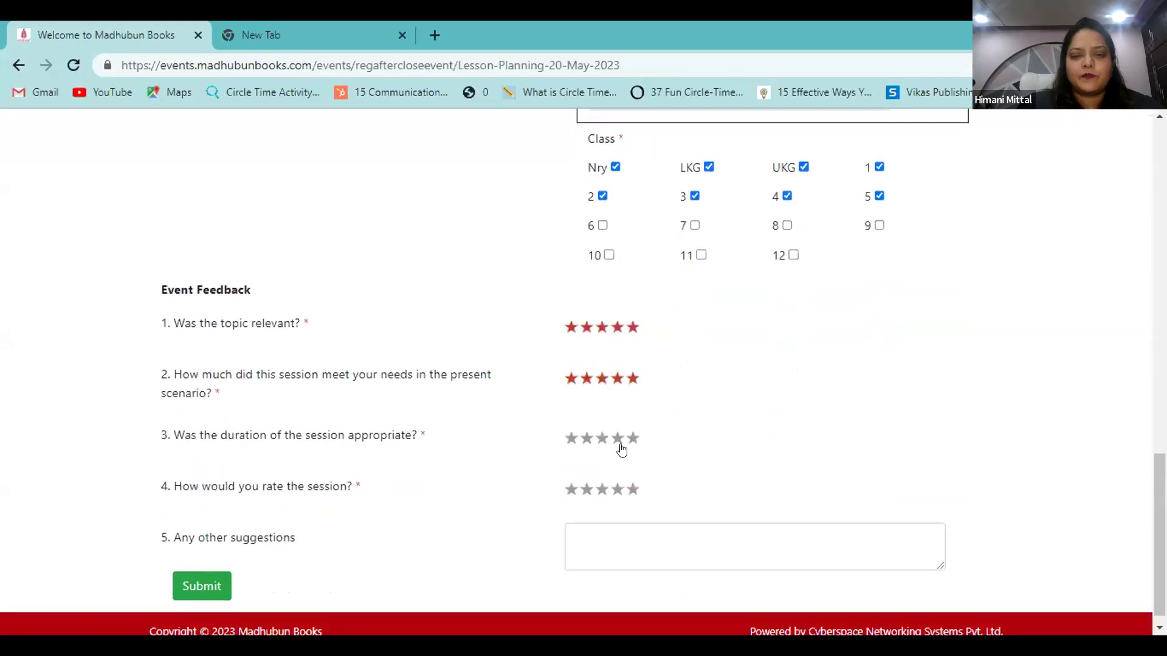
left_click(634, 438)
left_click(631, 490)
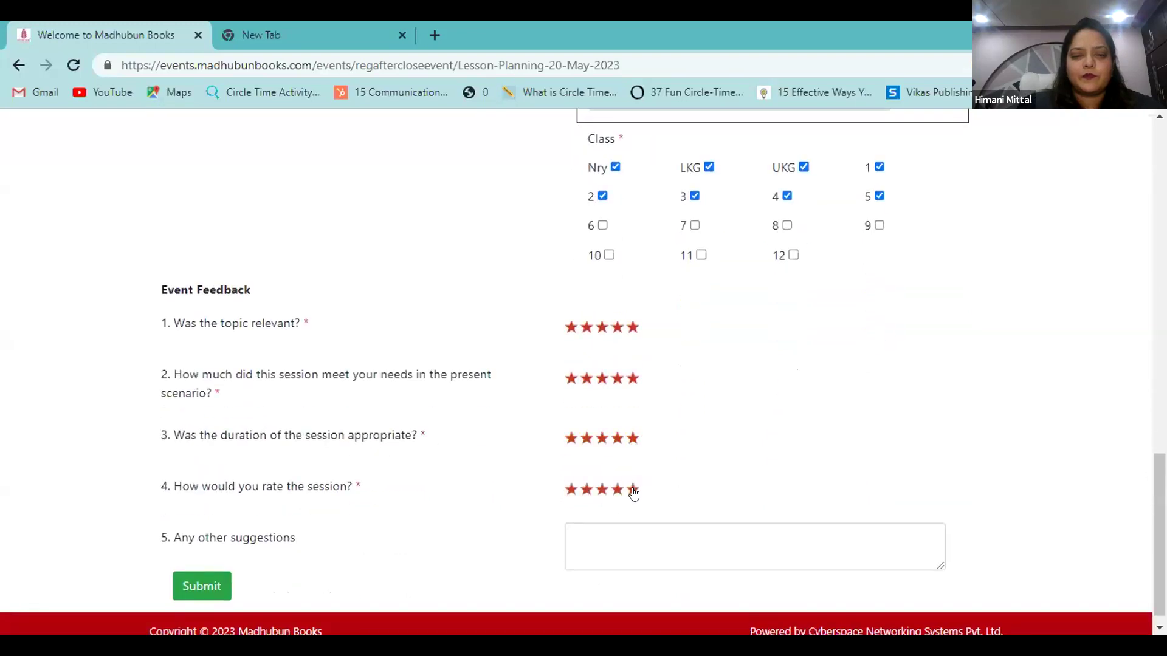
left_click(210, 593)
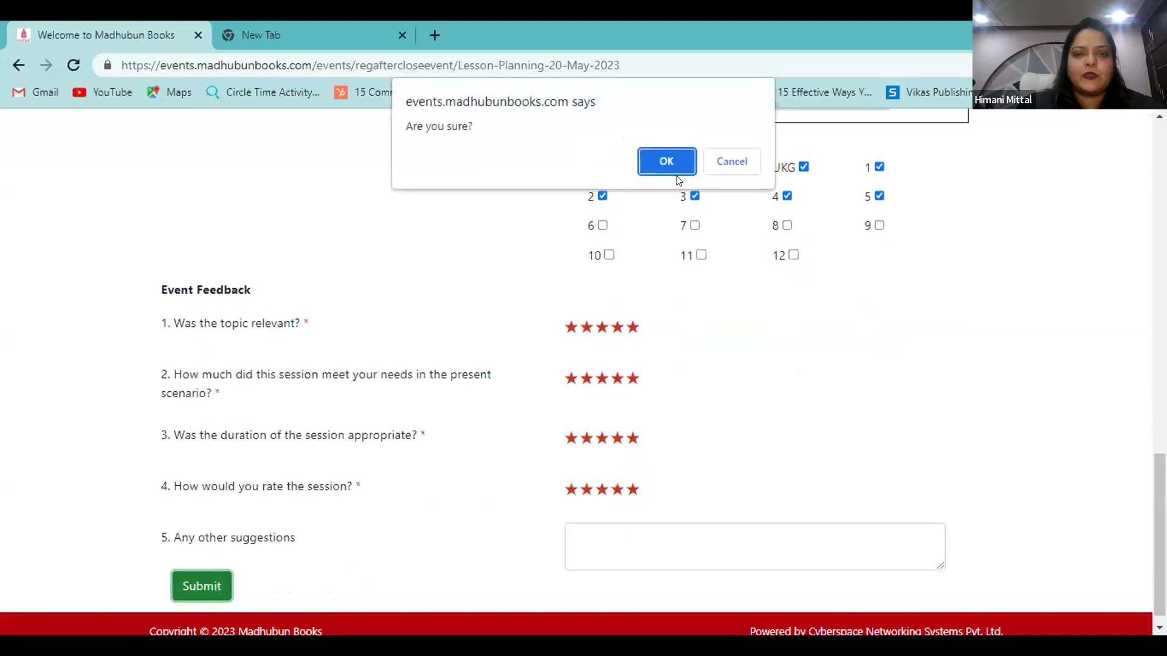
Confirm the submission so the registration completes, then select the page address
left_click(652, 152)
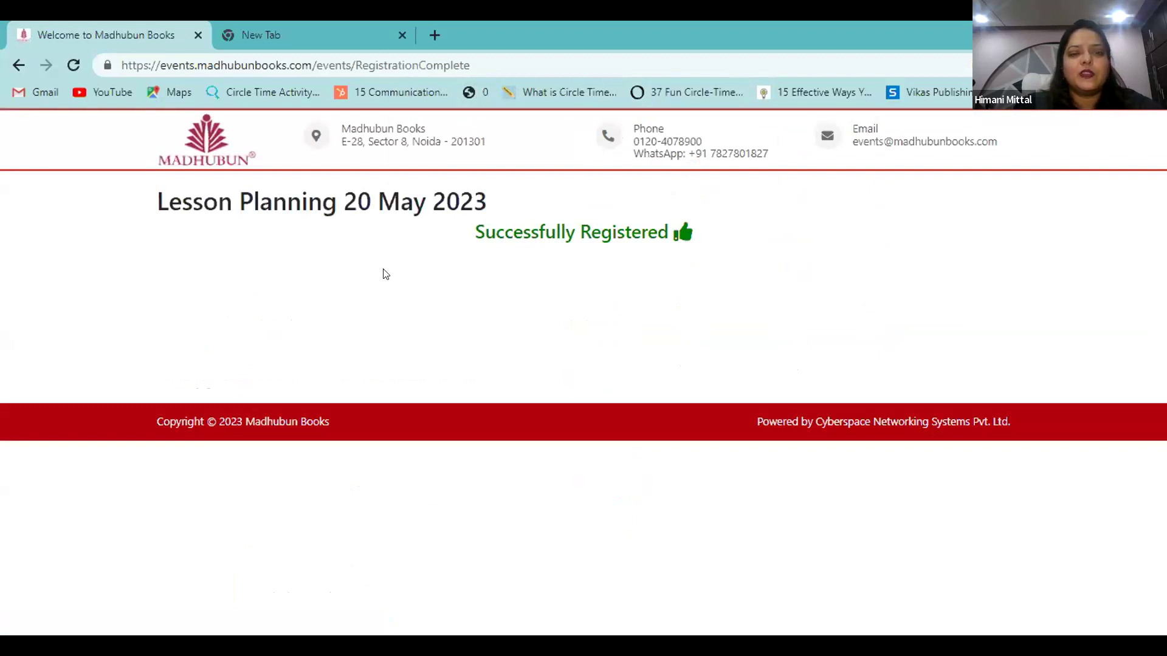
left_click(316, 66)
Reload the Lesson Planning feedback form, autofill the saved mobile number and email, and request an OTP
type("https://events.madhubunbooks.com/events/regaftercloseevent/Lesson-Planning-20-May-2023")
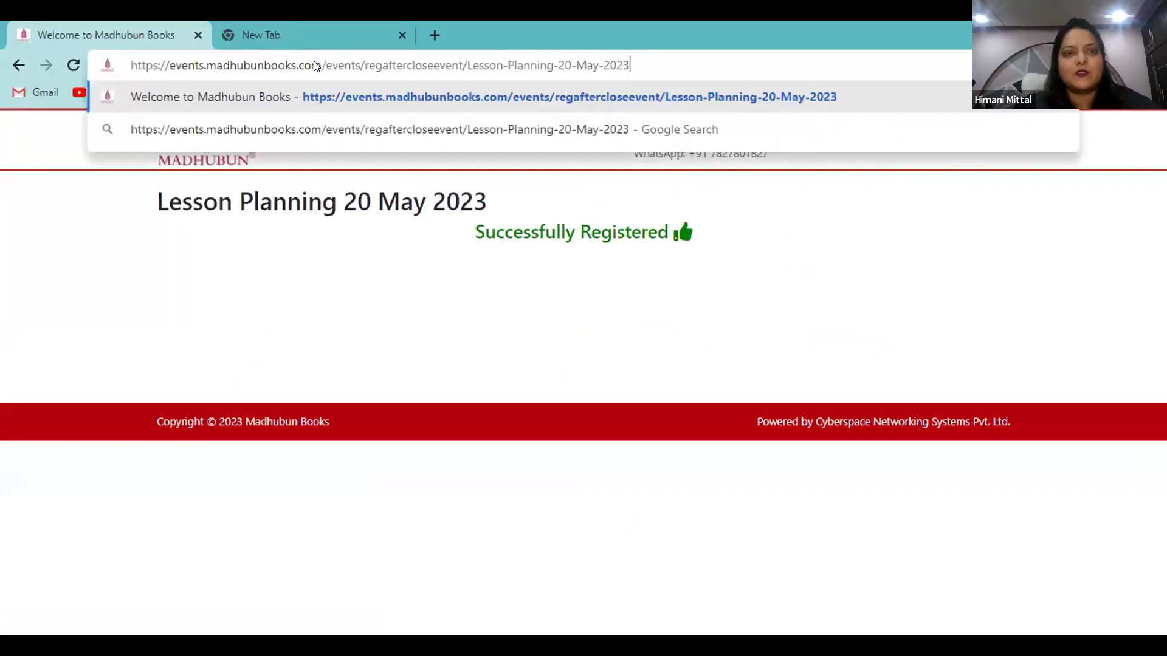
key("Return")
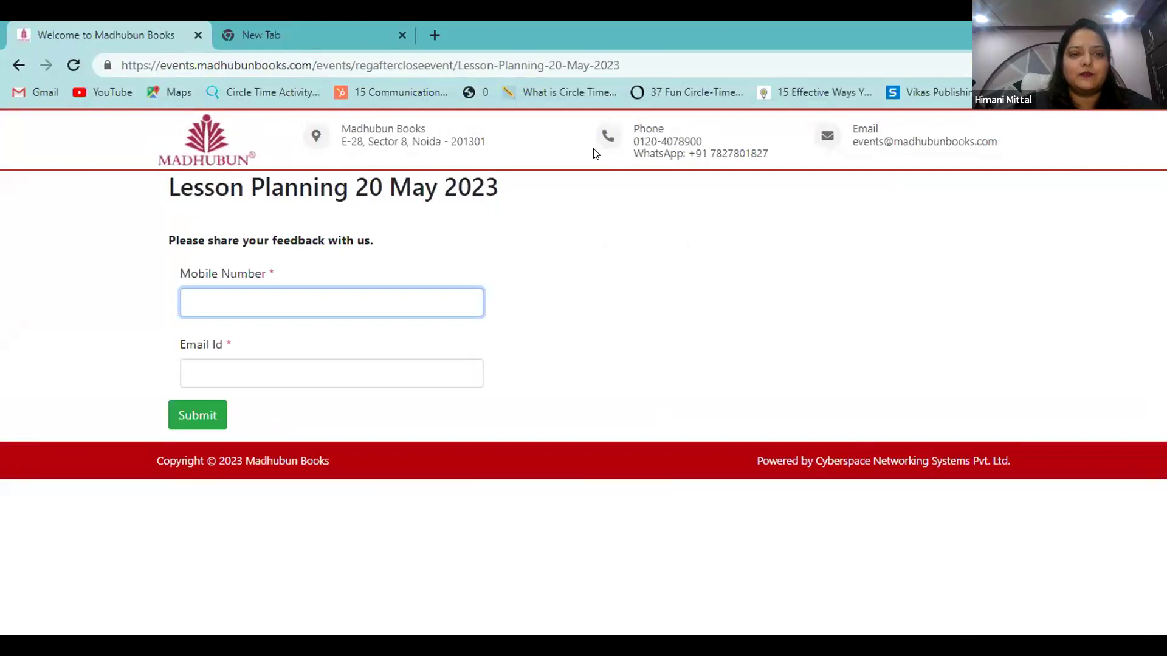
left_click(472, 297)
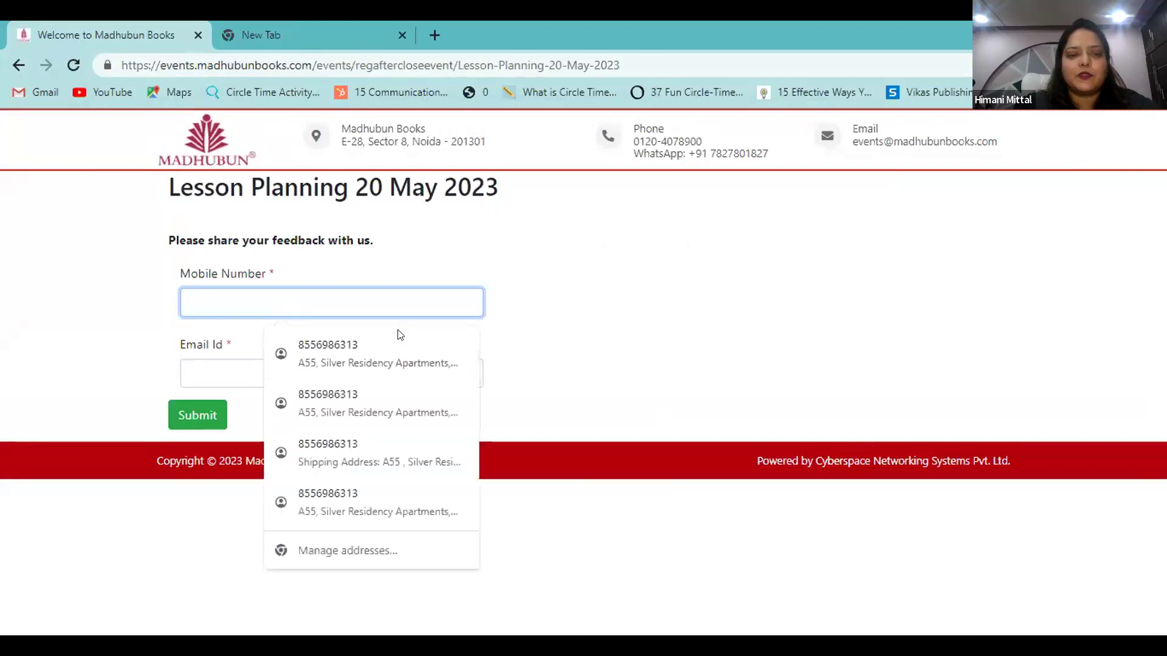
left_click(388, 346)
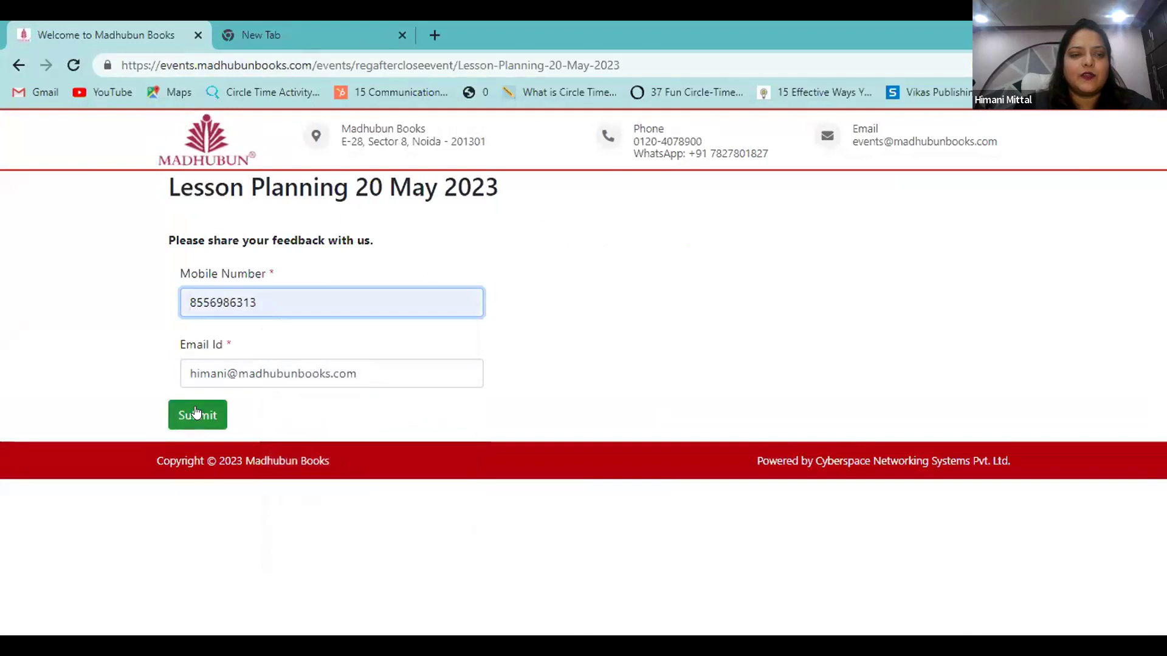
left_click(197, 413)
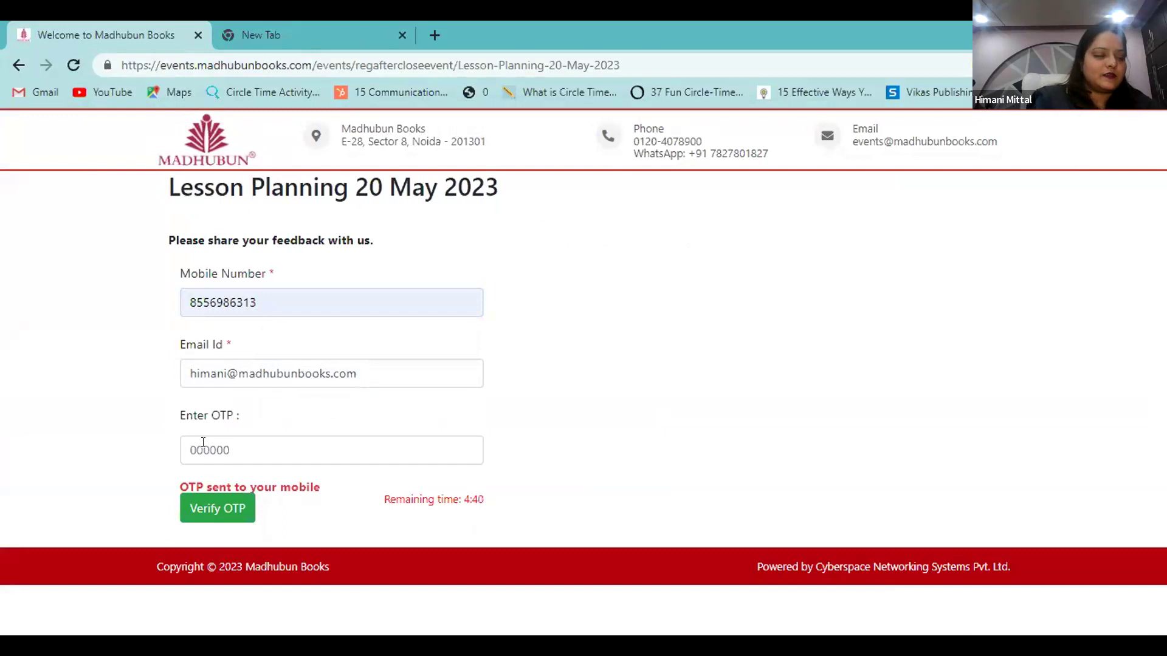
Enter the received one-time password and verify it to unlock the full form
left_click(203, 442)
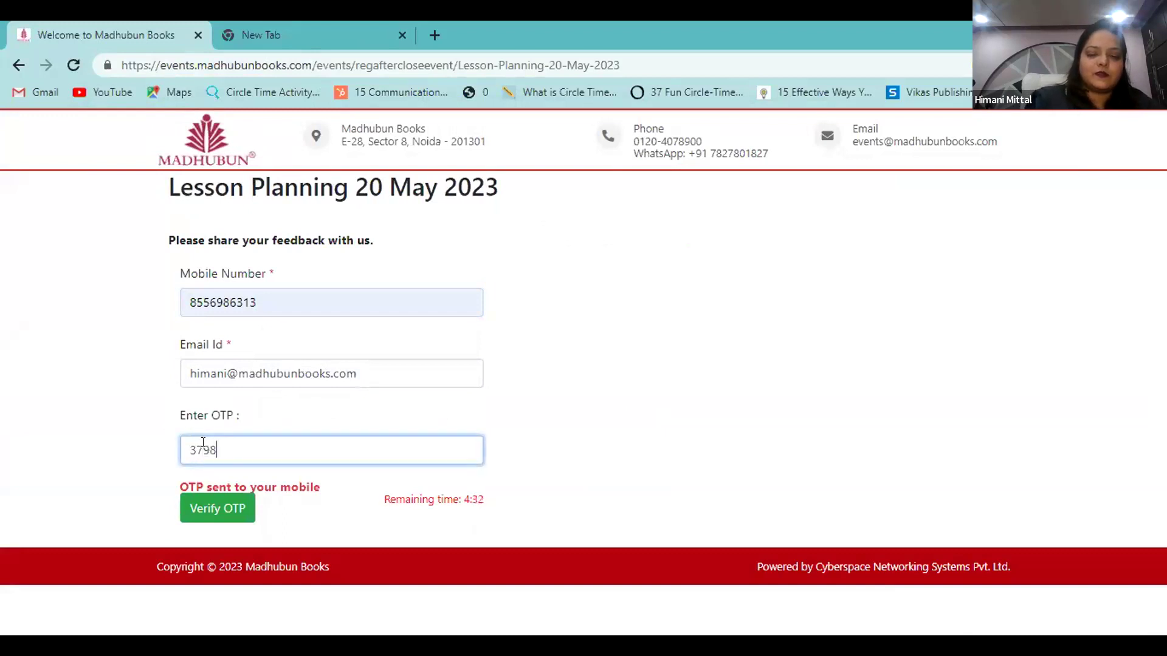
left_click(225, 508)
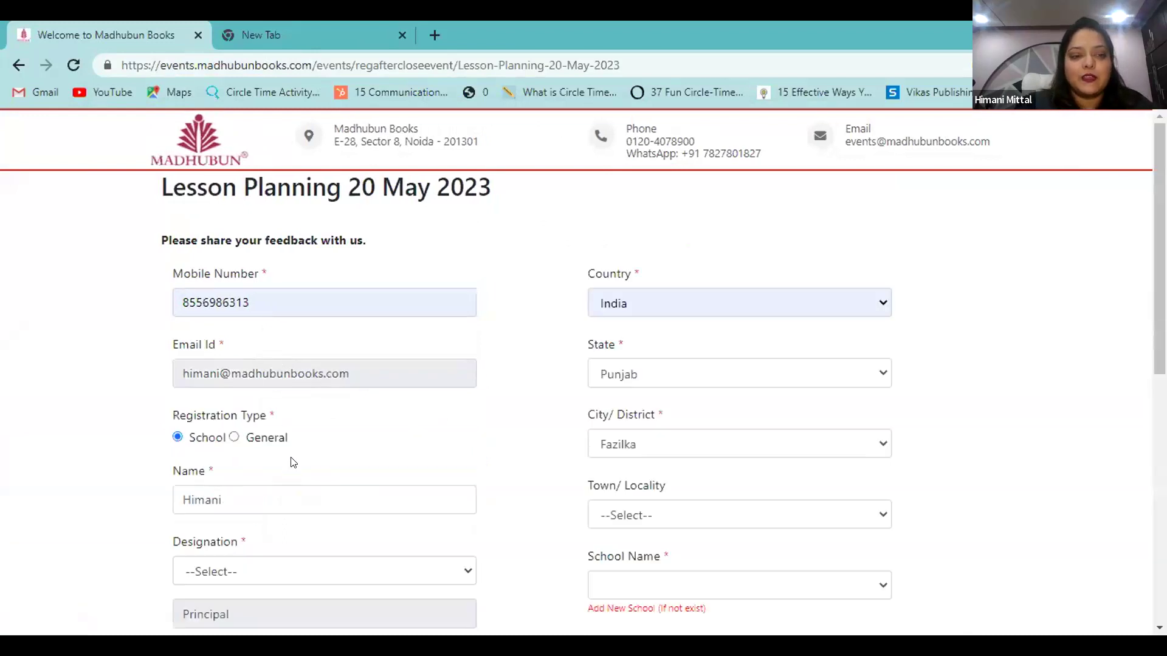
scroll(291, 456, "down", 1)
left_click(227, 453)
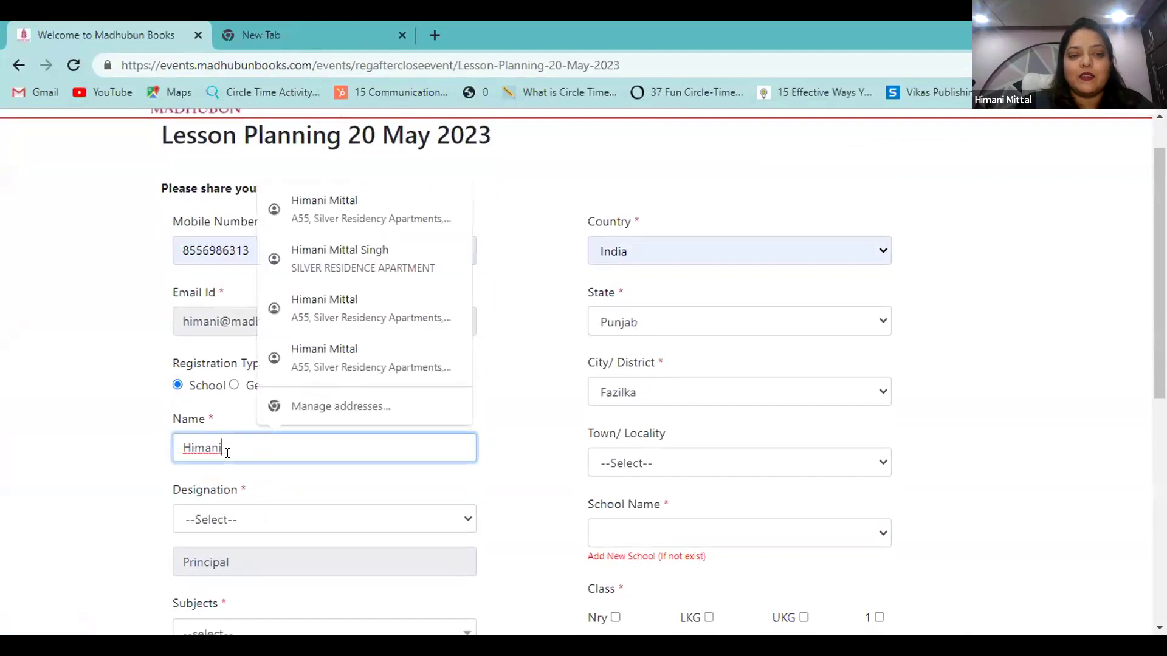